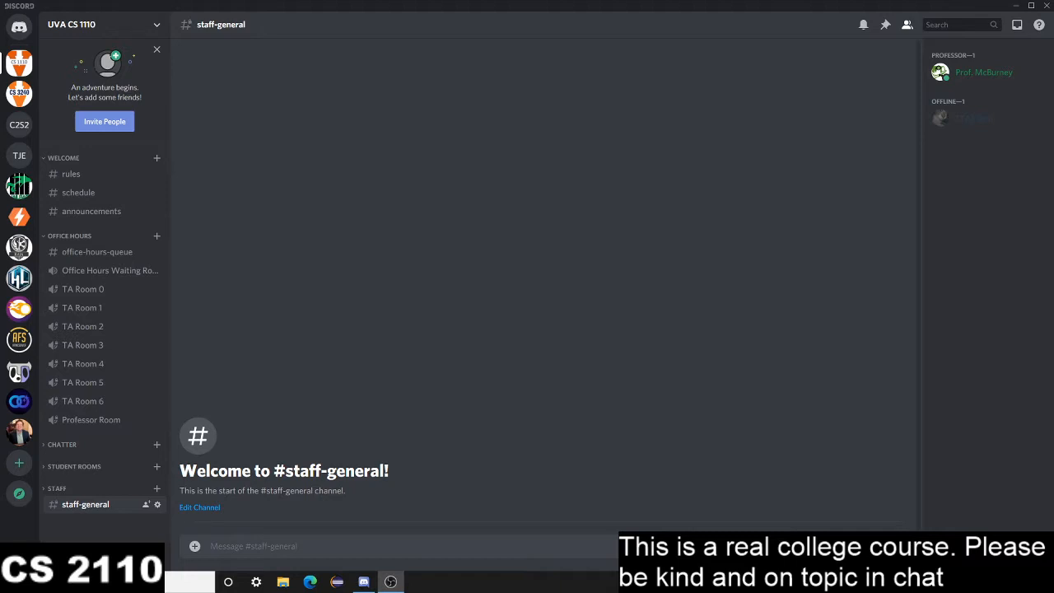
pyautogui.click(1034, 10)
pyautogui.click(1033, 10)
pyautogui.moveTo(783, 29); pyautogui.dragTo(627, 57)
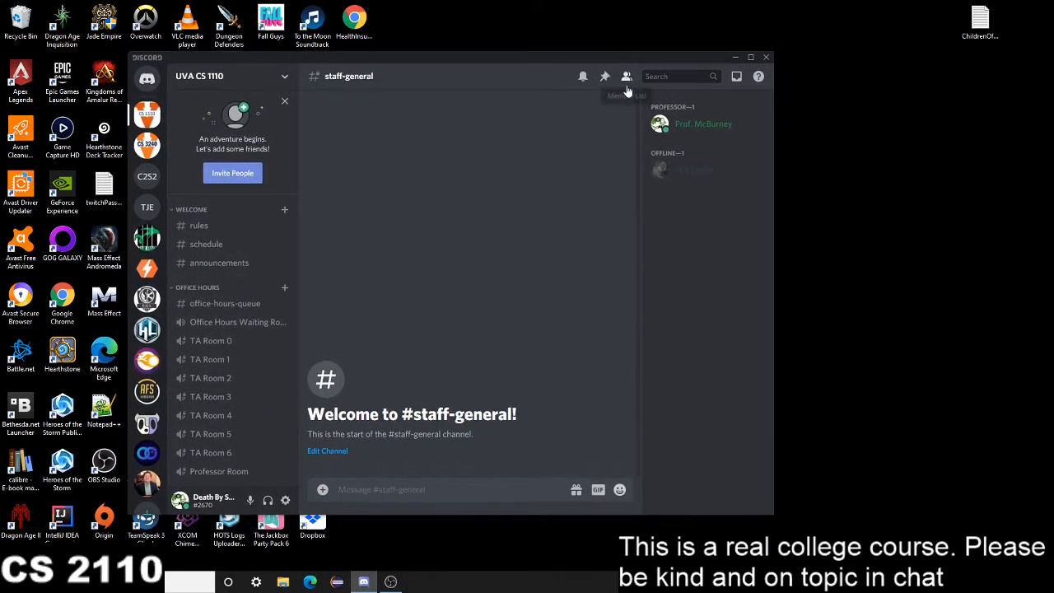
pyautogui.click(751, 59)
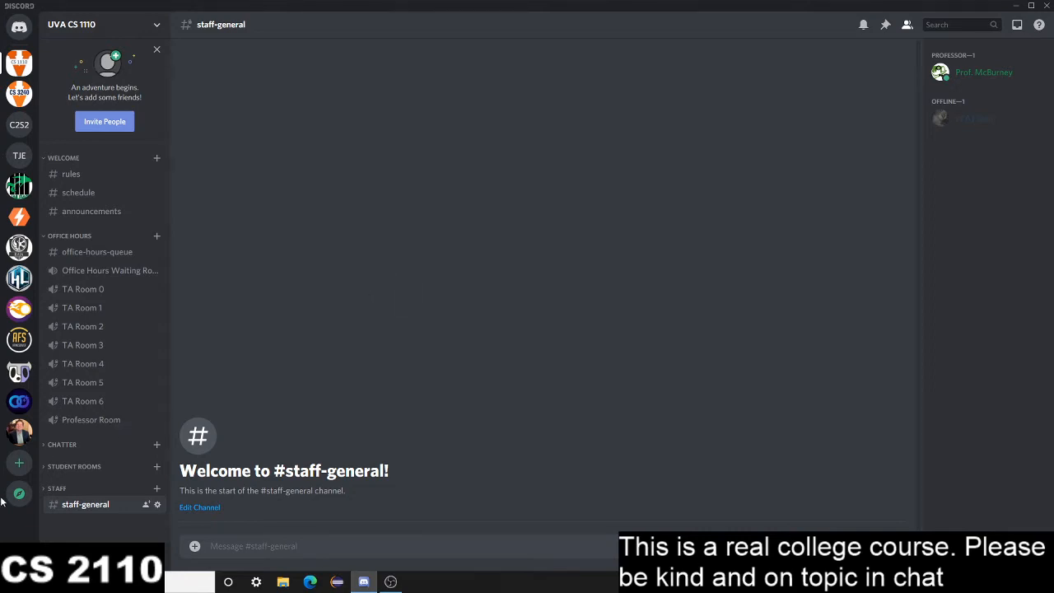
# Create a new server named Temp Example Server
pyautogui.click(18, 466)
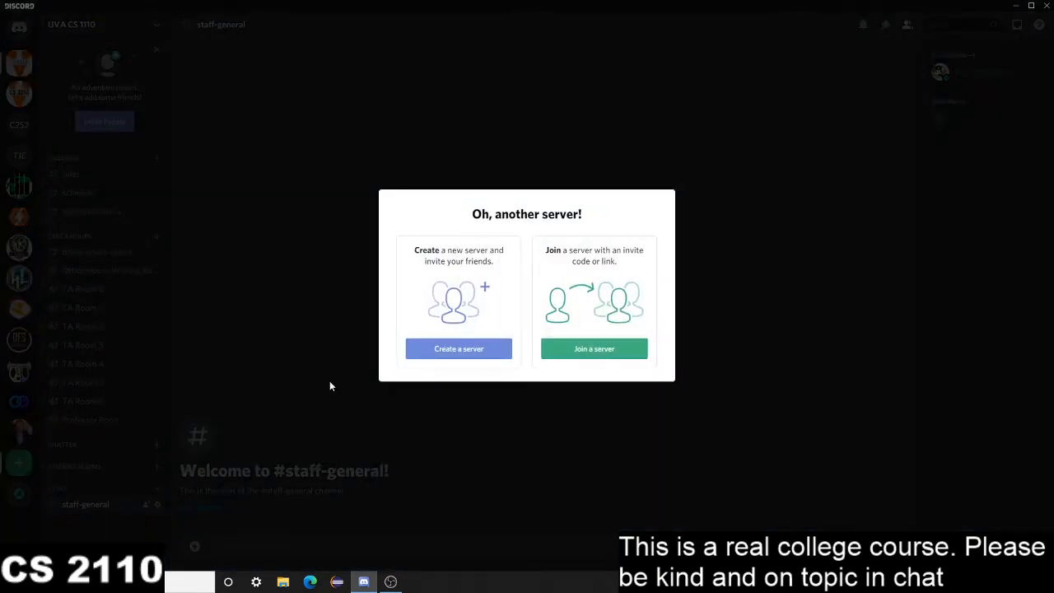
pyautogui.click(503, 345)
pyautogui.moveTo(494, 284); pyautogui.dragTo(327, 286)
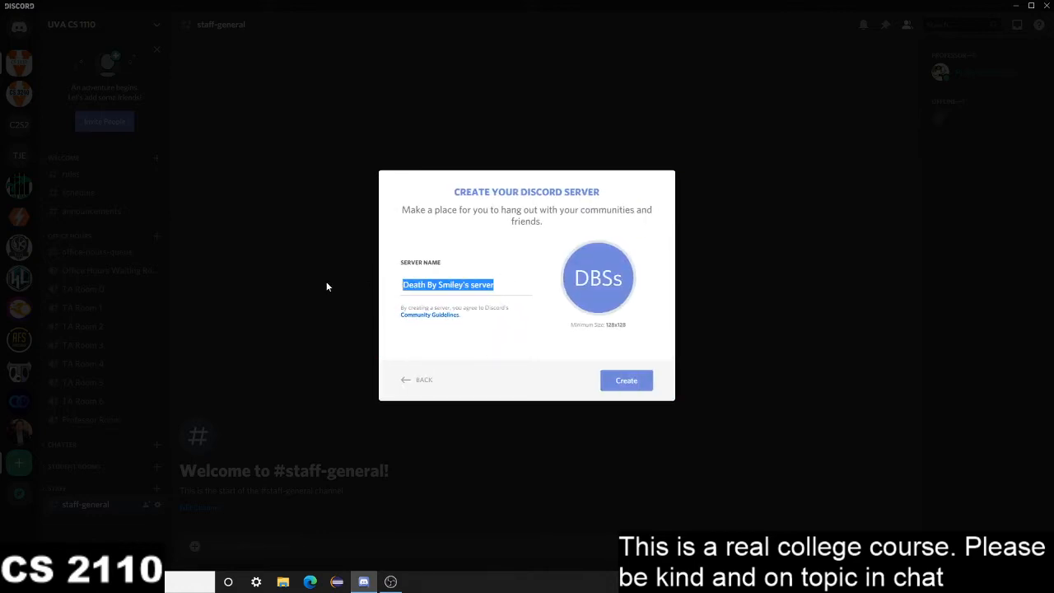
pyautogui.write('Temp D')
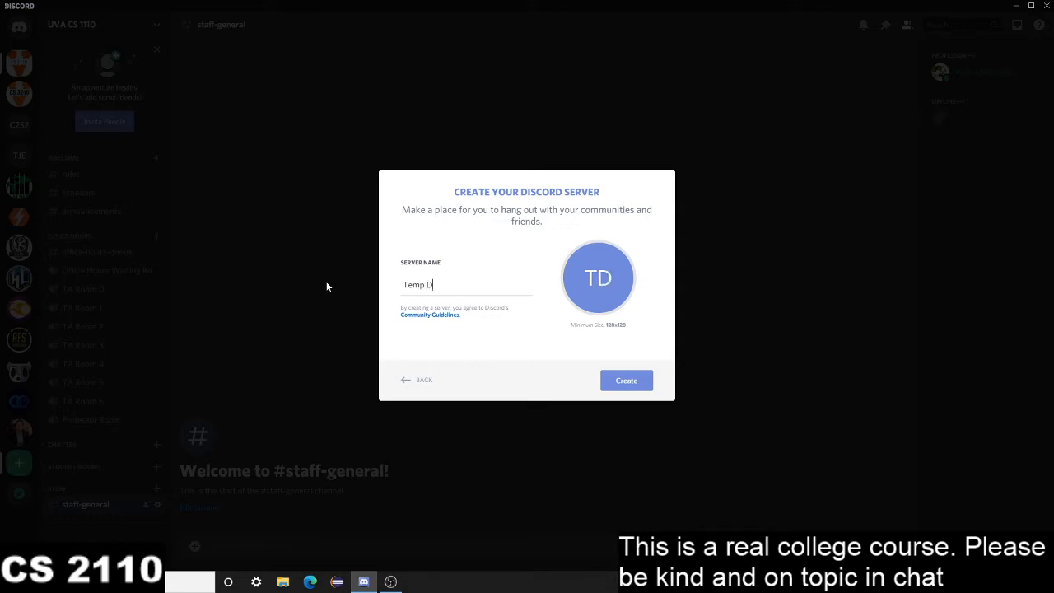
pyautogui.press('BackSpace')
pyautogui.write('Example Server')
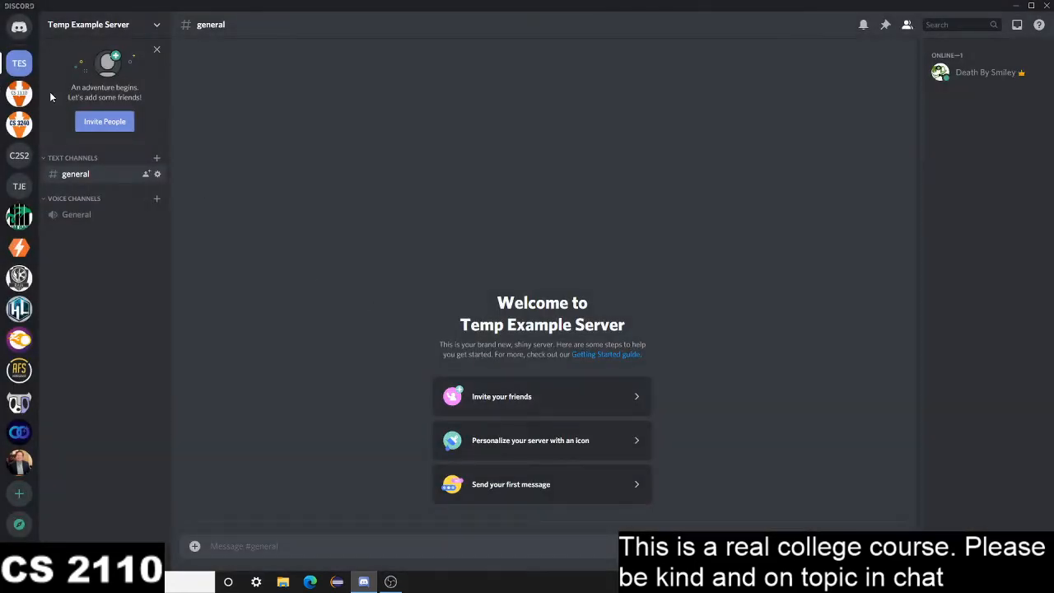
# View the options for inviting people to the new server, and close them without inviting anyone
pyautogui.click(105, 121)
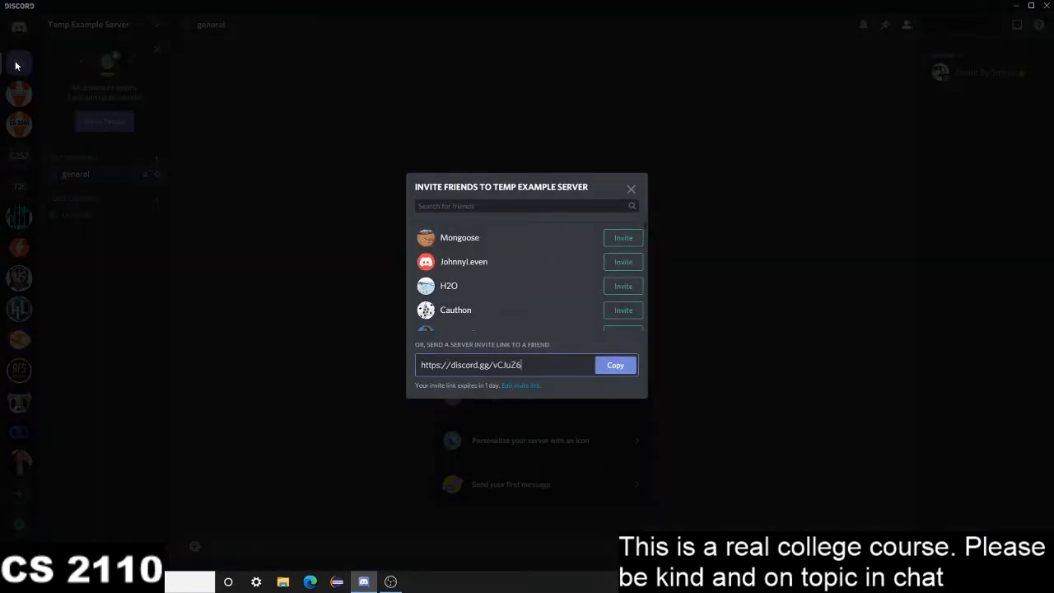
pyautogui.click(630, 190)
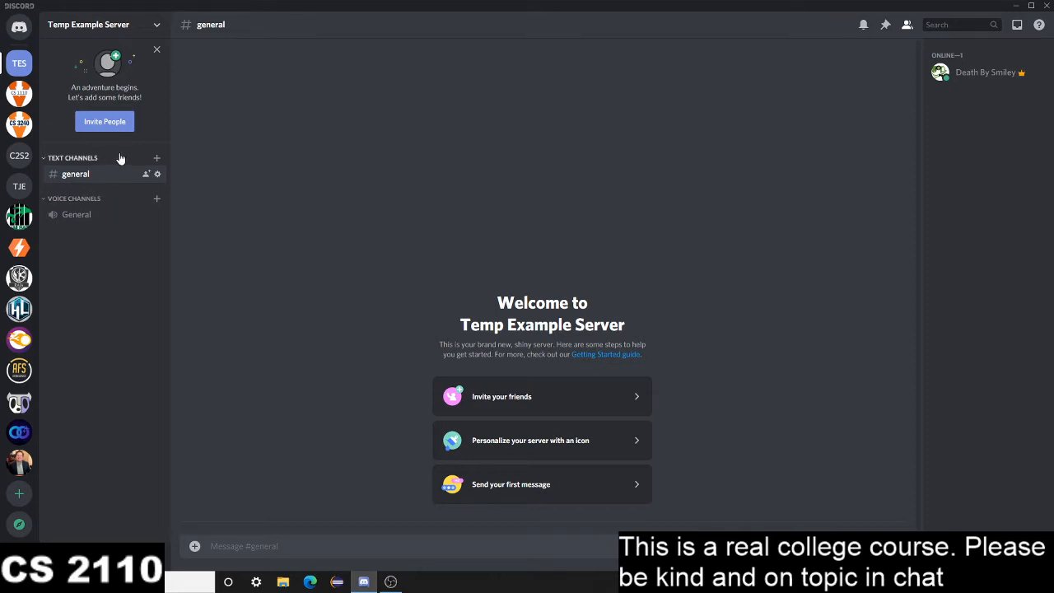
# Add a light blue role named Professor to the server, displayed separately from online members and mentionable by anyone
pyautogui.rightClick(13, 65)
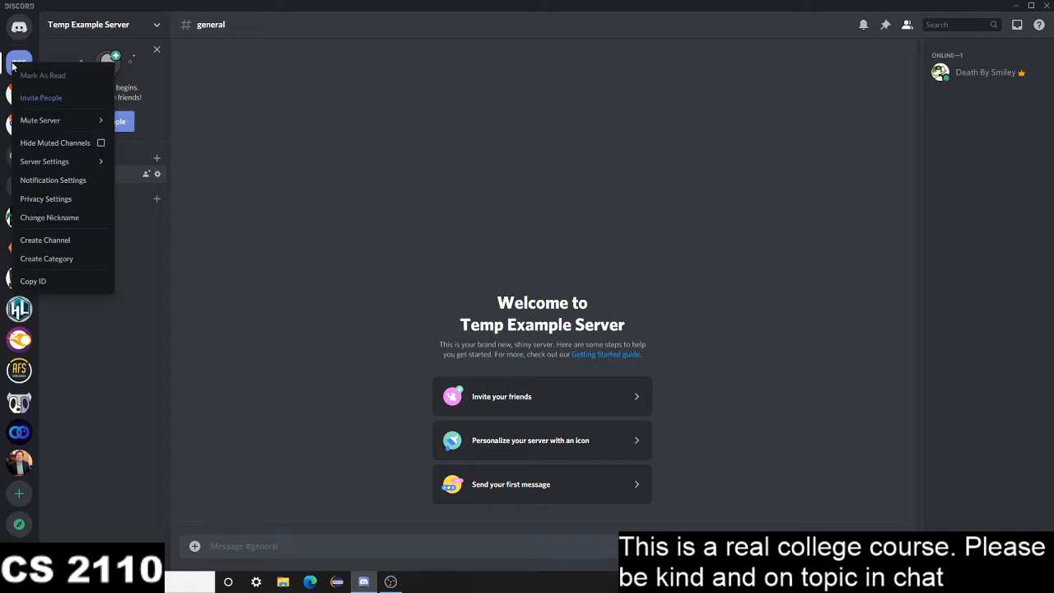
pyautogui.moveTo(80, 162)
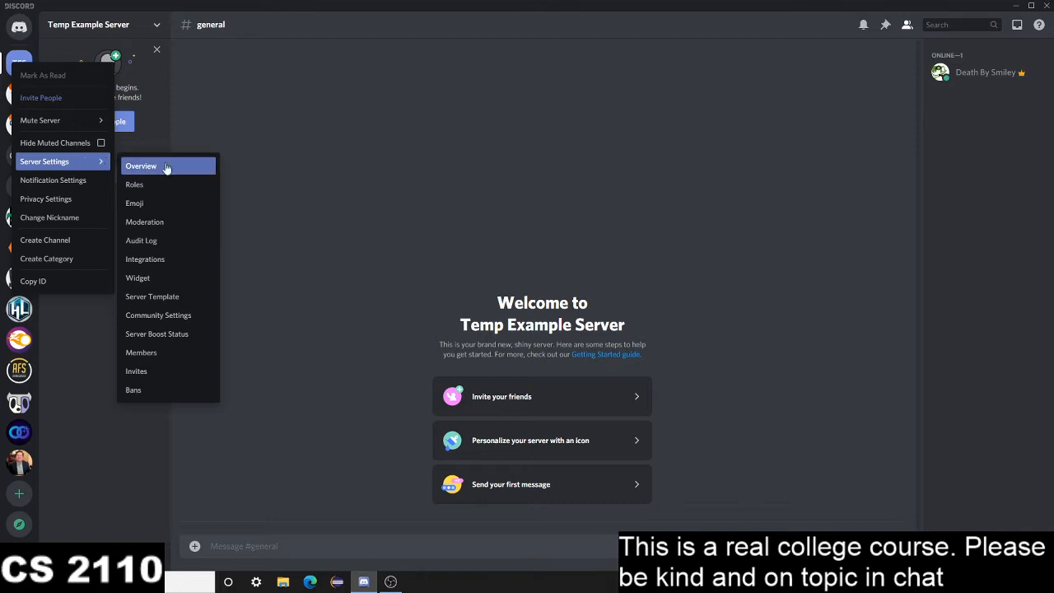
pyautogui.click(180, 191)
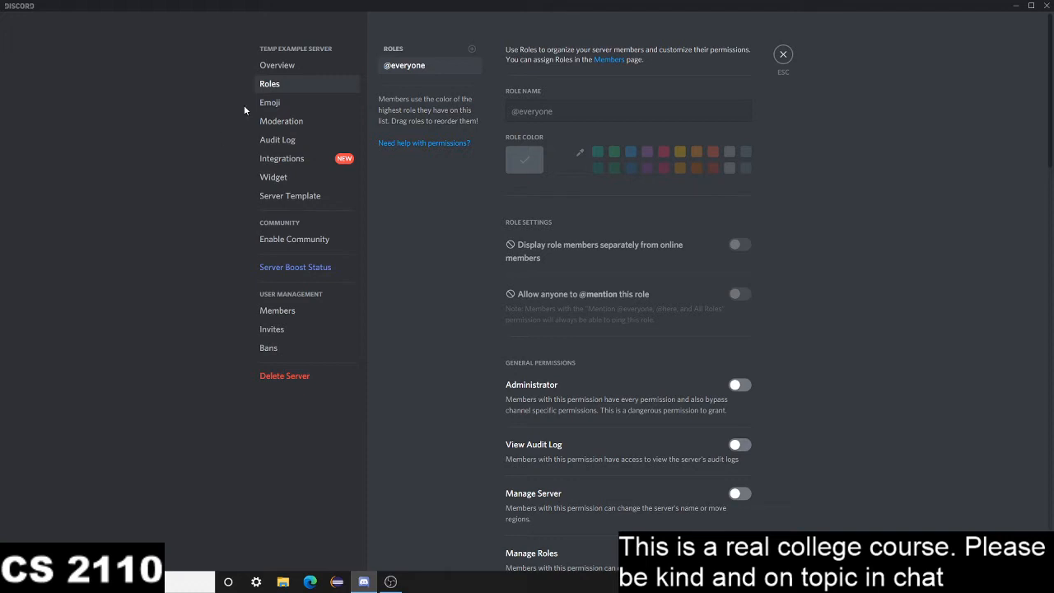
pyautogui.click(472, 54)
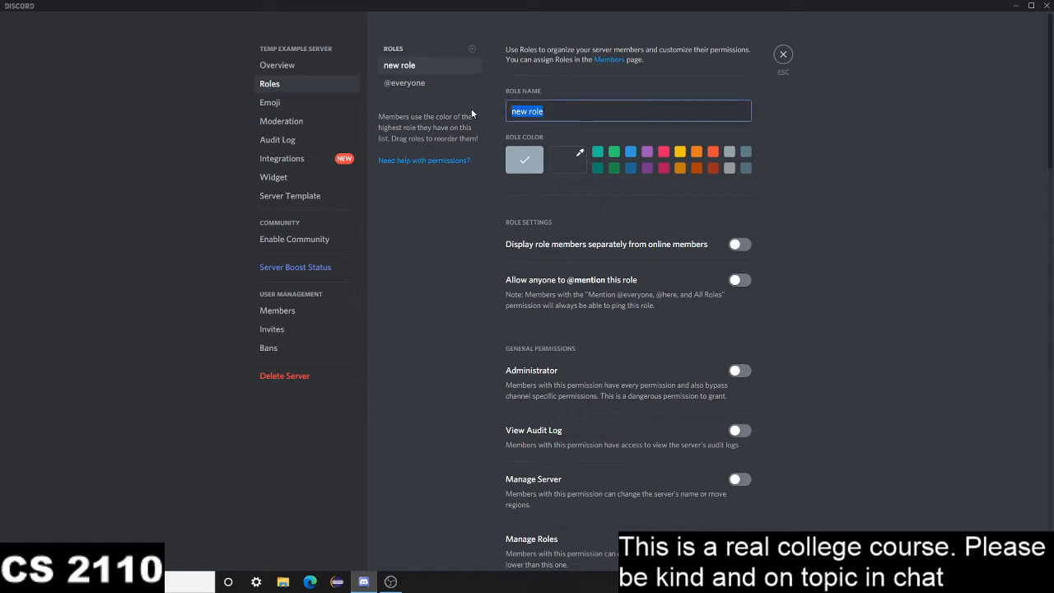
pyautogui.write('Professors')
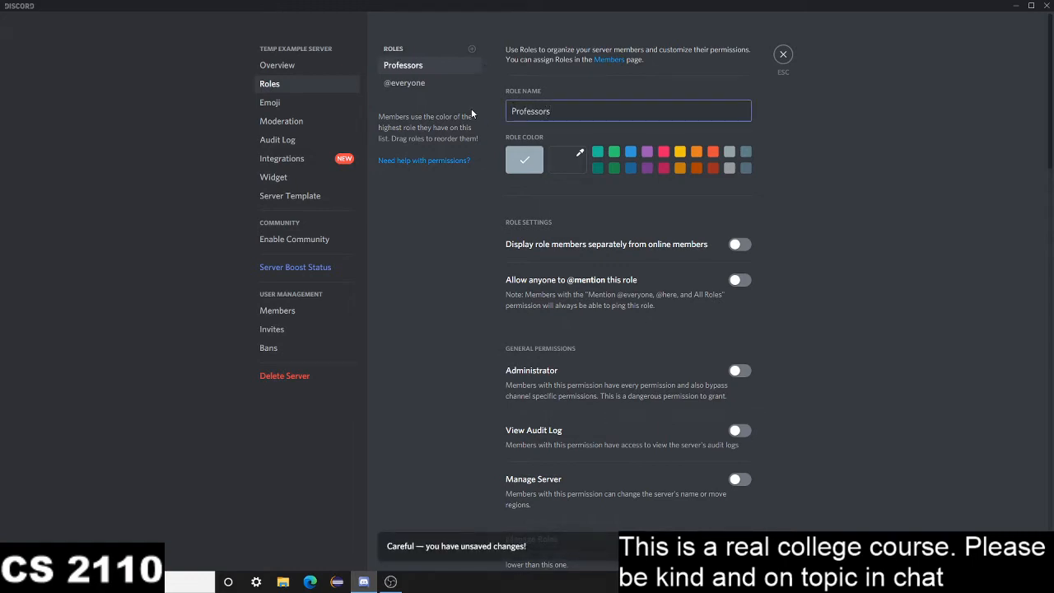
pyautogui.press('BackSpace')
pyautogui.click(631, 154)
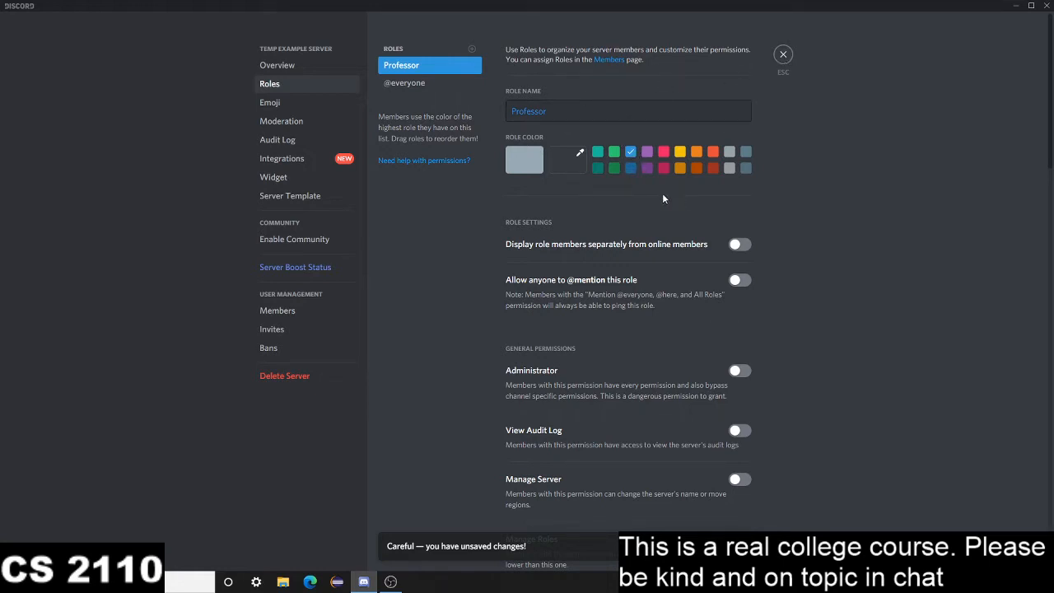
pyautogui.click(747, 248)
pyautogui.click(740, 282)
# Grant the Professor role Administrator, View Audit Log, Manage Server, Manage Roles, Manage Channels, Kick Members and Ban Members
pyautogui.click(739, 375)
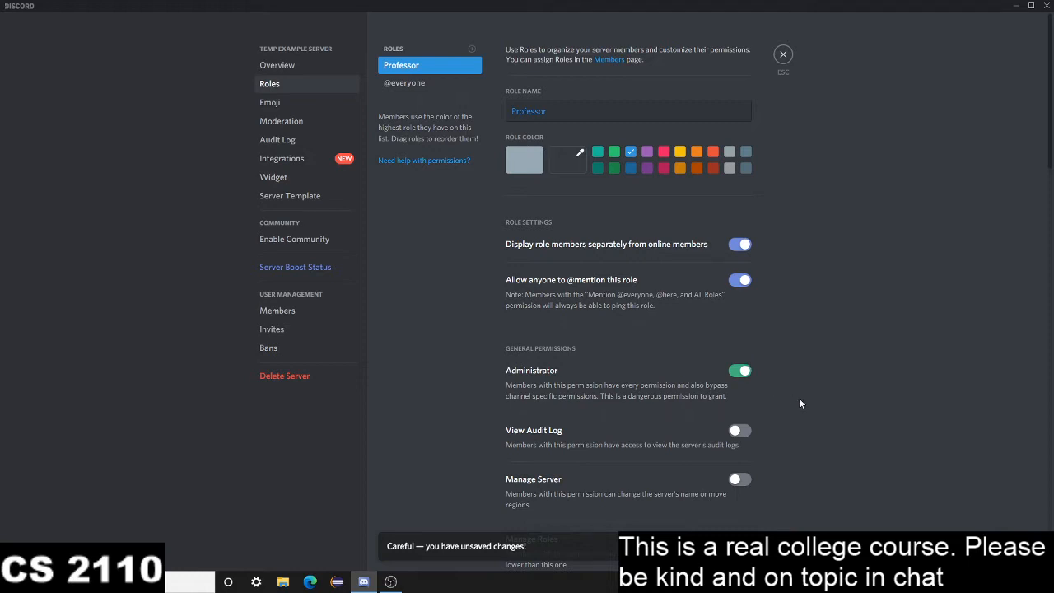
pyautogui.scroll(-3, 799, 398)
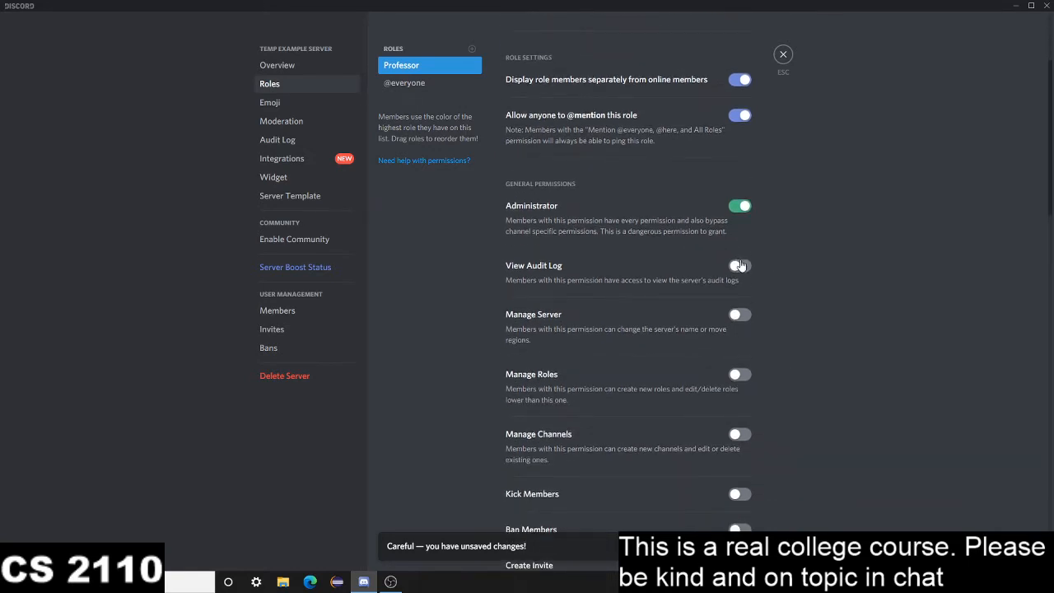
pyautogui.click(740, 266)
pyautogui.click(740, 314)
pyautogui.click(740, 375)
pyautogui.scroll(-3, 746, 381)
pyautogui.click(741, 384)
pyautogui.click(740, 421)
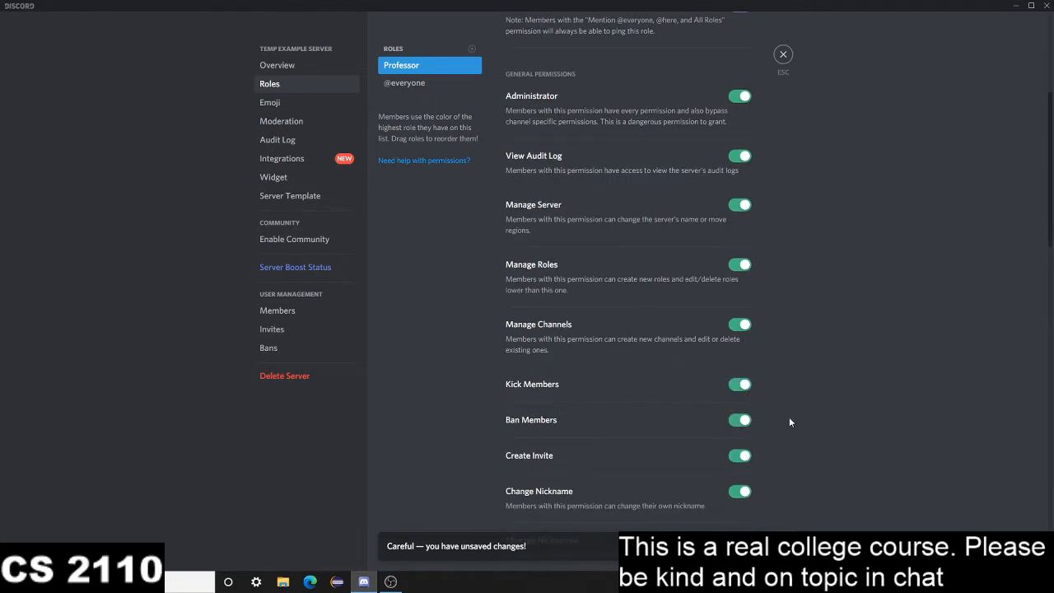
# Grant the Professor role the Manage Nicknames, Manage Emojis and Manage Webhooks permissions
pyautogui.scroll(-4, 788, 404)
pyautogui.click(744, 379)
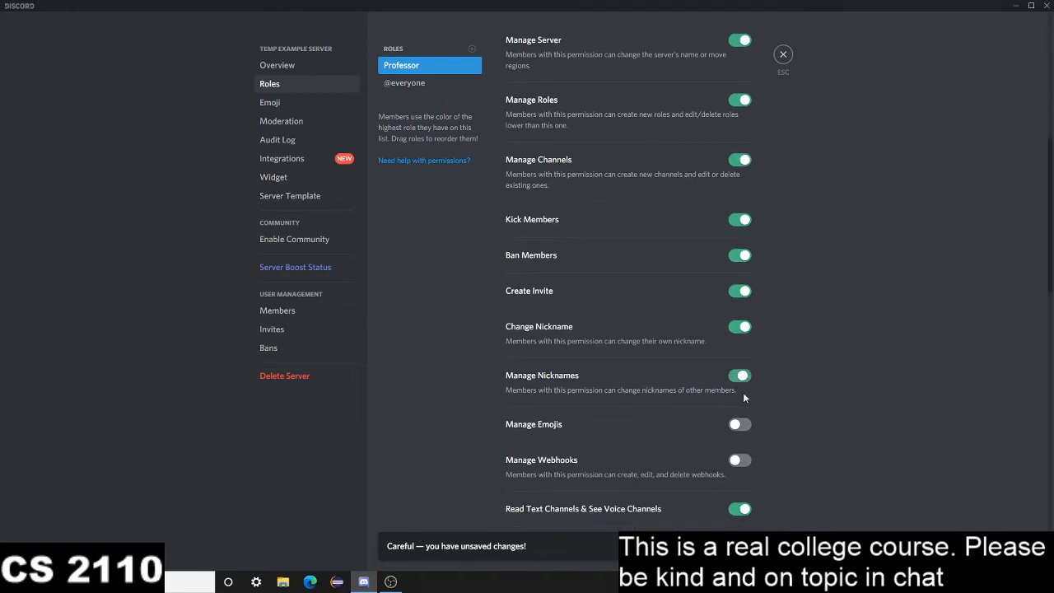
pyautogui.scroll(-4, 725, 395)
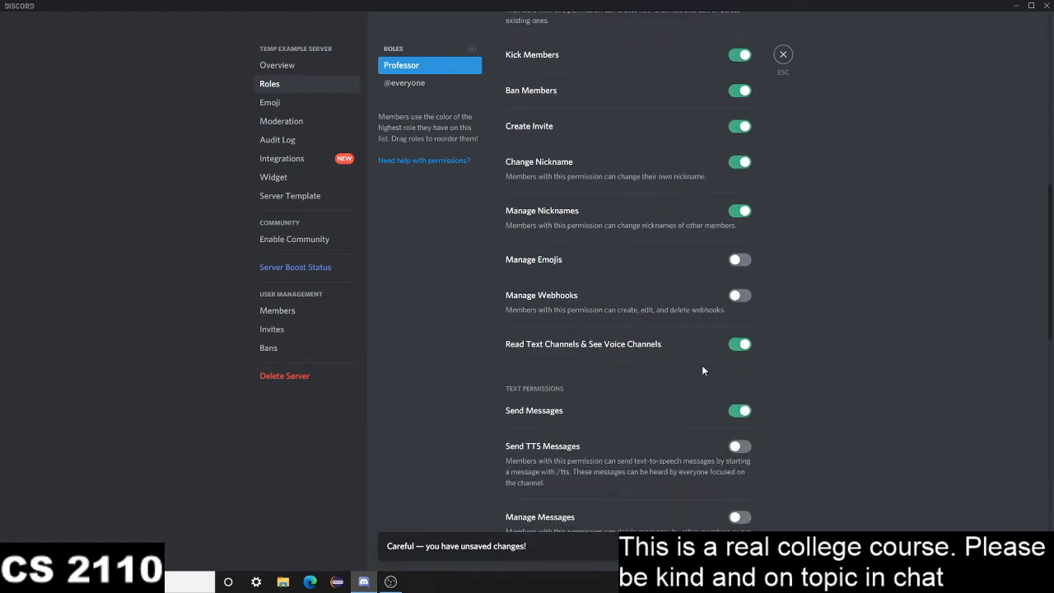
pyautogui.click(729, 261)
pyautogui.click(736, 296)
# Review the Professor role's general permissions and enable Manage Messages among its text permissions
pyautogui.scroll(2, 743, 339)
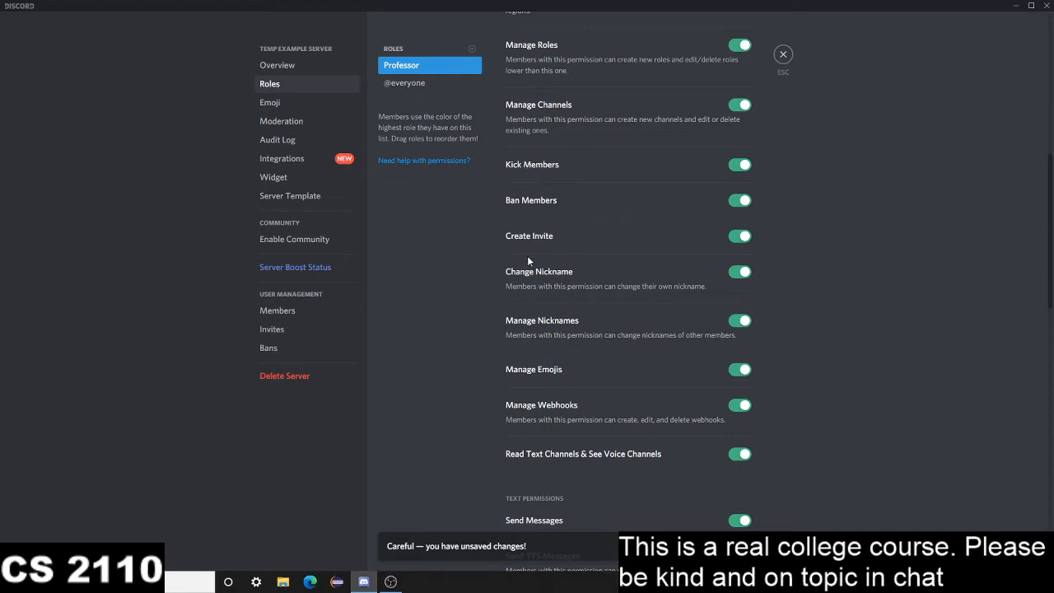
pyautogui.scroll(2, 527, 256)
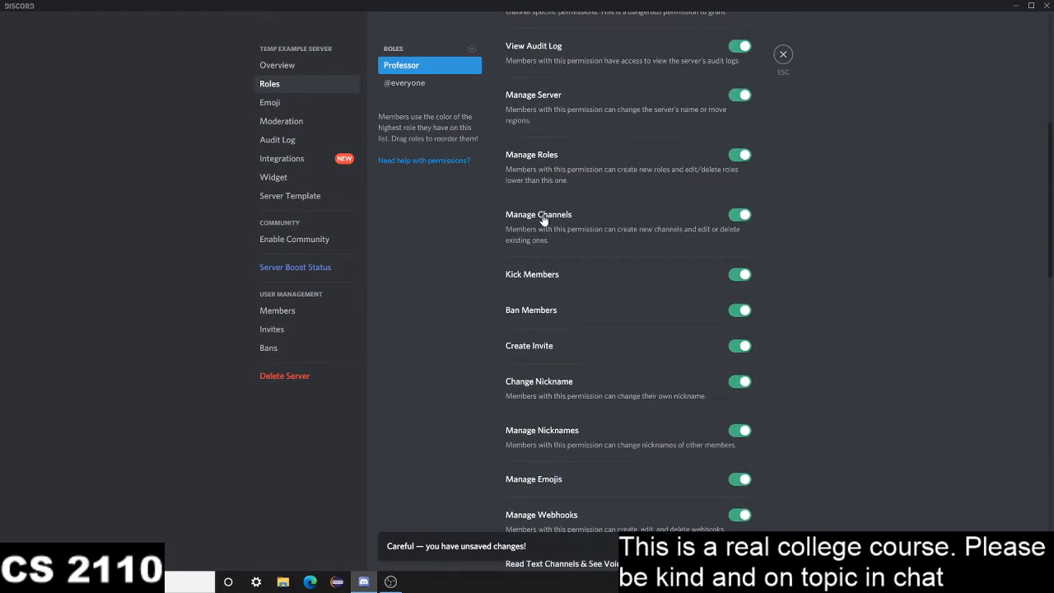
pyautogui.scroll(2, 542, 115)
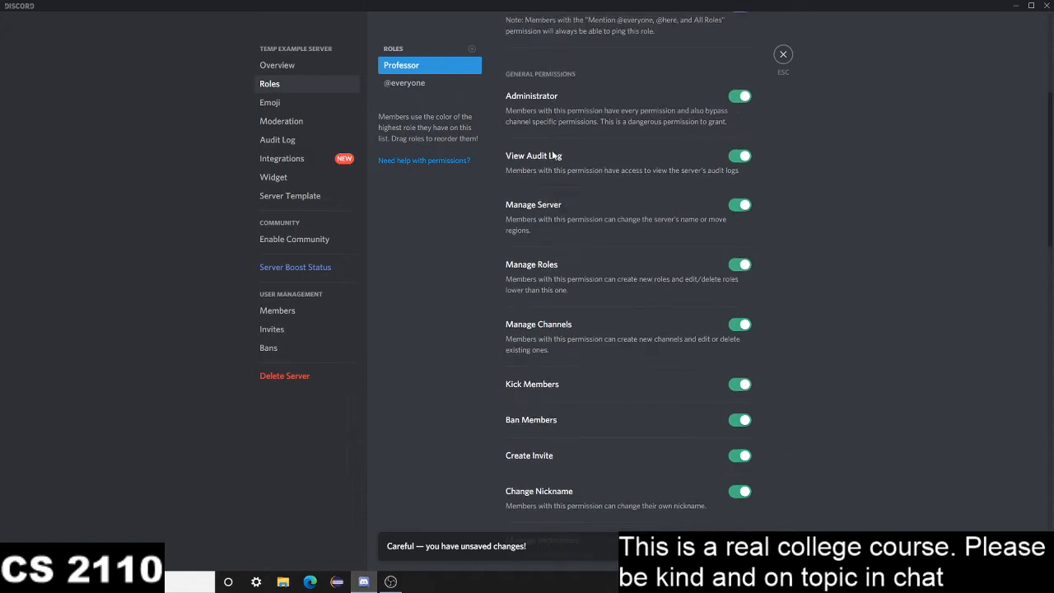
pyautogui.scroll(-9, 563, 305)
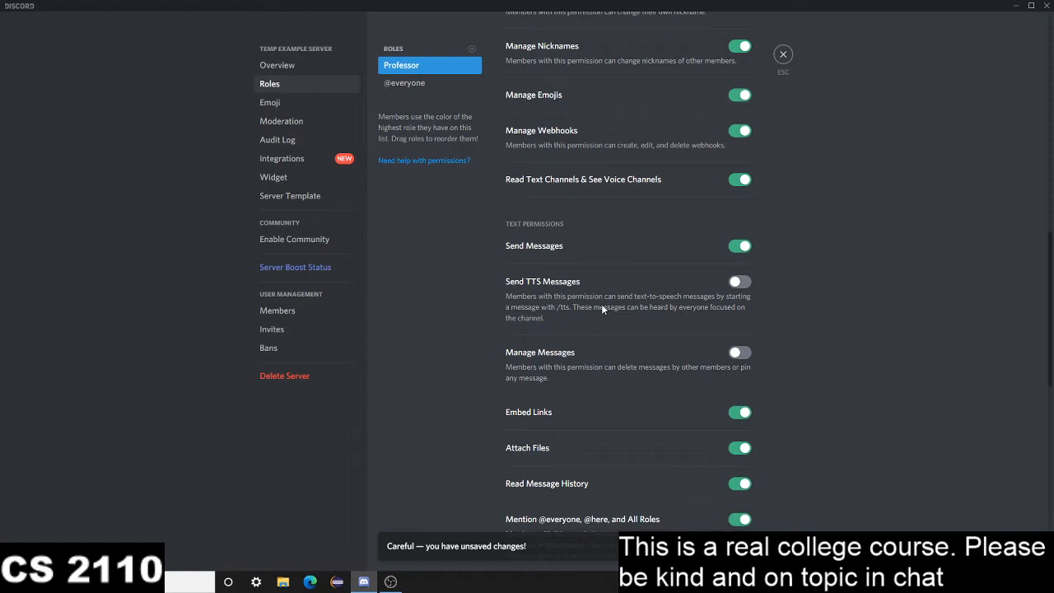
pyautogui.click(740, 353)
pyautogui.scroll(-5, 806, 348)
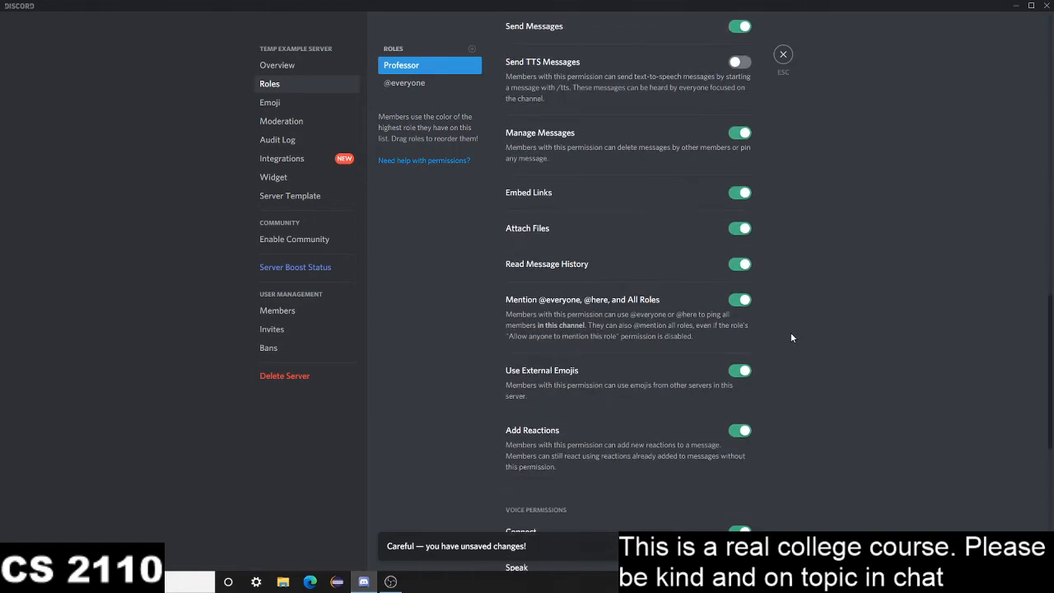
# Enable the Mute Members, Deafen Members, Move Members and Priority Speaker voice permissions for the Professor role
pyautogui.scroll(-1, 790, 333)
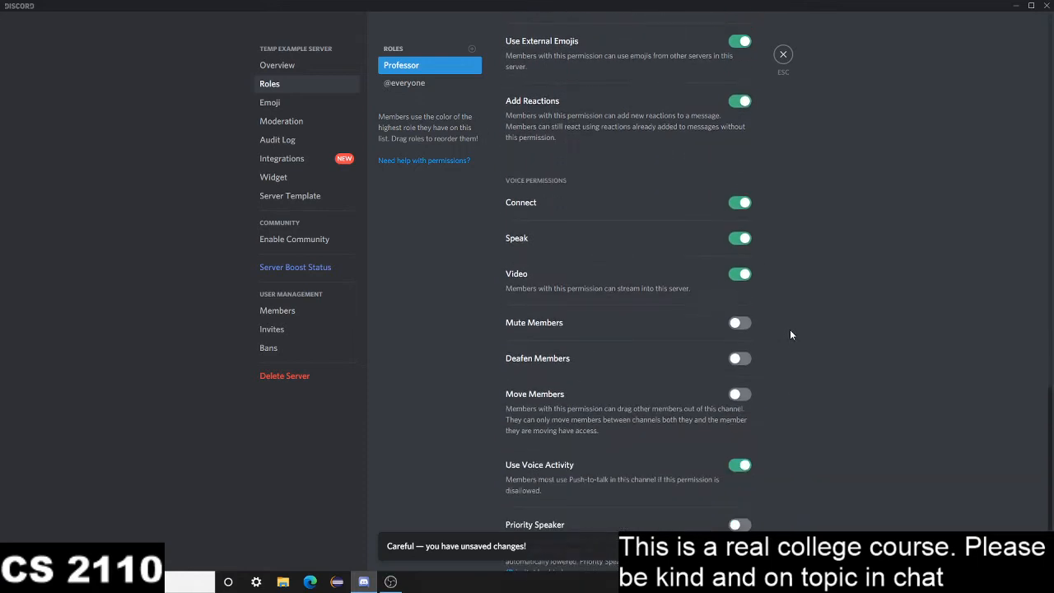
pyautogui.click(740, 323)
pyautogui.click(740, 358)
pyautogui.click(740, 396)
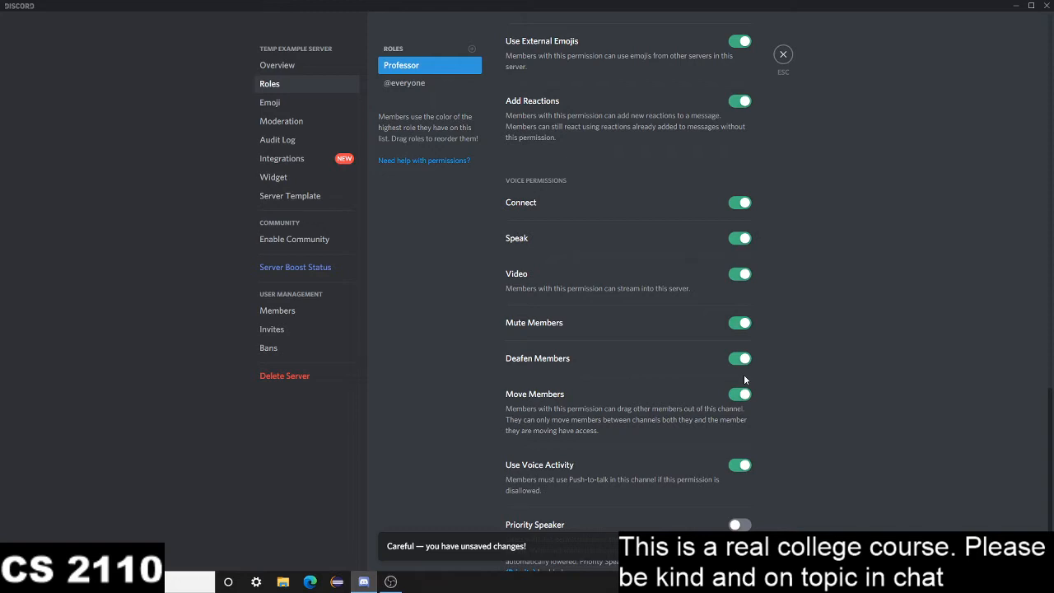
pyautogui.scroll(-1, 786, 339)
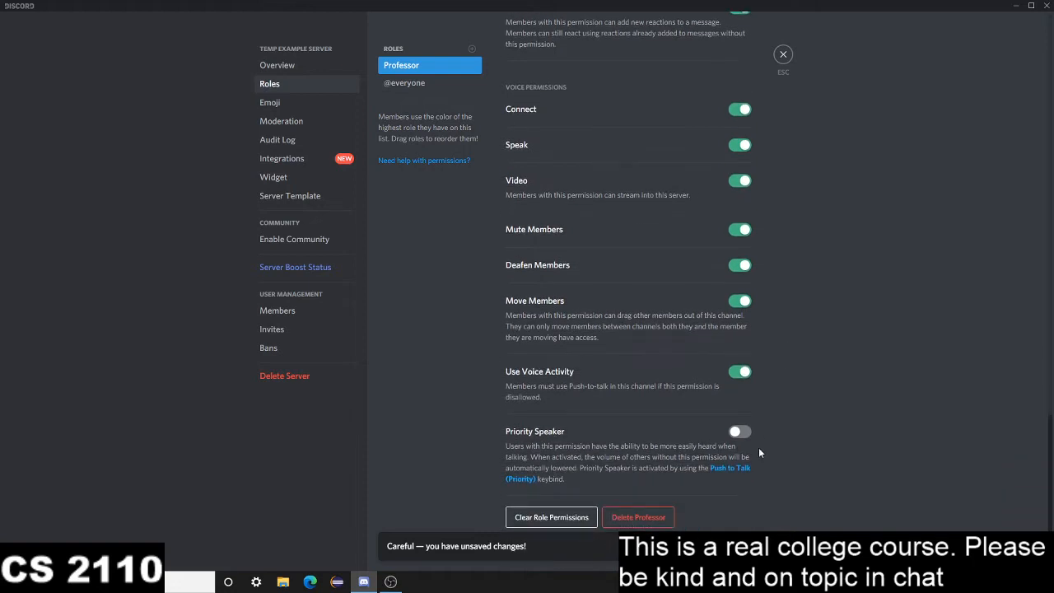
pyautogui.click(737, 432)
# Review the Professor role's permissions and save the role's changes
pyautogui.scroll(8, 633, 436)
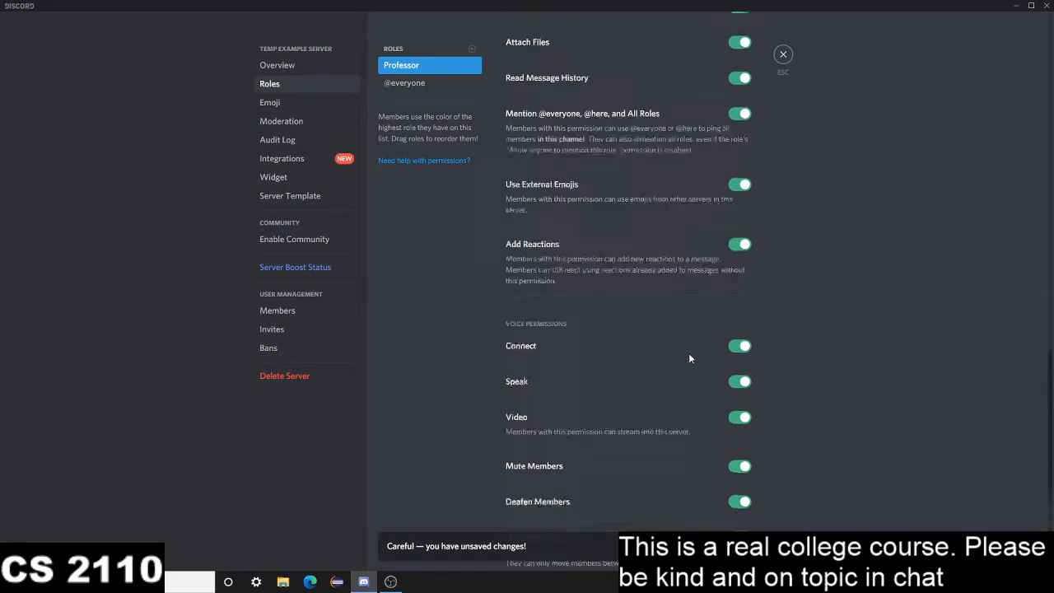
pyautogui.scroll(3, 728, 294)
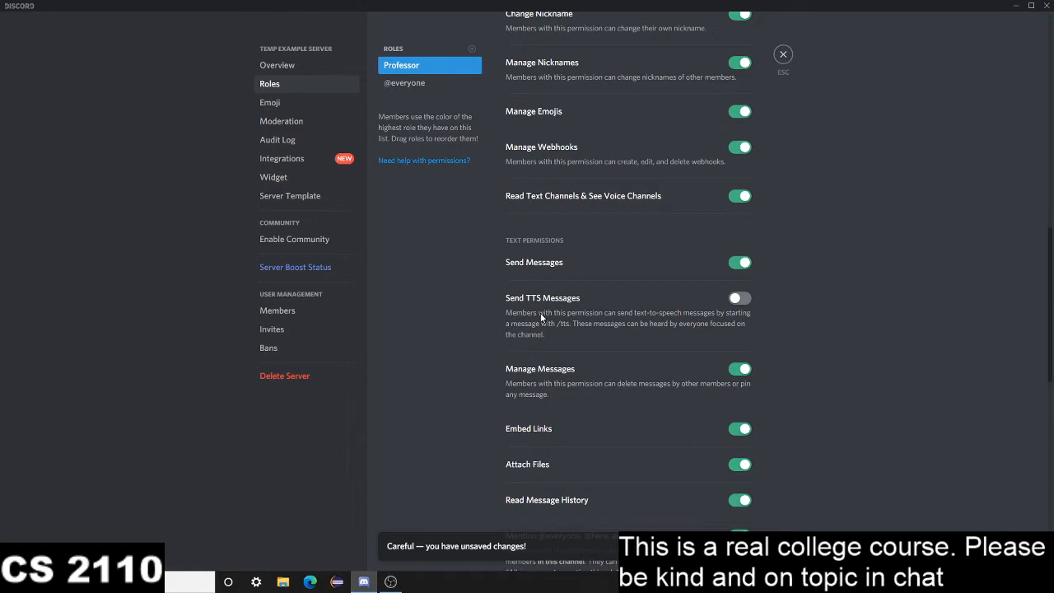
pyautogui.scroll(1, 619, 303)
pyautogui.scroll(-10, 616, 371)
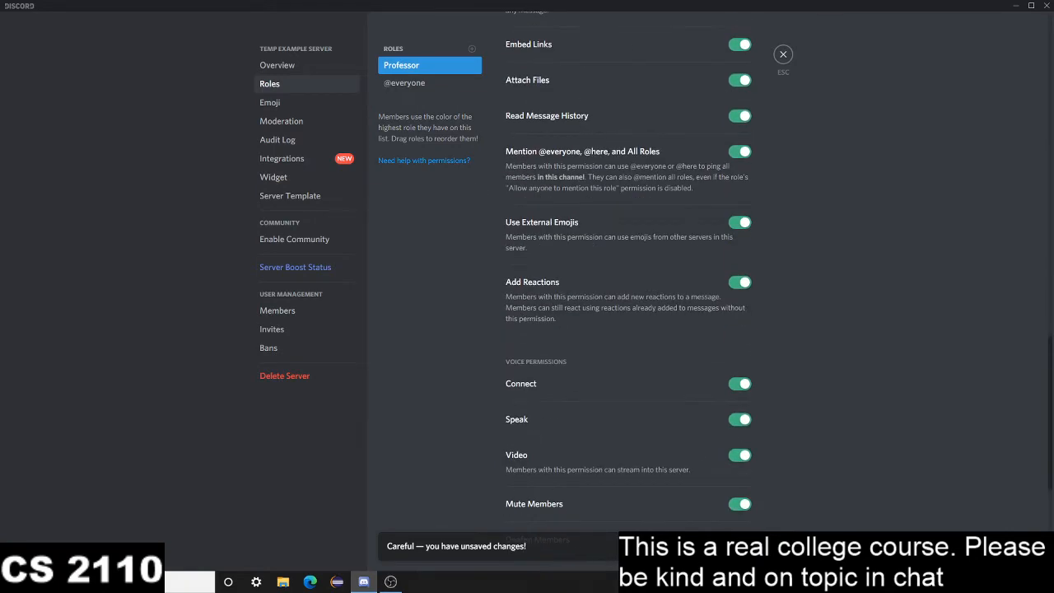
pyautogui.scroll(15, 633, 305)
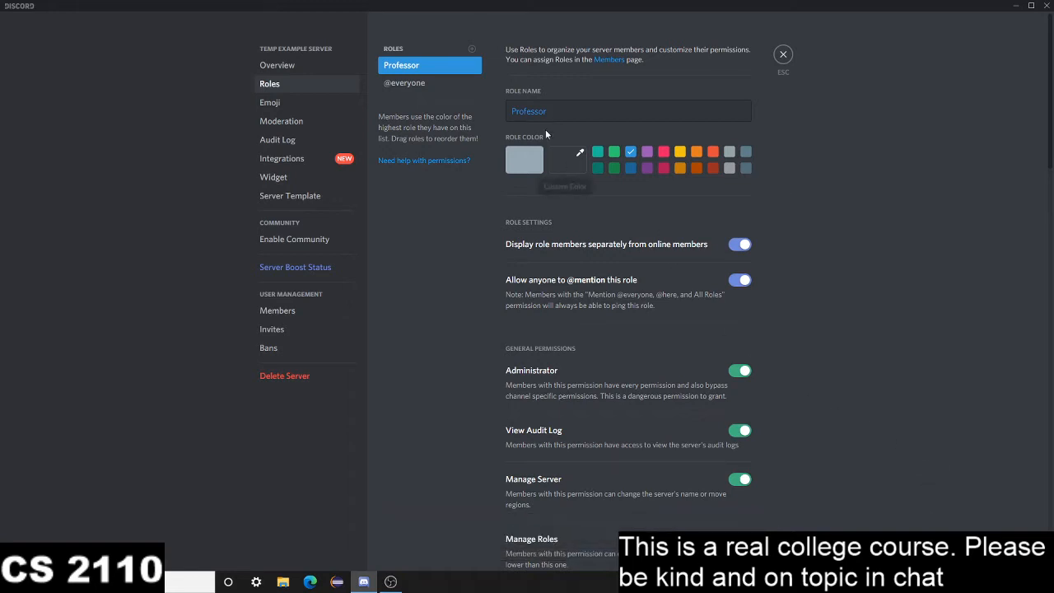
# Add a second role named Teaching Assistant and give it the light green role color
pyautogui.click(472, 50)
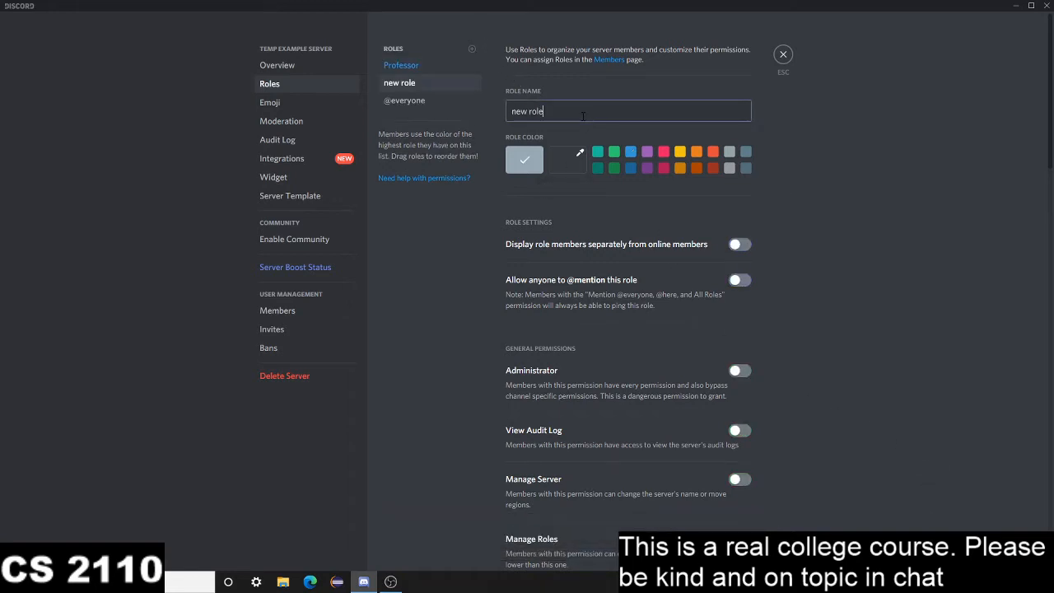
pyautogui.write('Teaching')
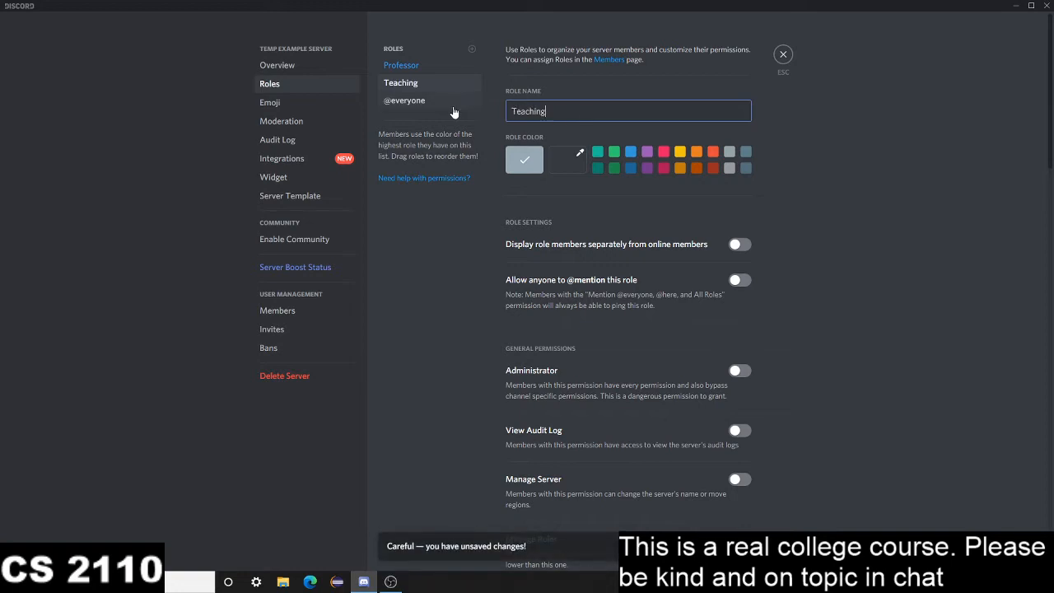
pyautogui.write(' Assistant')
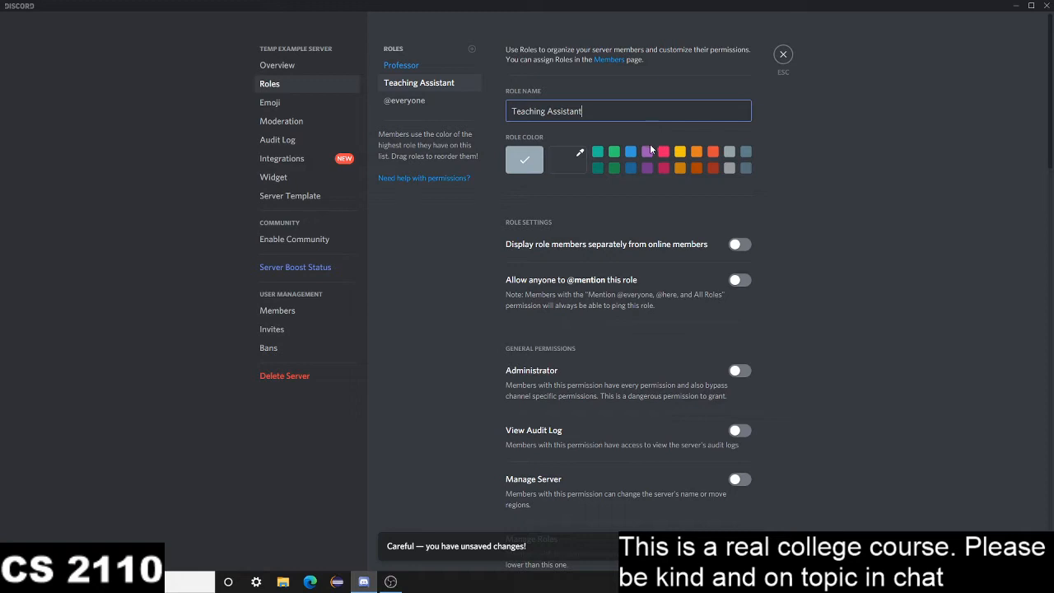
pyautogui.click(614, 152)
# Display Teaching Assistant members separately from online members and enable the role's Kick Members and Ban Members permissions
pyautogui.click(742, 246)
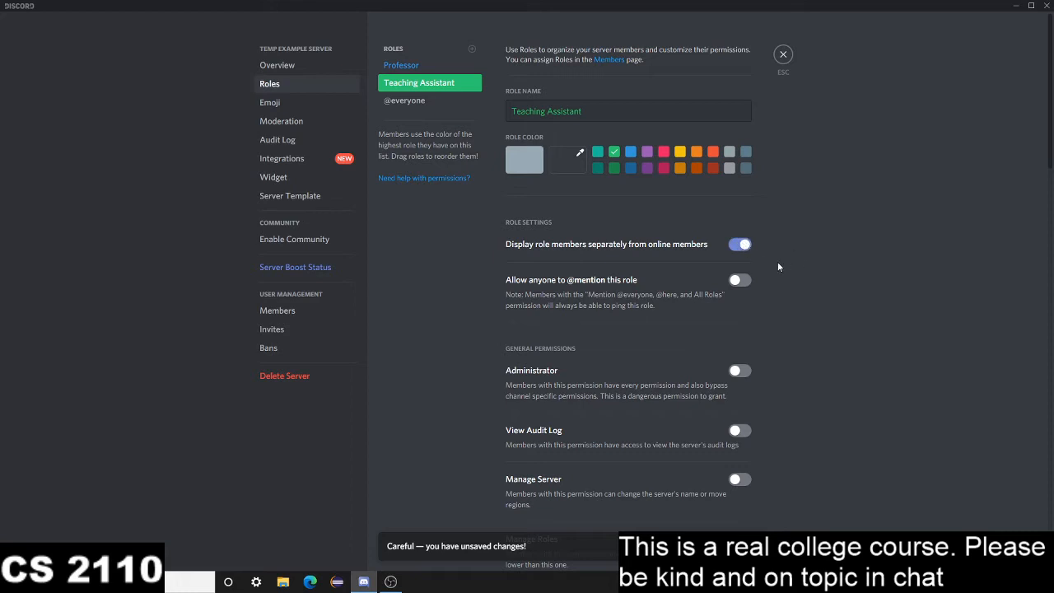
pyautogui.scroll(-1, 766, 255)
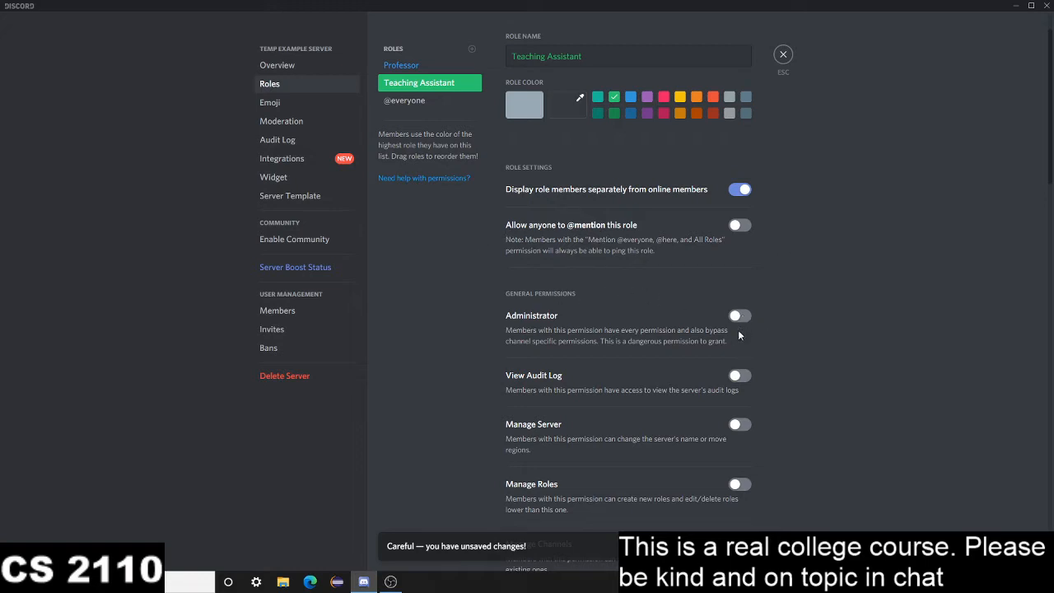
pyautogui.scroll(-3, 737, 338)
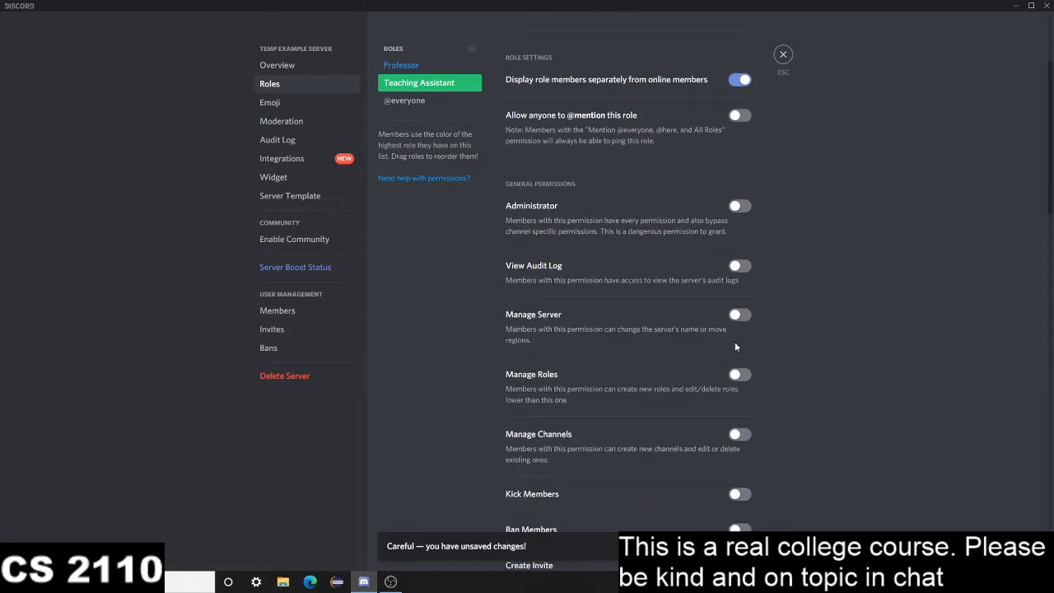
pyautogui.scroll(-3, 609, 313)
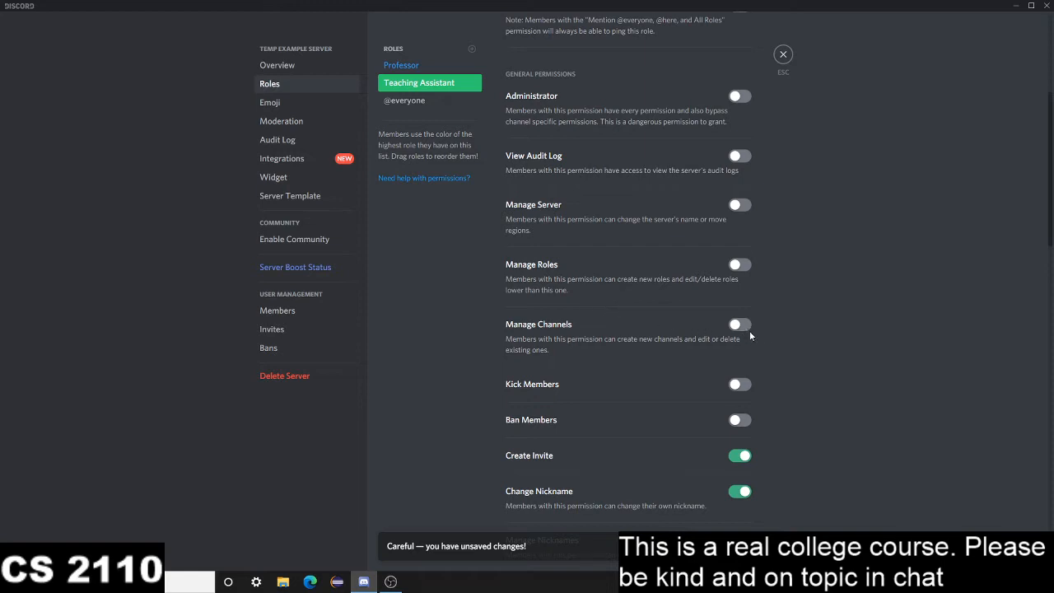
pyautogui.scroll(-2, 749, 330)
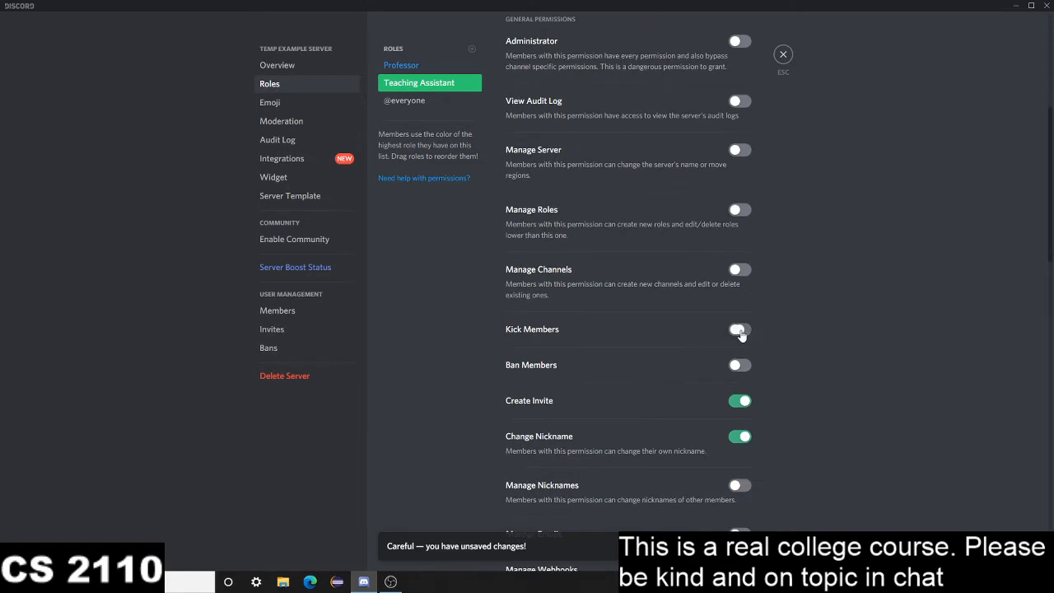
pyautogui.click(739, 368)
# Enable Manage Messages among the Teaching Assistant role's text permissions
pyautogui.scroll(-2, 633, 386)
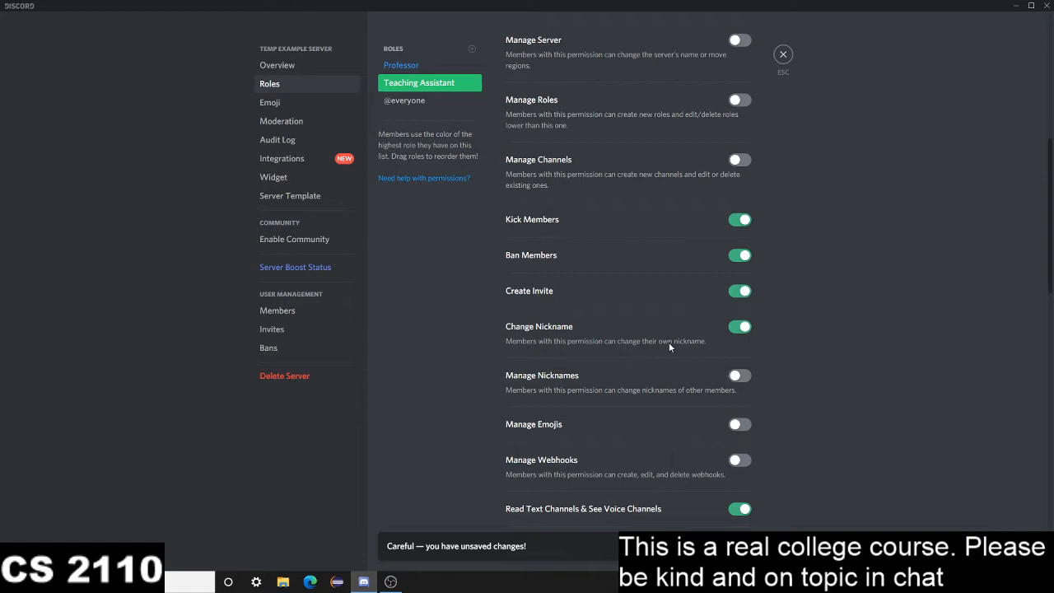
pyautogui.scroll(-3, 668, 342)
pyautogui.scroll(-3, 669, 346)
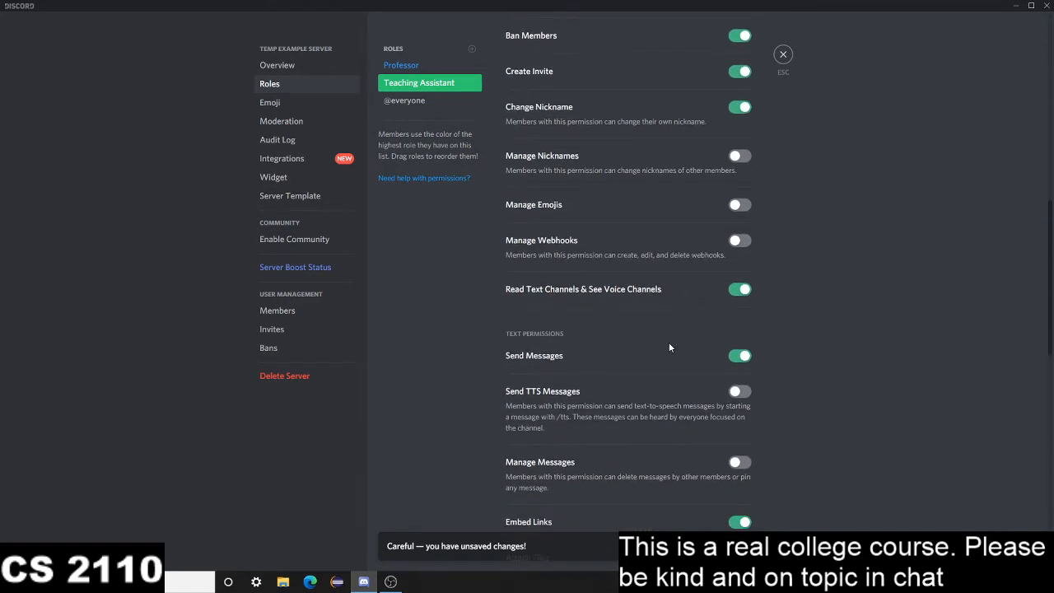
pyautogui.click(737, 353)
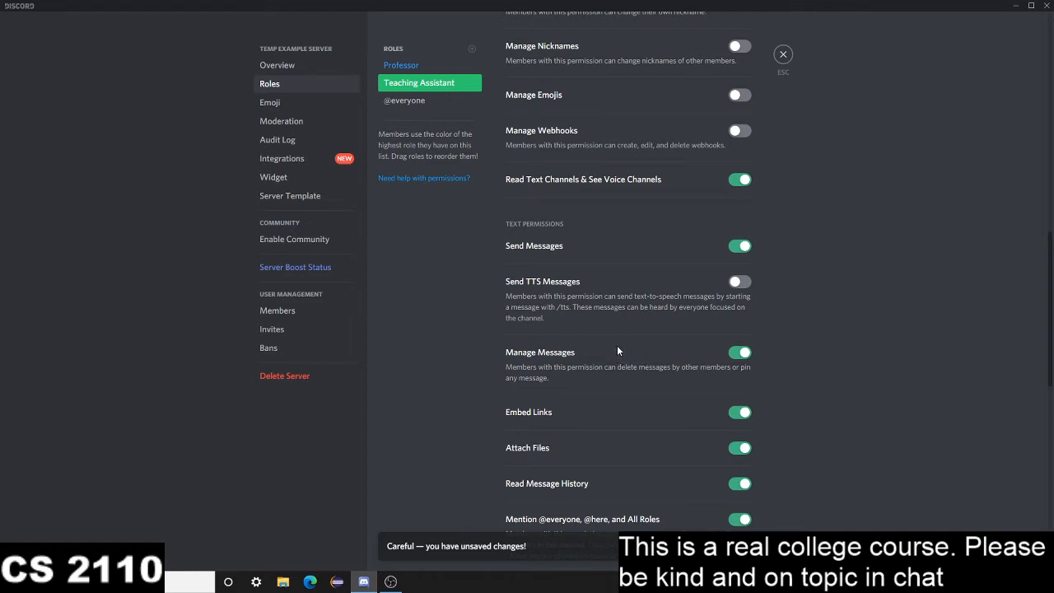
# Enable the Mute Members, Deafen Members and Move Members voice permissions for the Teaching Assistant role
pyautogui.scroll(-5, 609, 399)
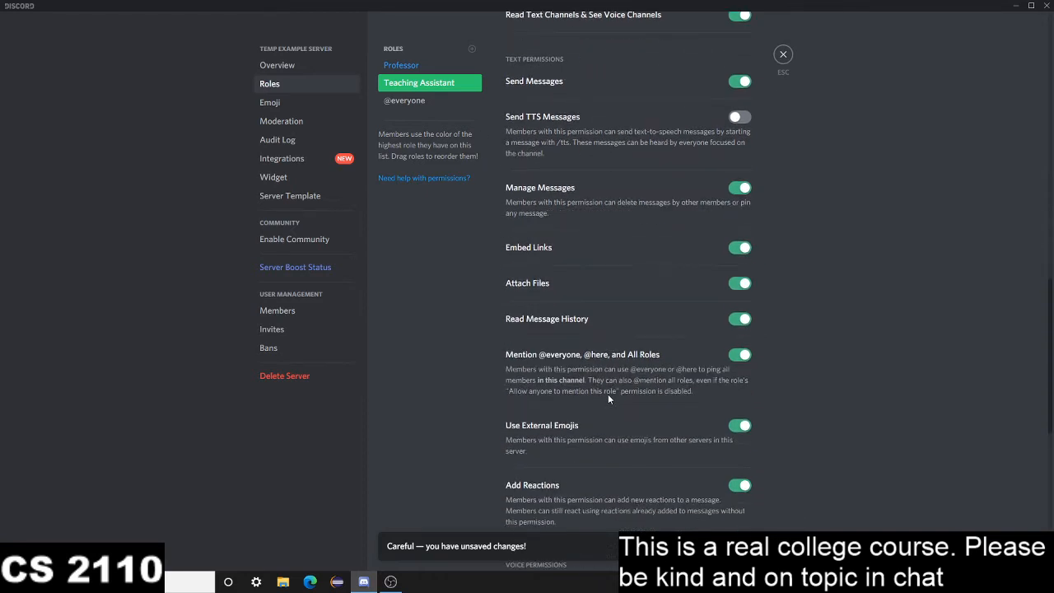
pyautogui.scroll(-2, 609, 398)
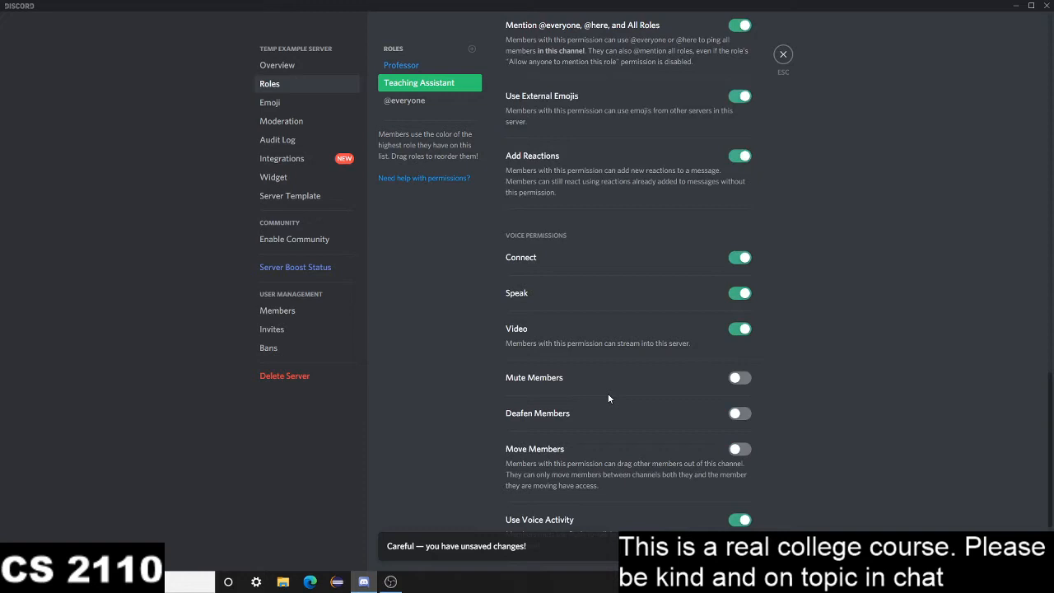
pyautogui.click(740, 378)
pyautogui.click(741, 417)
pyautogui.click(738, 449)
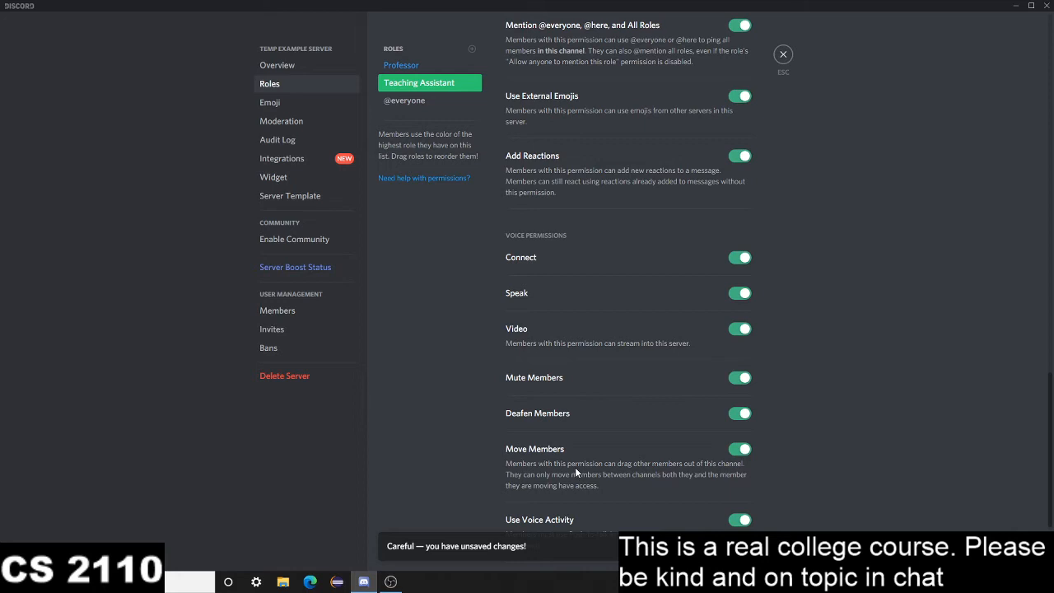
pyautogui.scroll(-3, 578, 461)
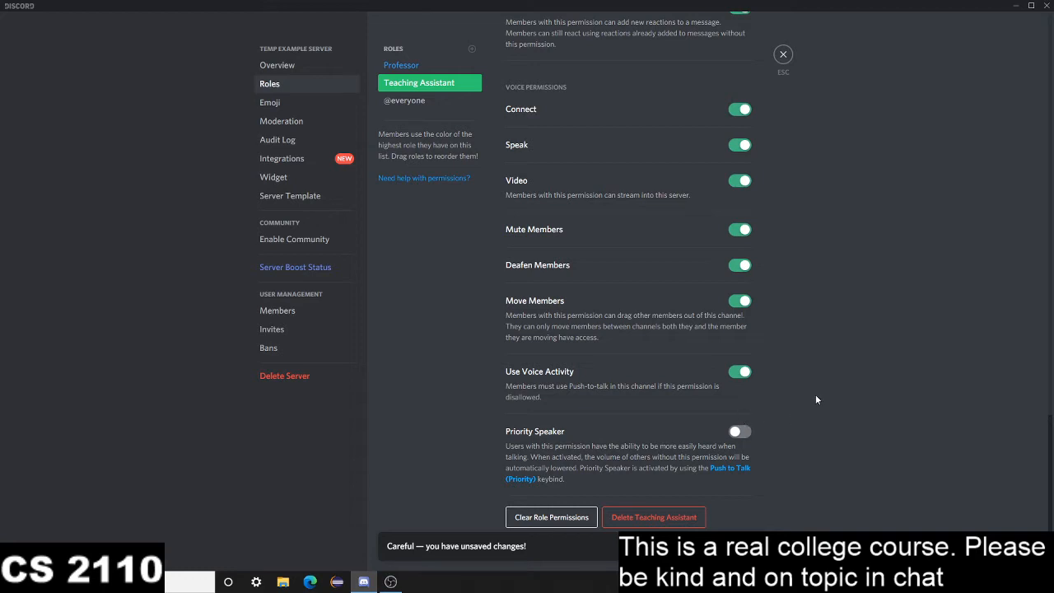
# Review the Teaching Assistant role's settings and its general, text and voice permissions
pyautogui.scroll(20, 809, 324)
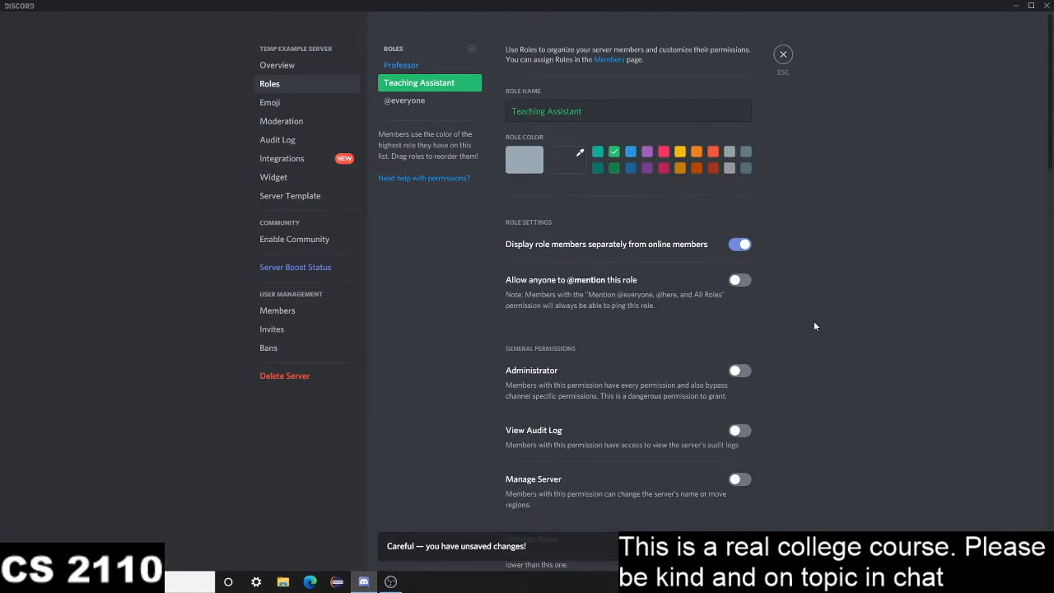
pyautogui.scroll(-8, 813, 326)
pyautogui.scroll(6, 814, 326)
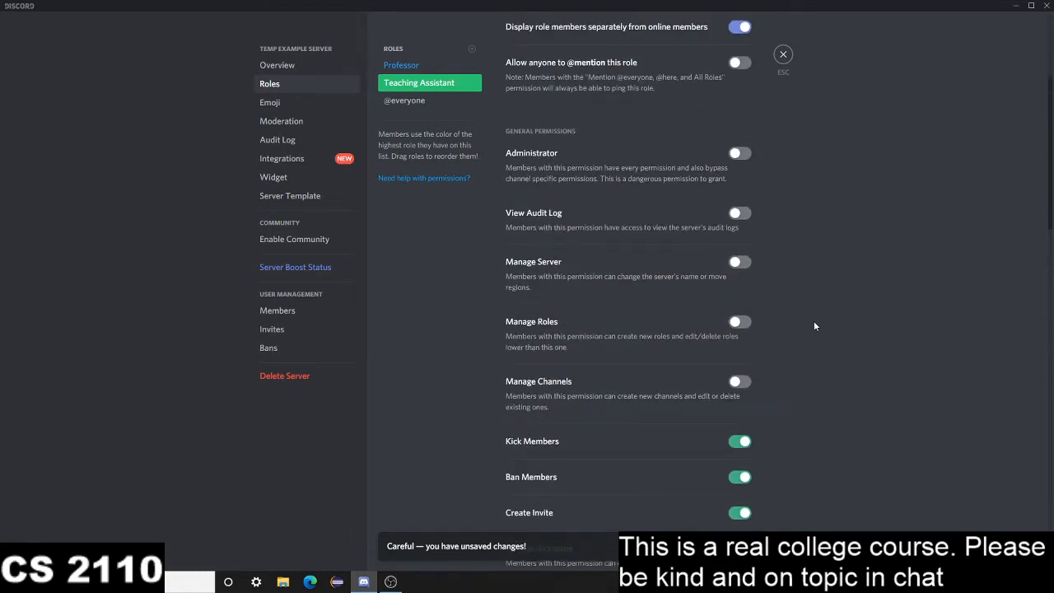
pyautogui.scroll(3, 813, 326)
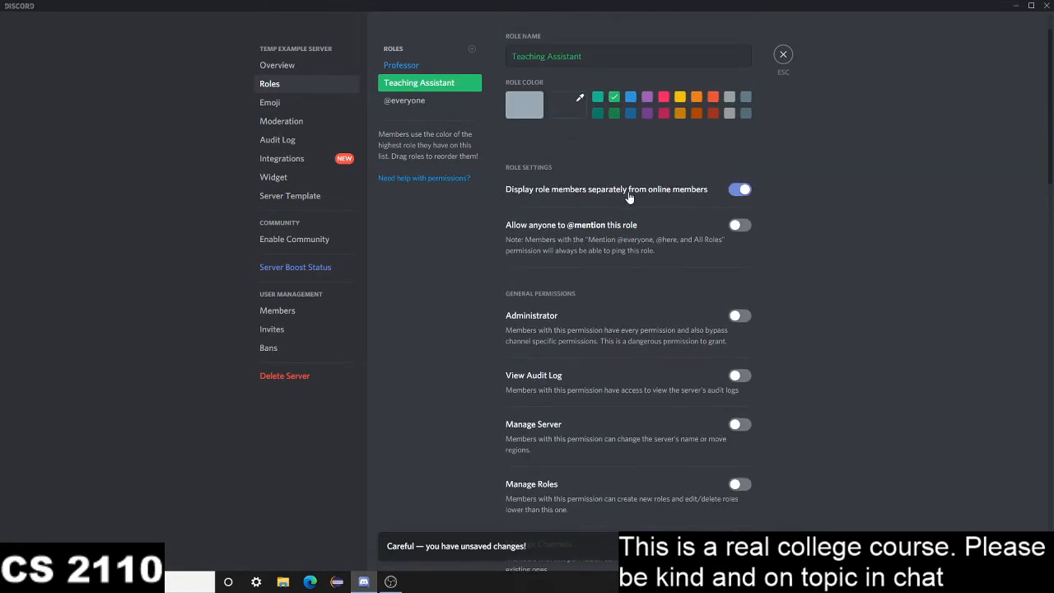
pyautogui.scroll(-5, 578, 194)
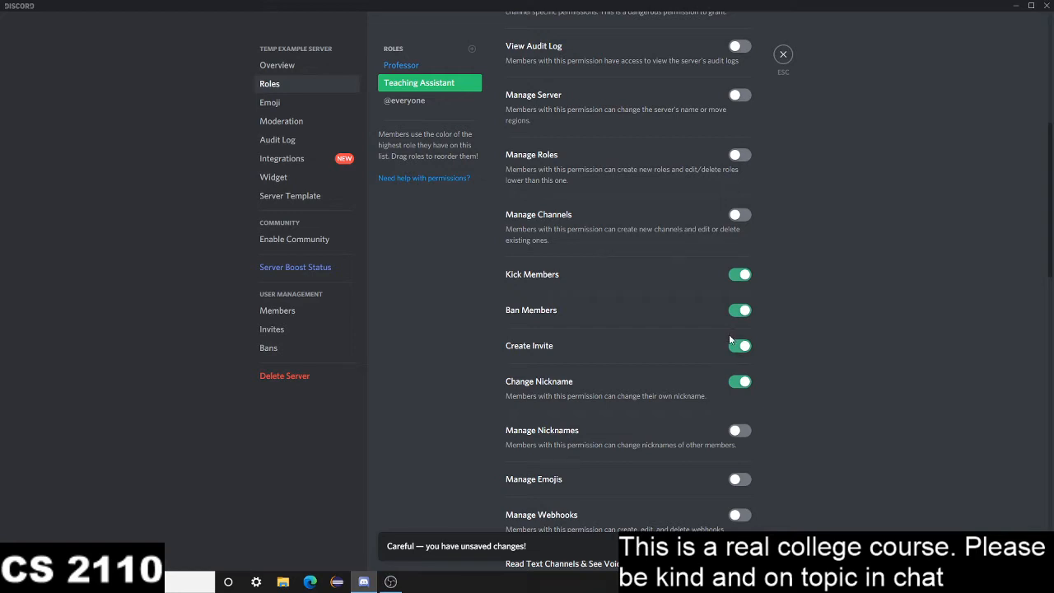
pyautogui.scroll(-2, 663, 404)
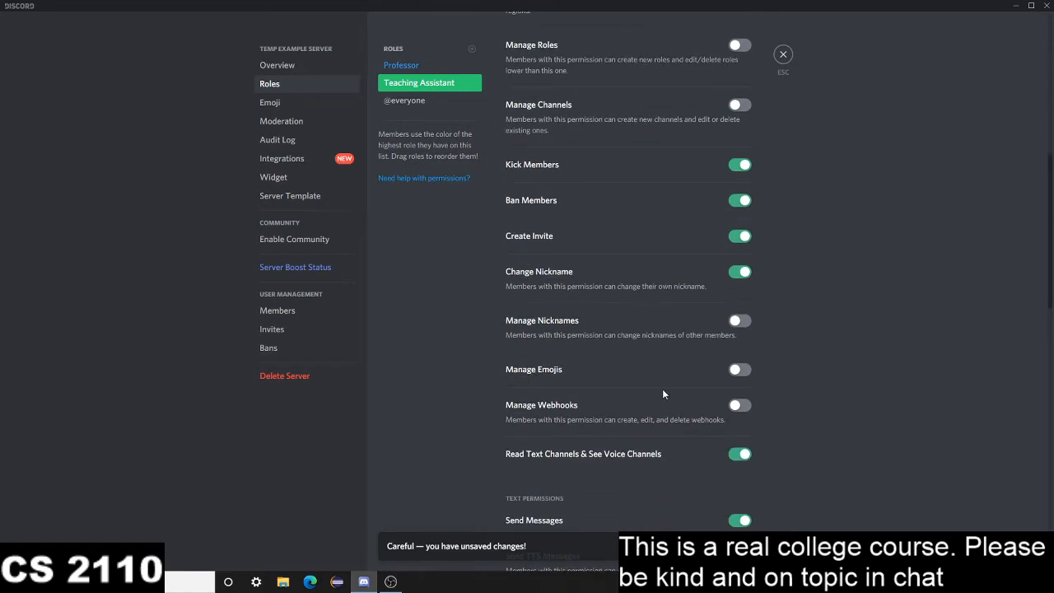
pyautogui.scroll(-3, 655, 383)
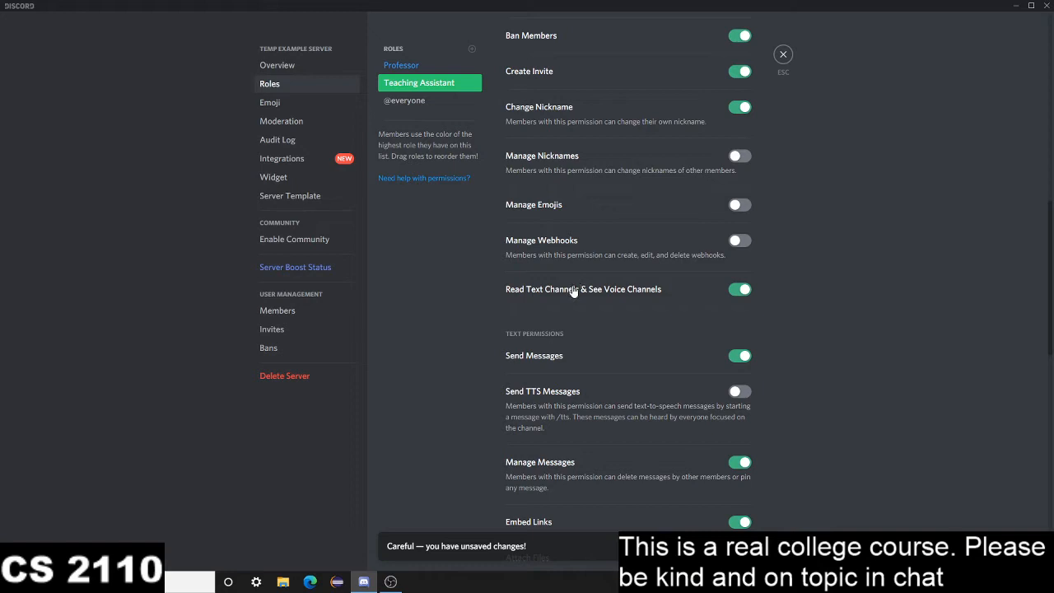
pyautogui.scroll(-1, 559, 297)
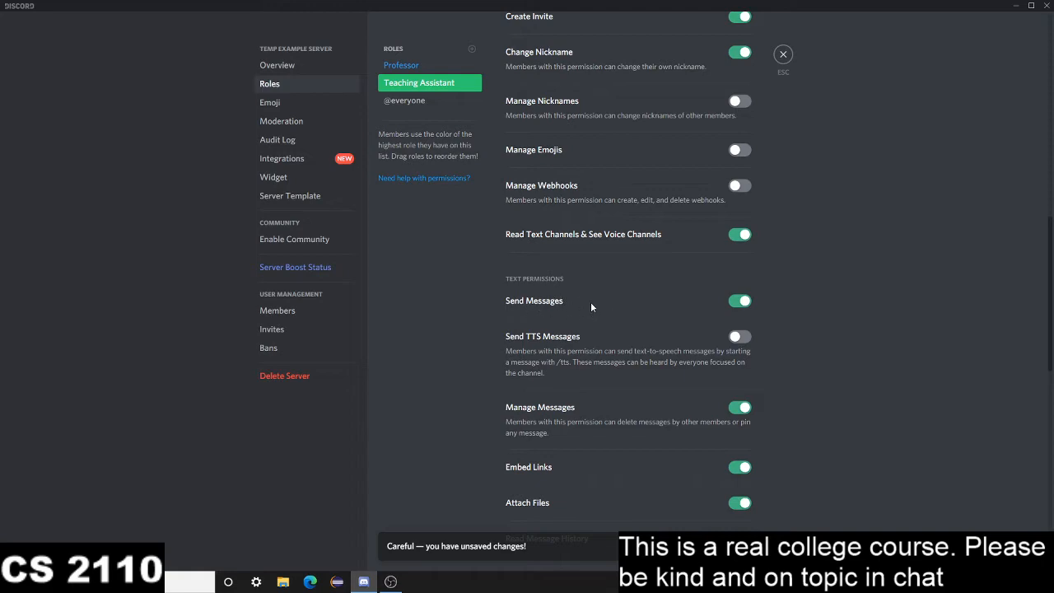
pyautogui.scroll(-8, 591, 305)
pyautogui.scroll(-4, 591, 306)
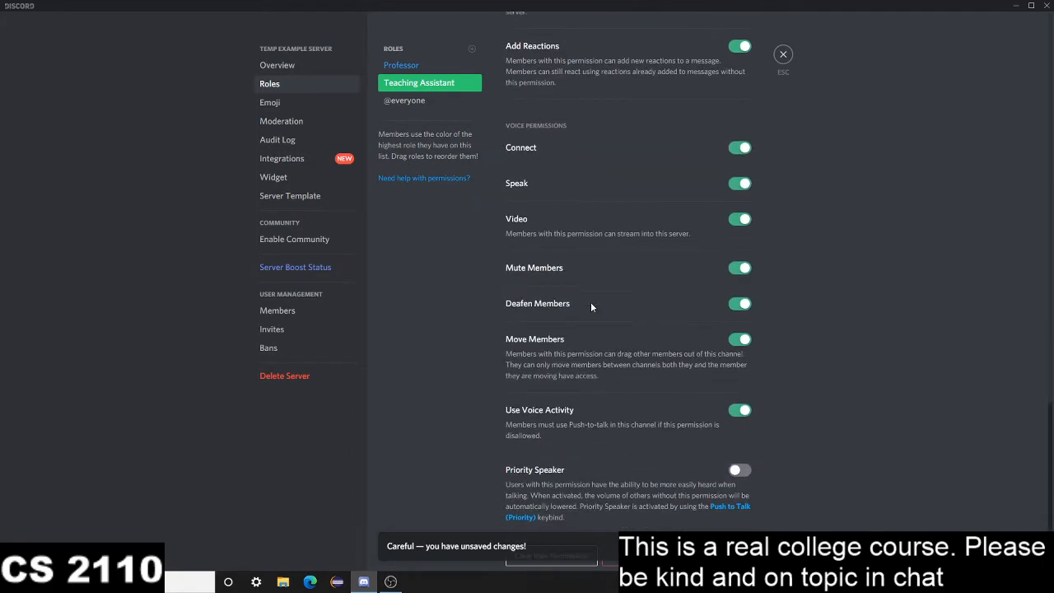
pyautogui.scroll(4, 586, 277)
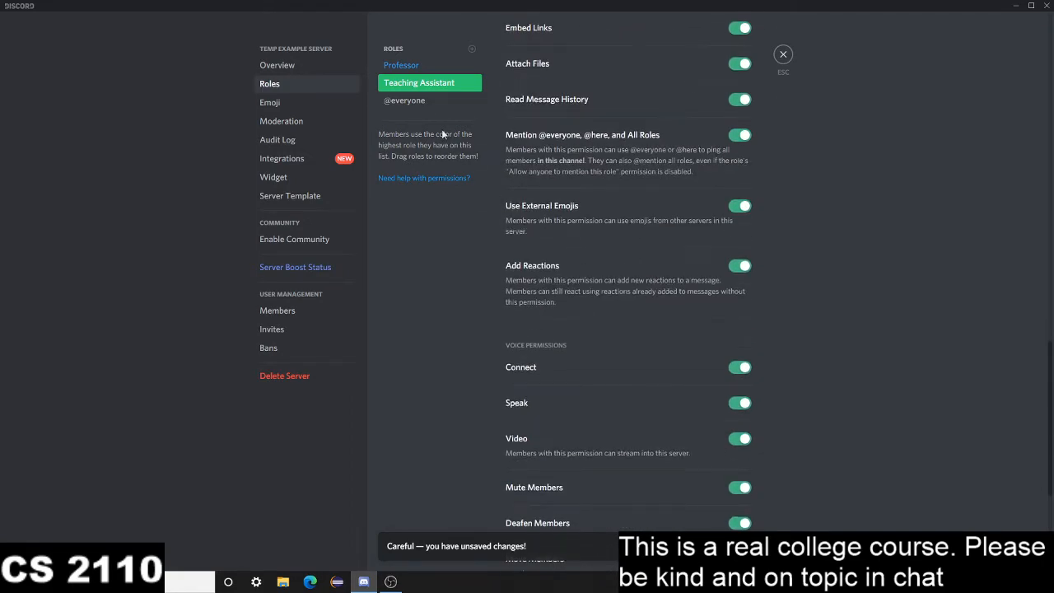
pyautogui.click(405, 100)
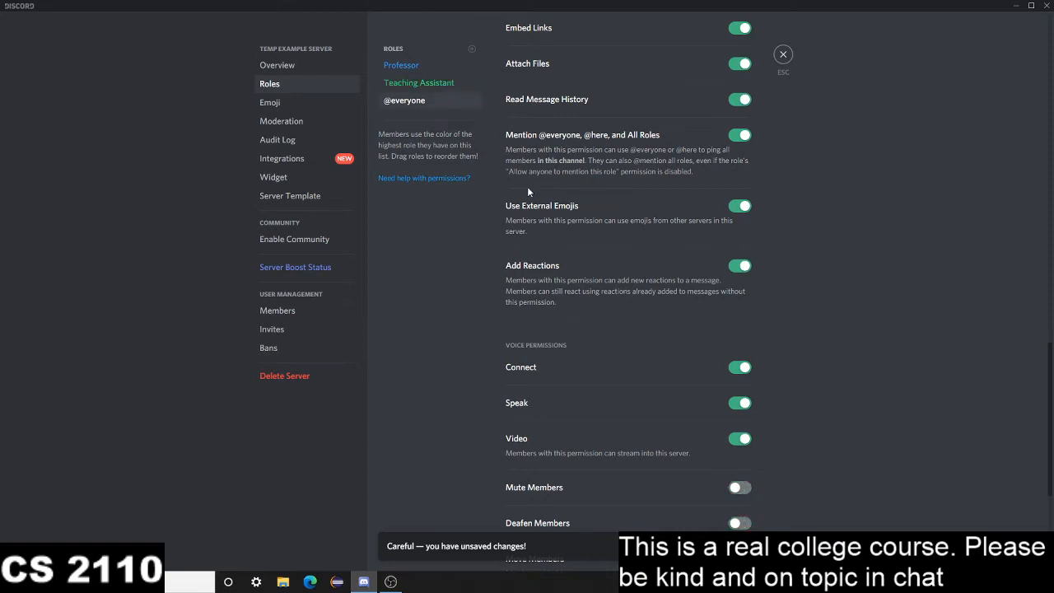
pyautogui.scroll(14, 626, 288)
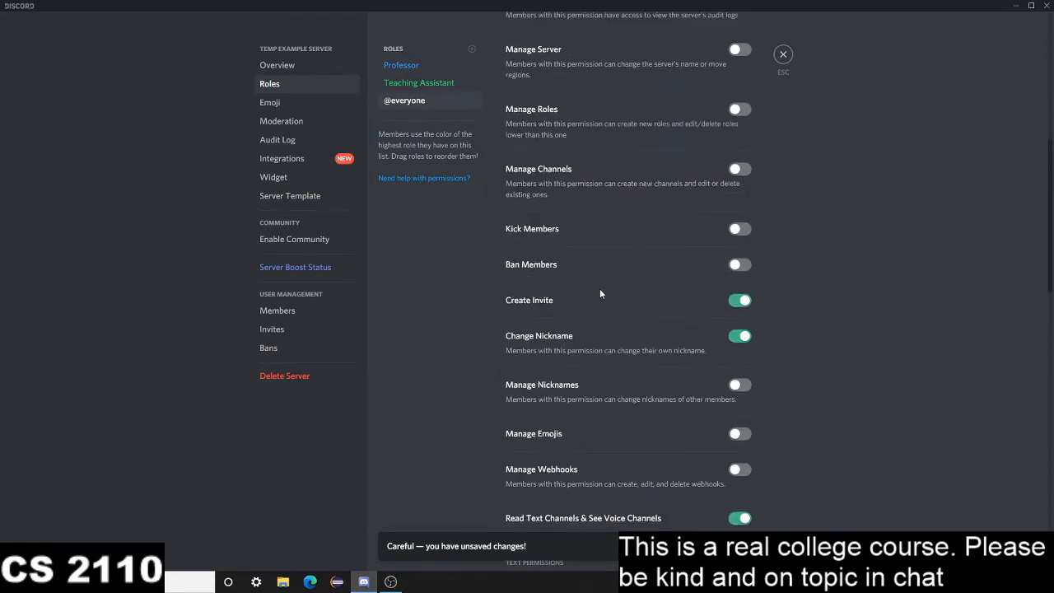
pyautogui.scroll(2, 599, 294)
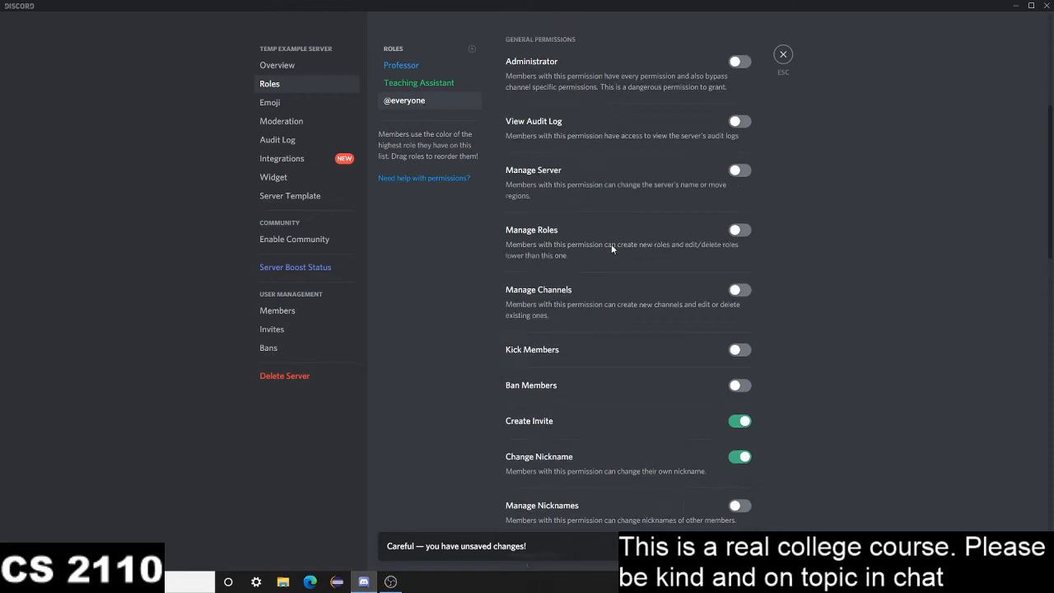
pyautogui.scroll(7, 611, 244)
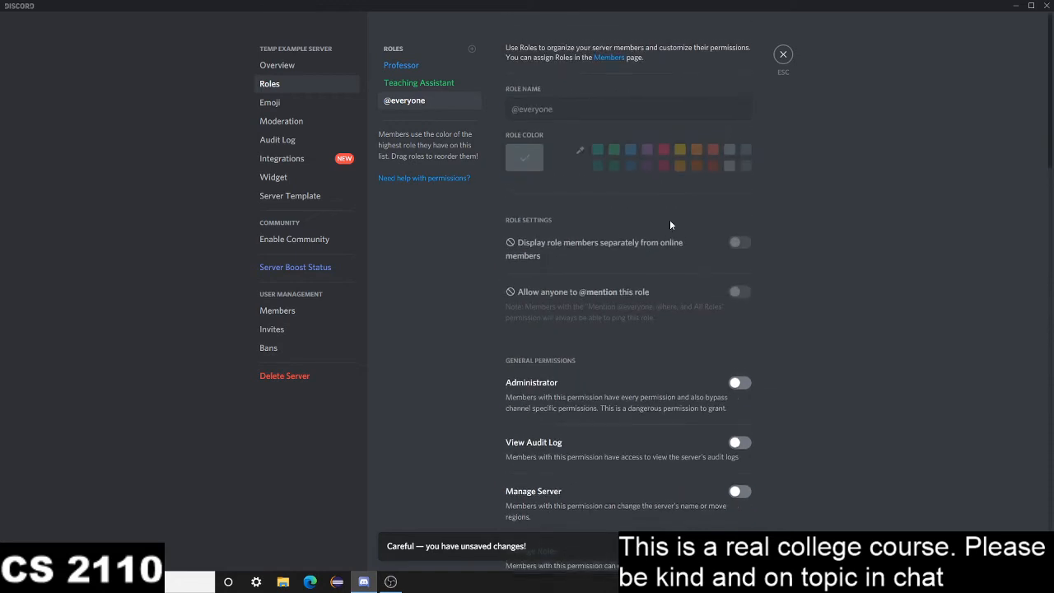
pyautogui.click(885, 519)
pyautogui.scroll(-6, 646, 288)
pyautogui.scroll(-7, 659, 313)
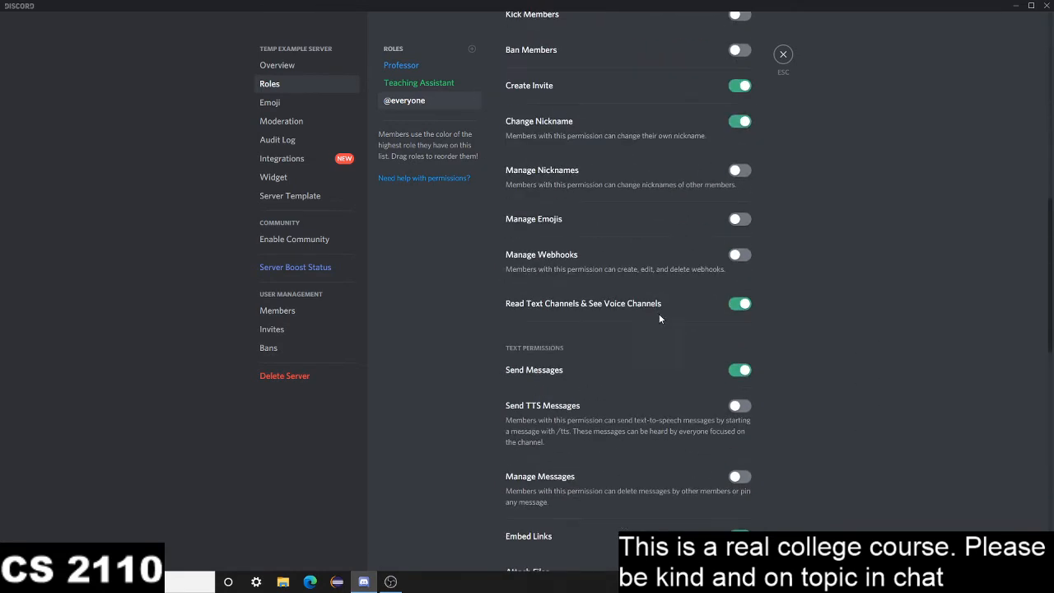
pyautogui.scroll(13, 676, 315)
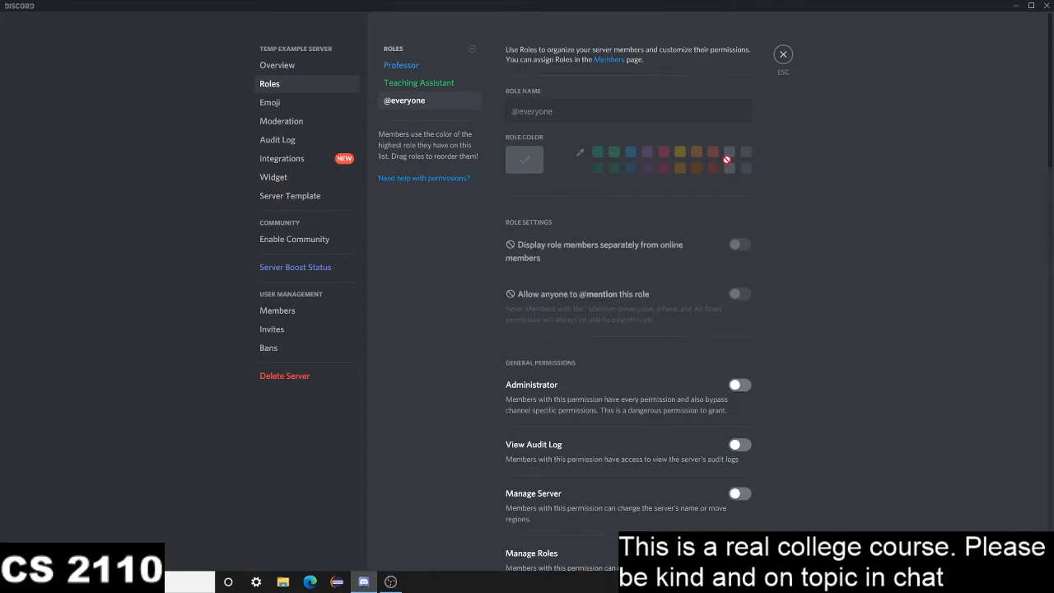
pyautogui.click(783, 54)
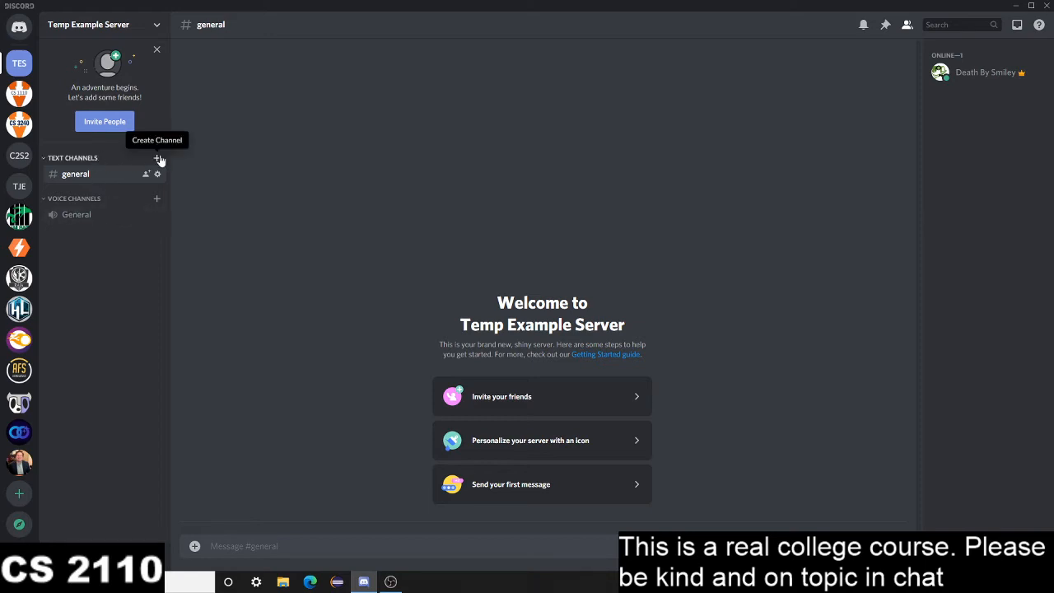
# Delete the default Text Channels and Voice Channels categories from the server
pyautogui.rightClick(86, 158)
pyautogui.click(124, 260)
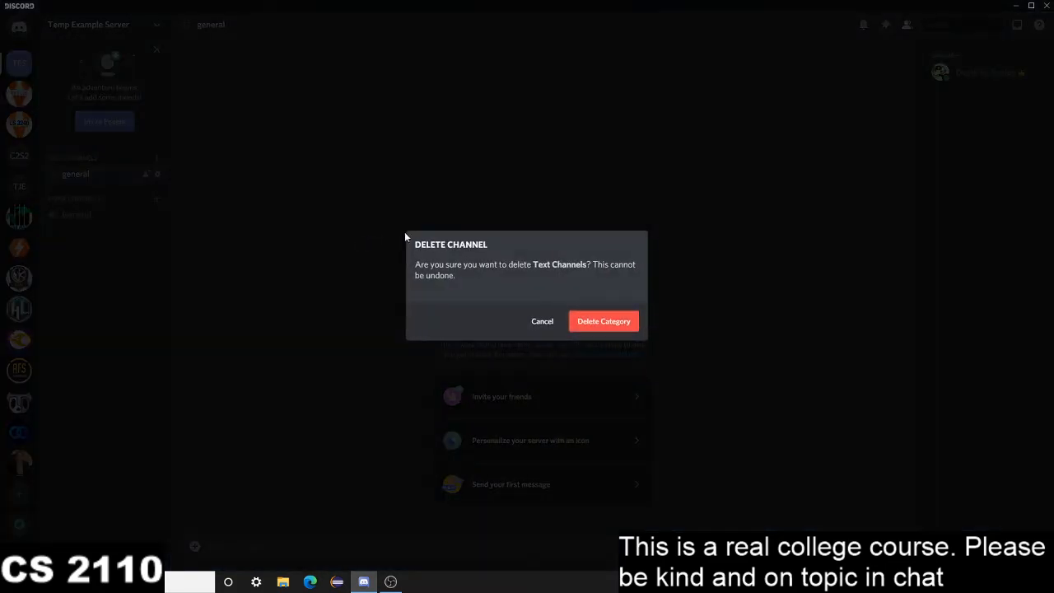
pyautogui.click(593, 322)
pyautogui.rightClick(101, 186)
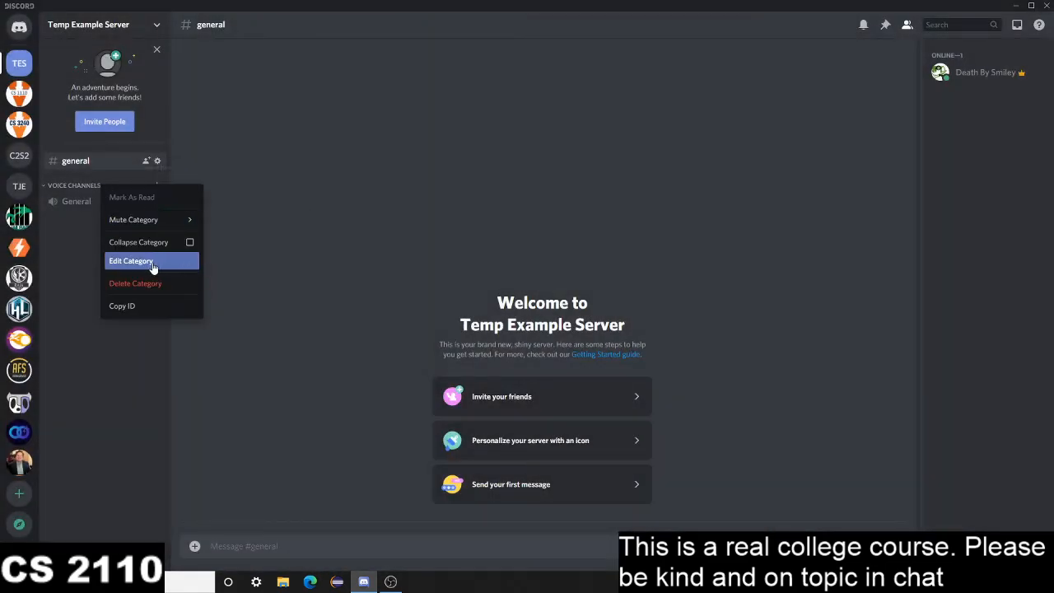
pyautogui.click(144, 288)
pyautogui.click(598, 320)
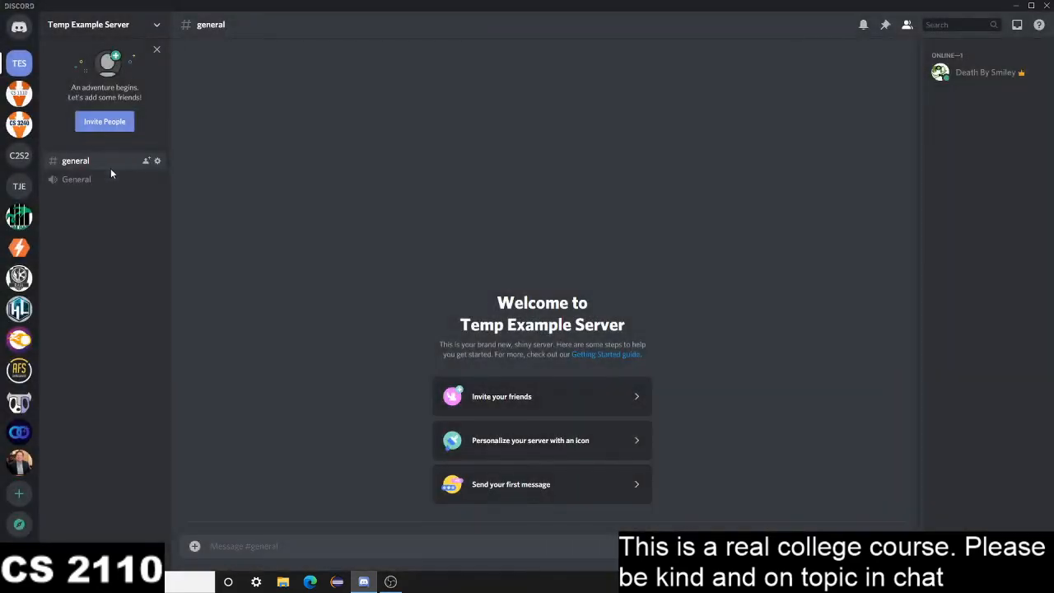
# Delete the default general text channel and the General voice channel
pyautogui.rightClick(115, 178)
pyautogui.click(173, 324)
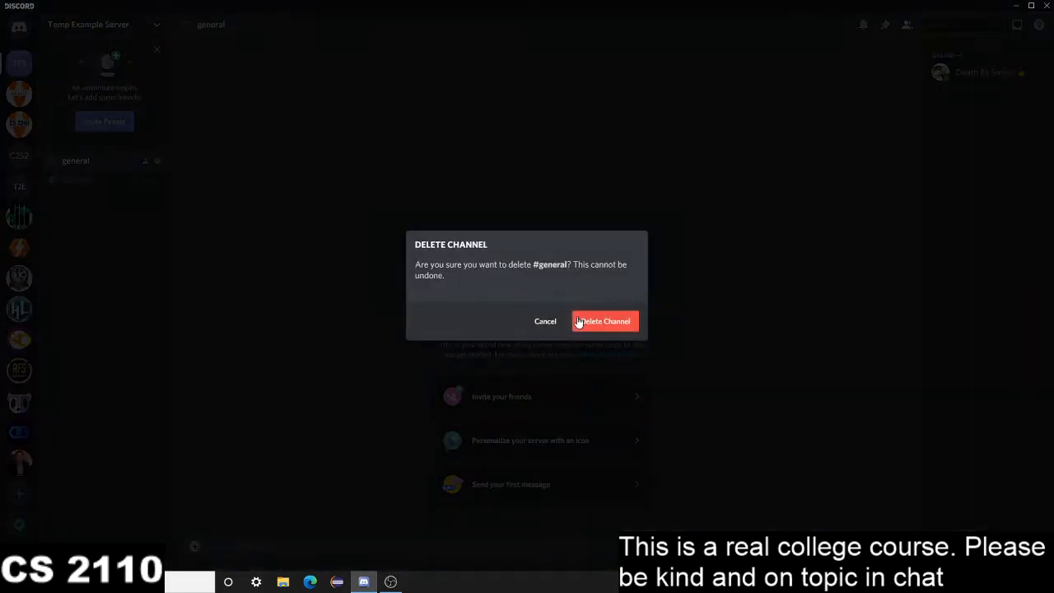
pyautogui.click(593, 321)
pyautogui.rightClick(71, 163)
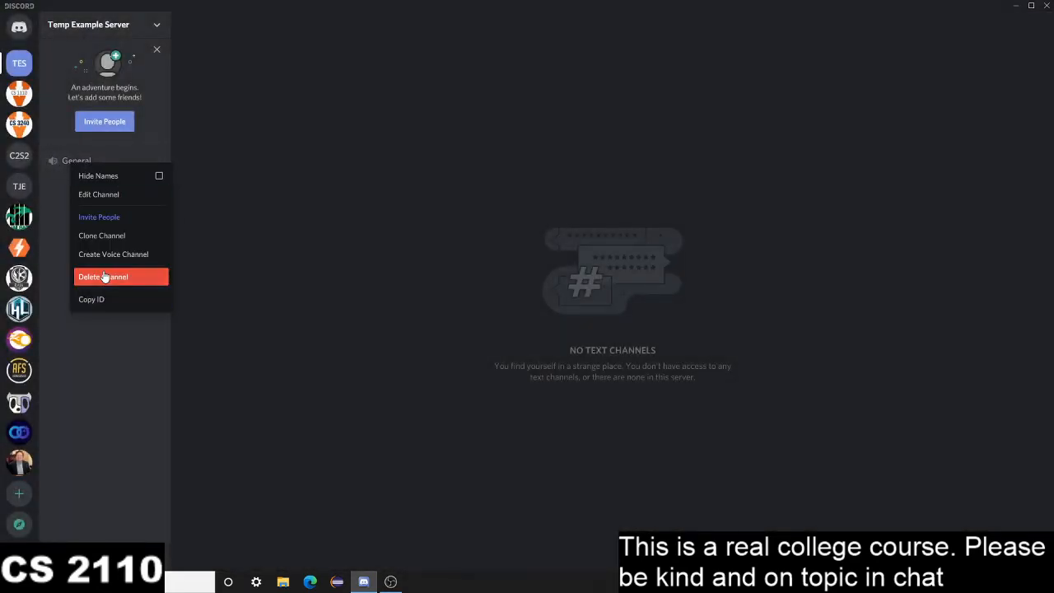
pyautogui.click(156, 275)
pyautogui.click(579, 320)
# Create a non-private channel category named Office Hours
pyautogui.rightClick(104, 191)
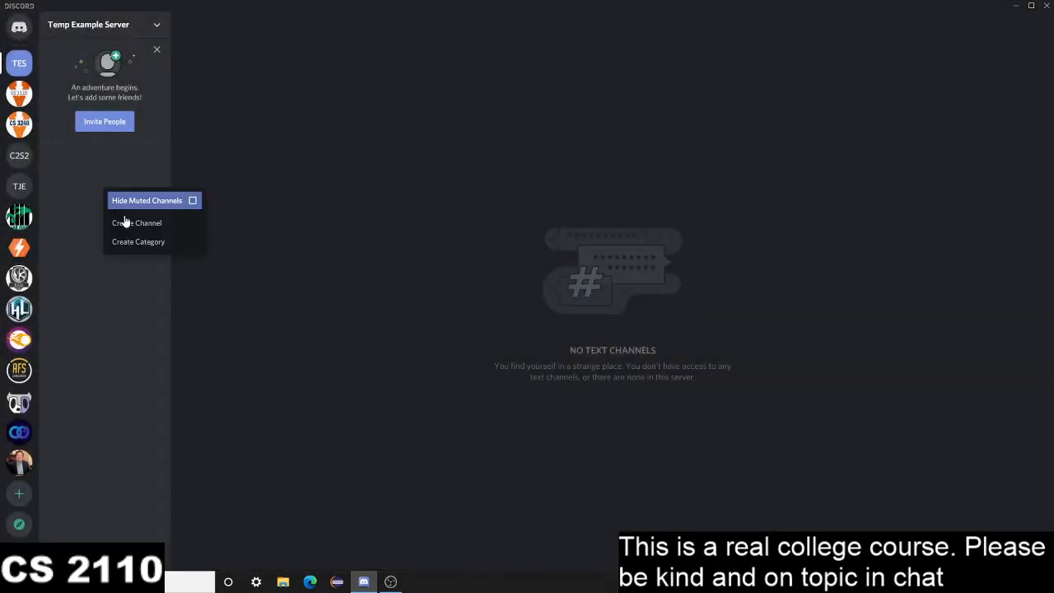
pyautogui.click(140, 241)
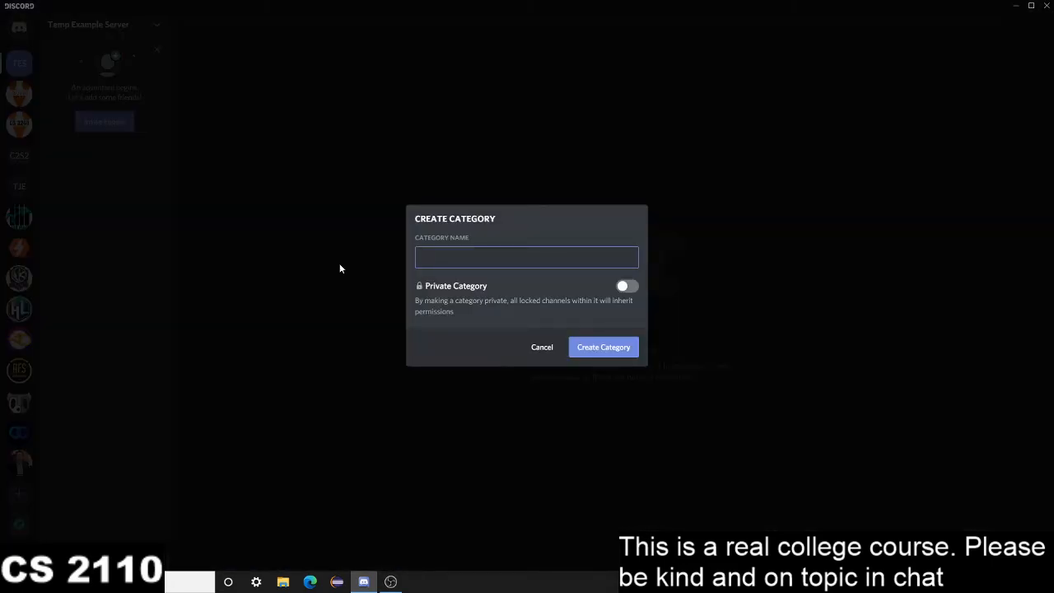
pyautogui.write('Inform')
pyautogui.press('BackSpace')
pyautogui.press('BackSpace')
pyautogui.press('BackSpace')
pyautogui.press('BackSpace')
pyautogui.press('BackSpace')
pyautogui.press('BackSpace')
pyautogui.write('Office Hours')
pyautogui.click(630, 352)
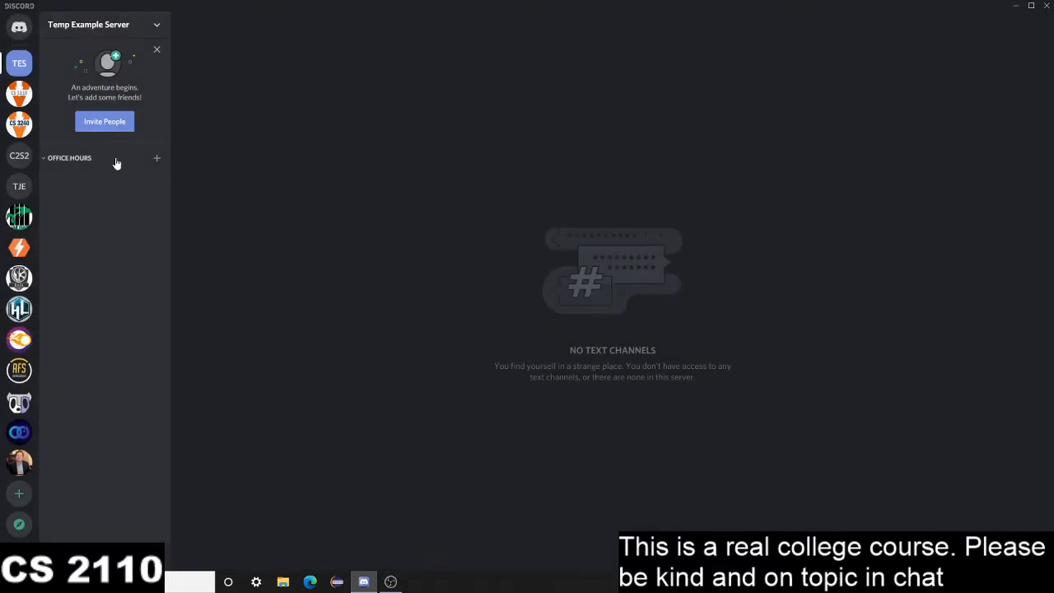
# Create a non-private text channel named schedule in the Office Hours category
pyautogui.click(156, 157)
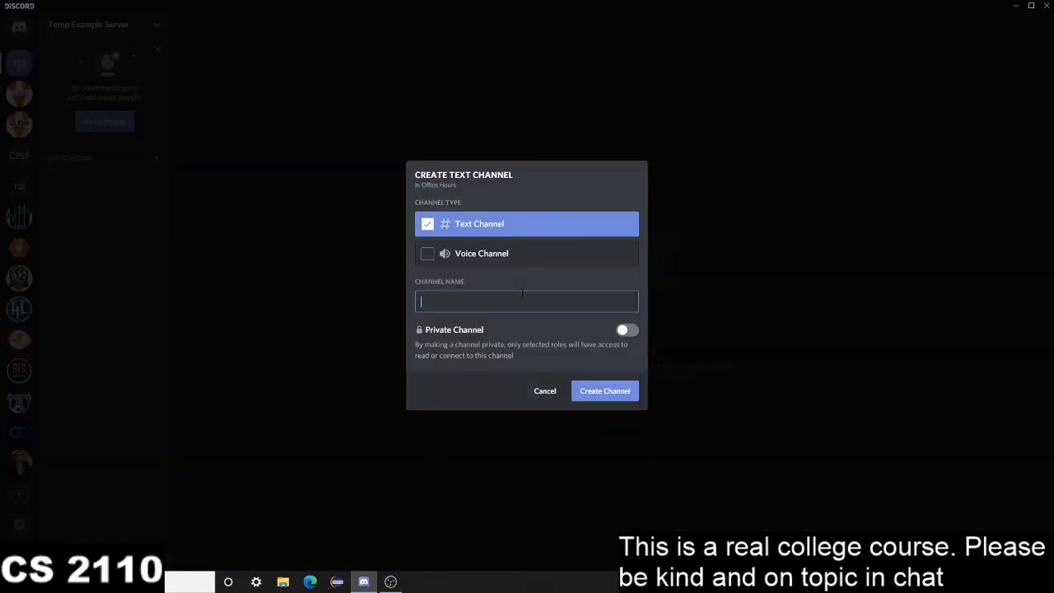
pyautogui.write('schedule')
pyautogui.click(625, 392)
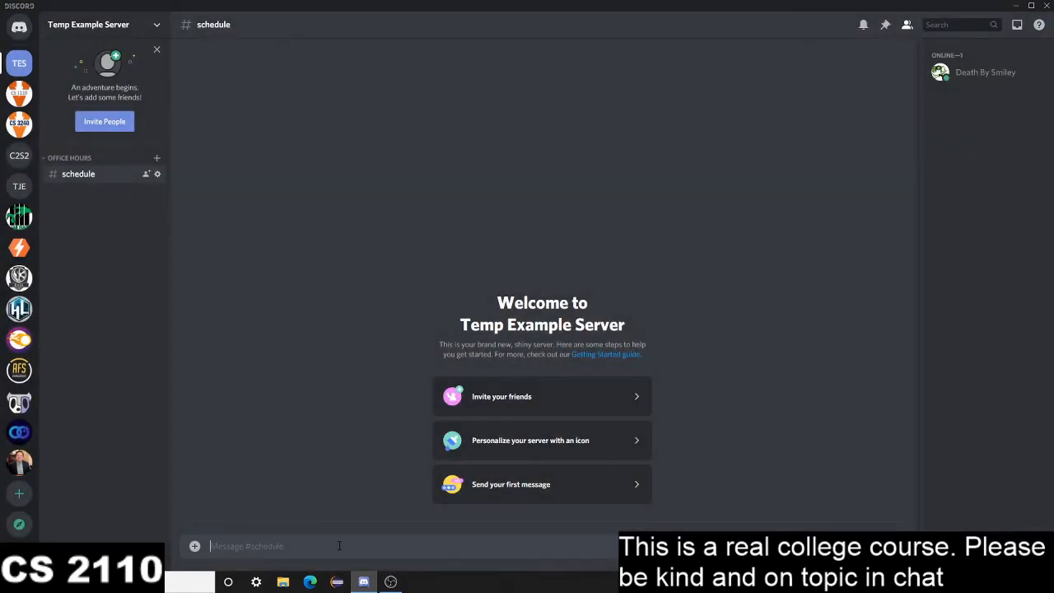
# Post a message reading "Office Hours Schedule:", a blank line, "Monday: 3-6p.m. ET" and "Tuesday: 2-5 p.m. ET" in the schedule channel
pyautogui.write('Office Hours Schedule:')
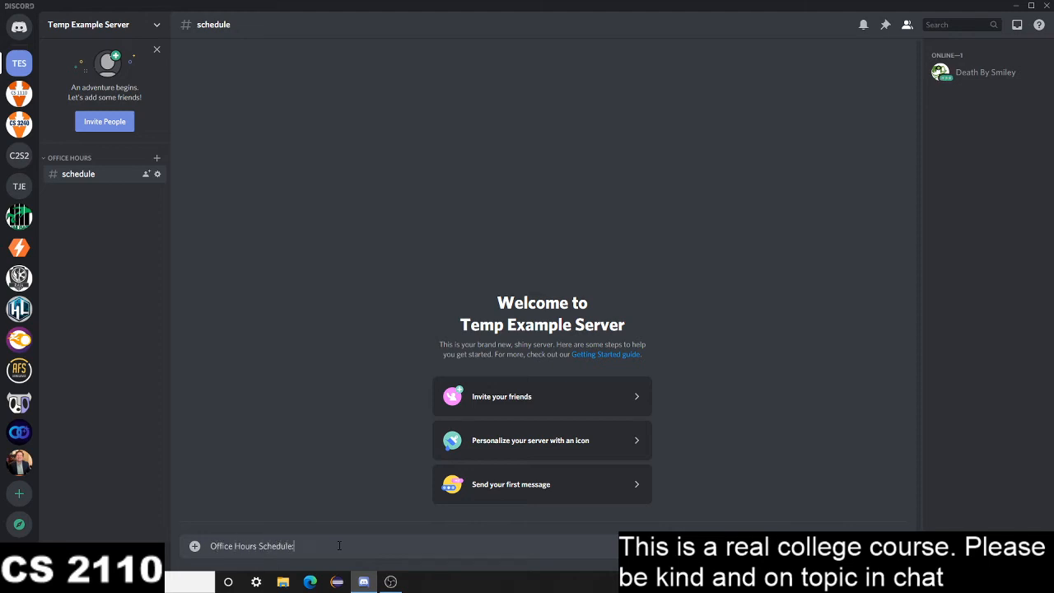
pyautogui.hotkey('shift', 'Return')
pyautogui.write('Monday:')
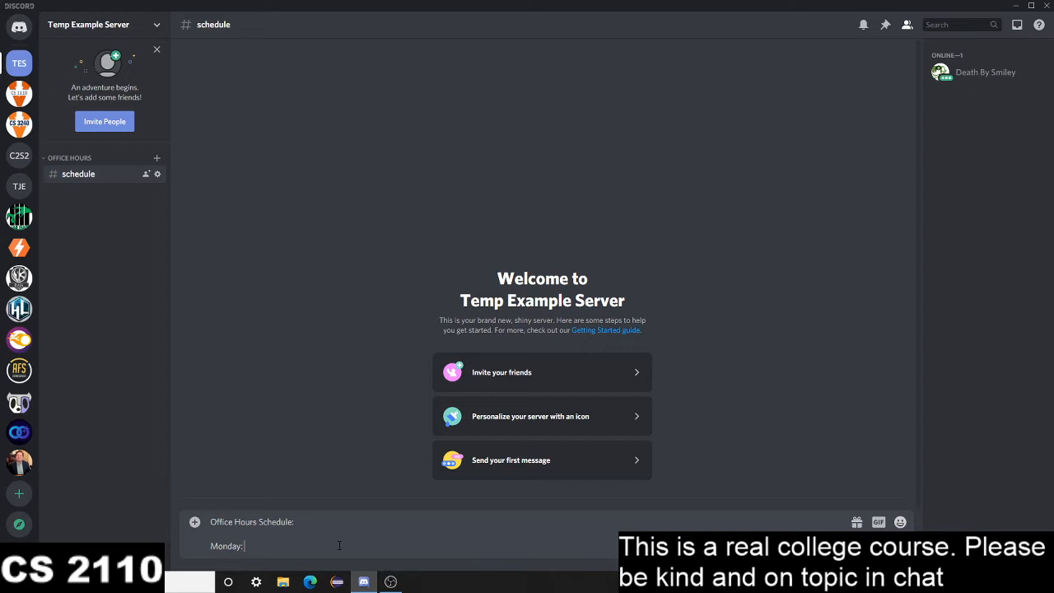
pyautogui.write(' 3-6p.m. ET')
pyautogui.hotkey('shift', 'Return')
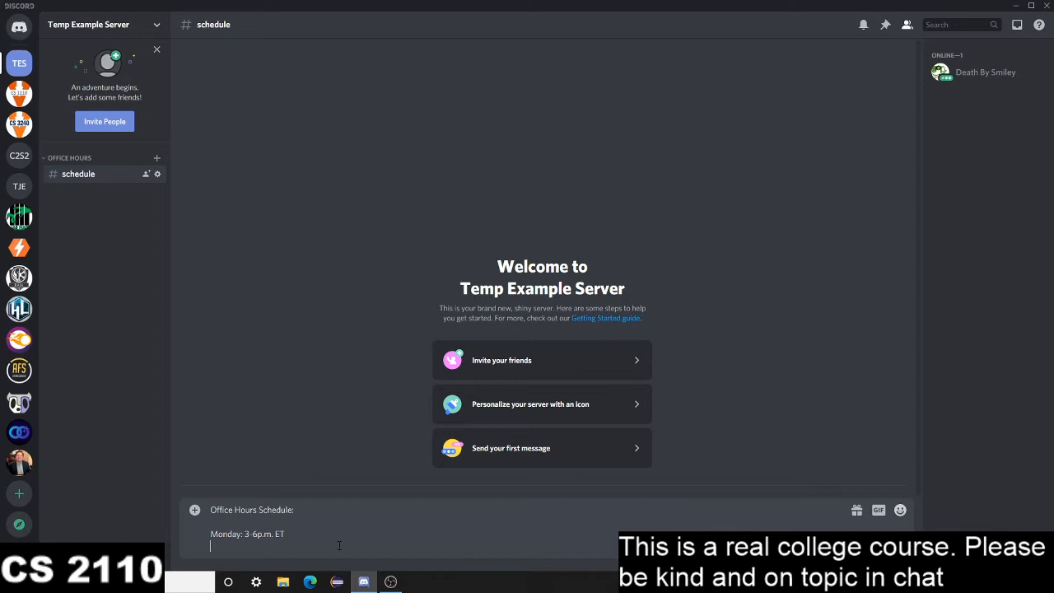
pyautogui.write('Tuesday: 2-5 p.m. ET')
pyautogui.press('Return')
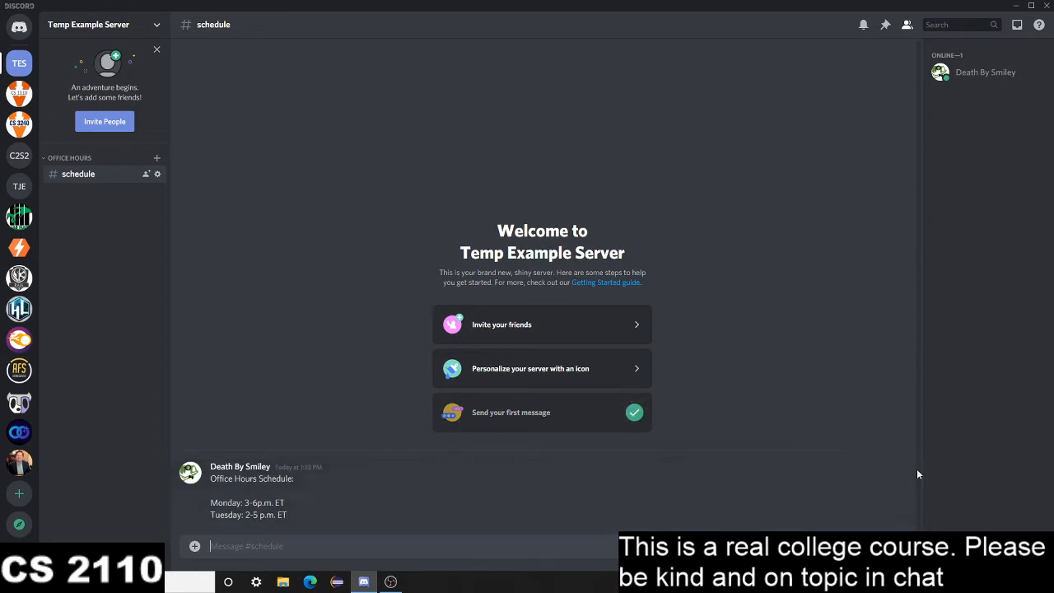
# Pin the office hours schedule message to the schedule channel
pyautogui.click(898, 461)
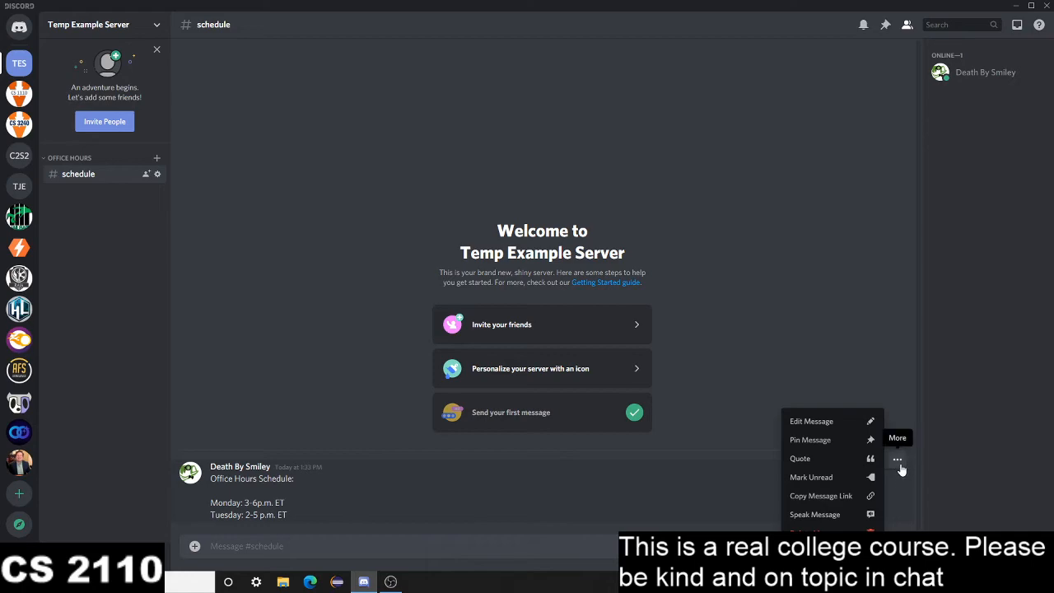
pyautogui.click(823, 437)
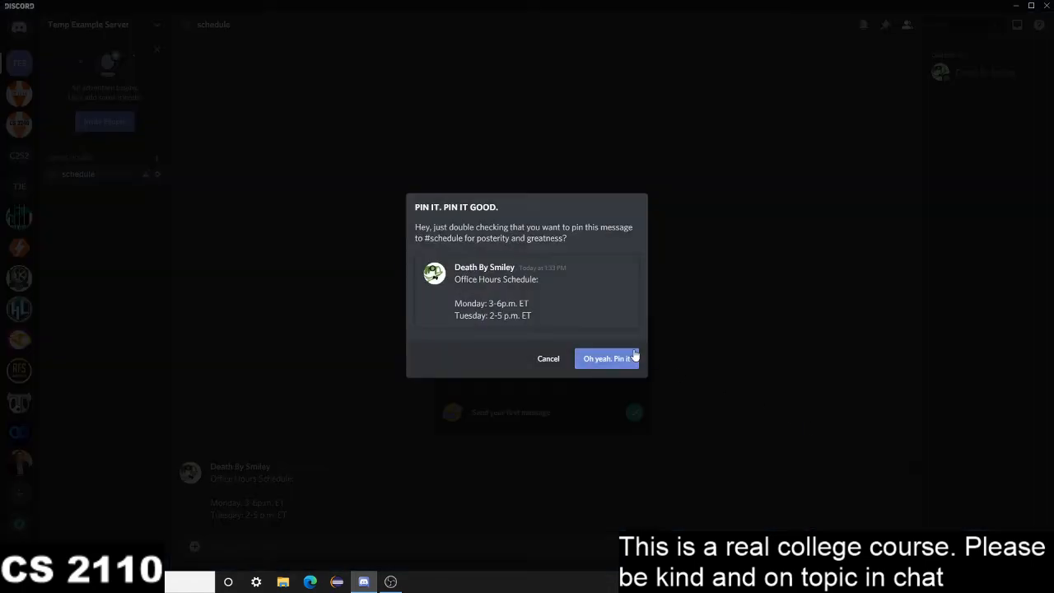
pyautogui.click(627, 356)
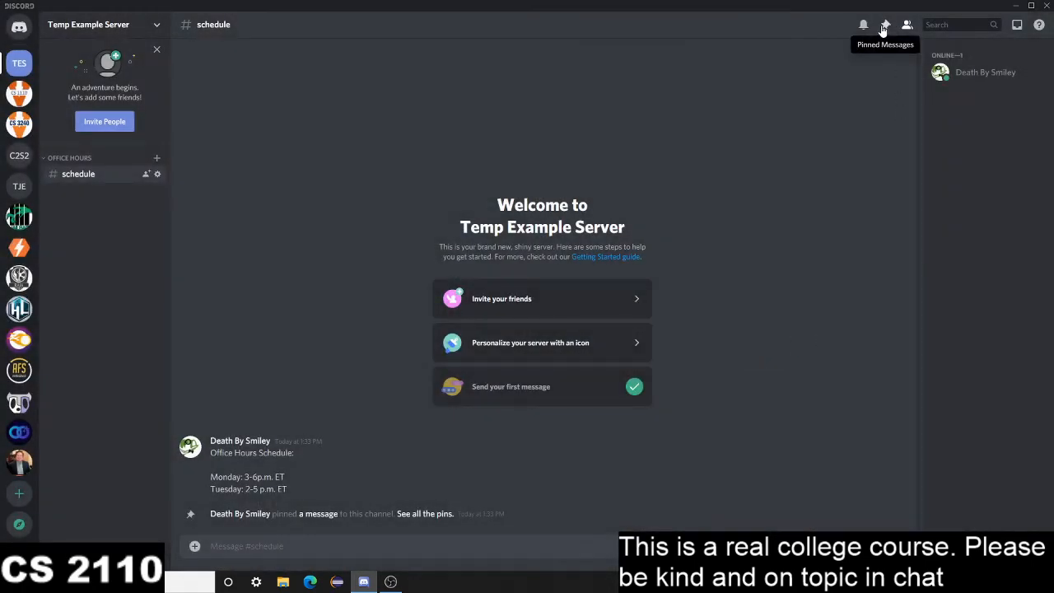
# View the schedule channel's pinned messages, keeping the message pinned, and close the list
pyautogui.click(884, 27)
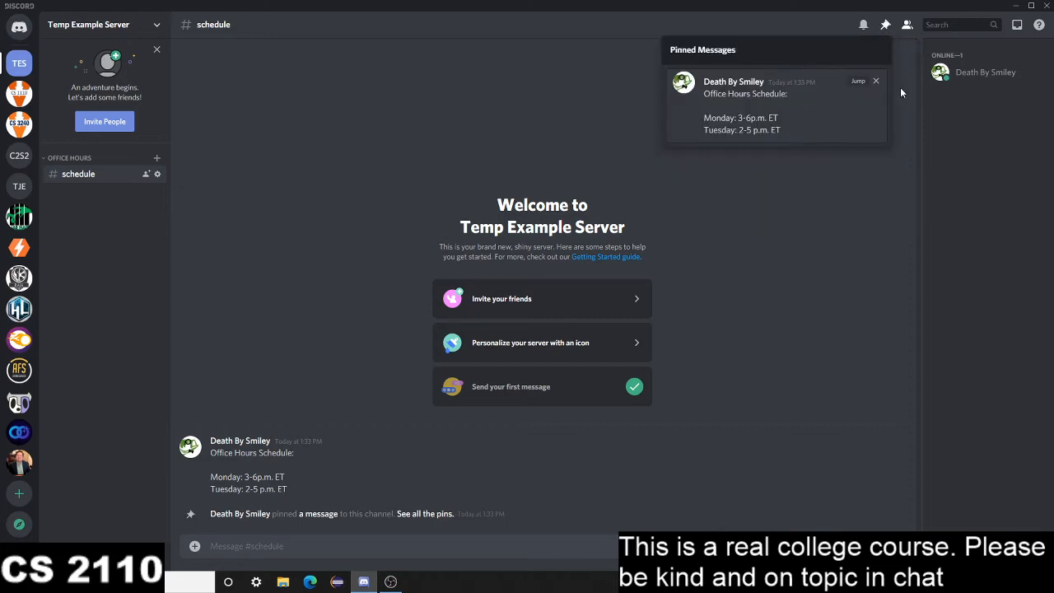
pyautogui.click(876, 82)
pyautogui.click(575, 378)
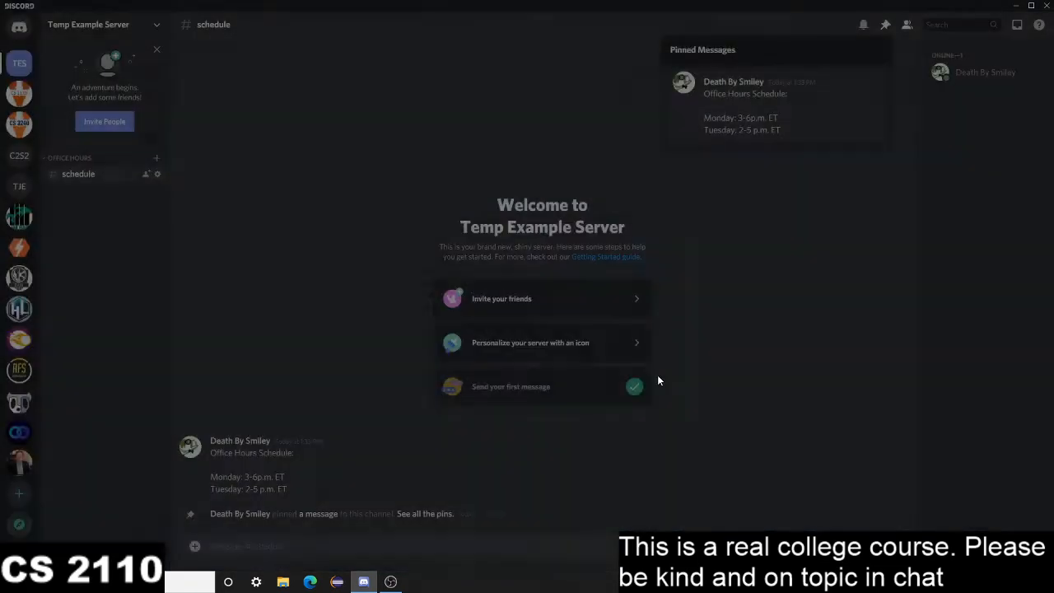
pyautogui.click(790, 410)
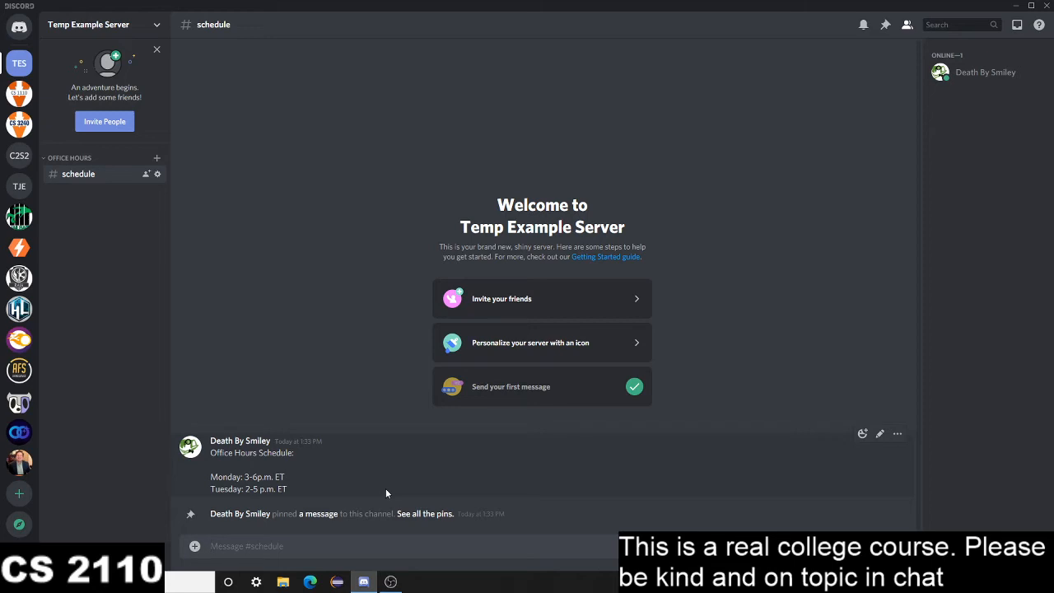
pyautogui.click(157, 176)
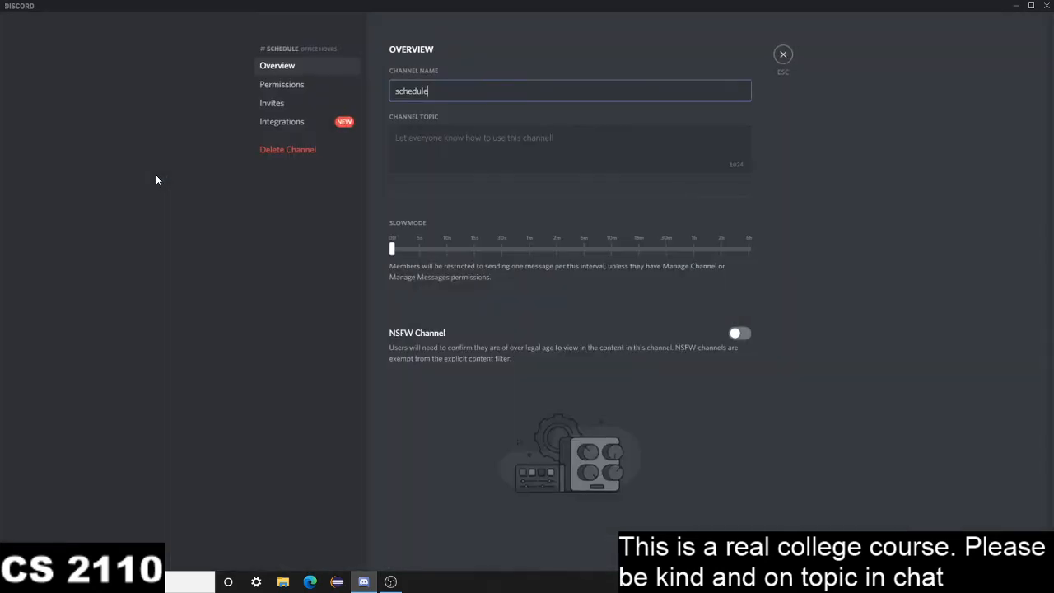
pyautogui.click(296, 89)
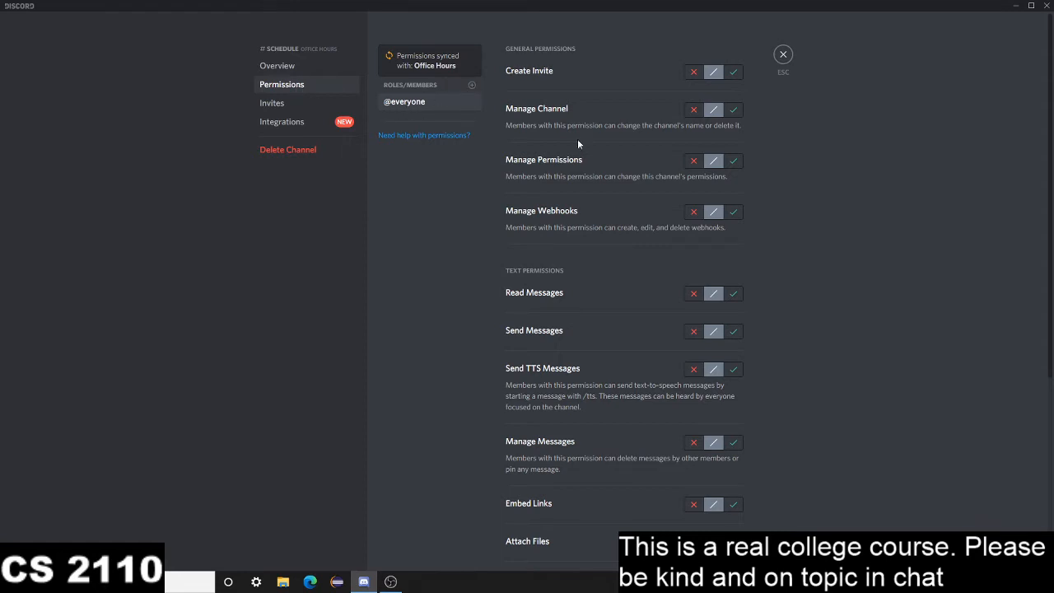
pyautogui.click(693, 332)
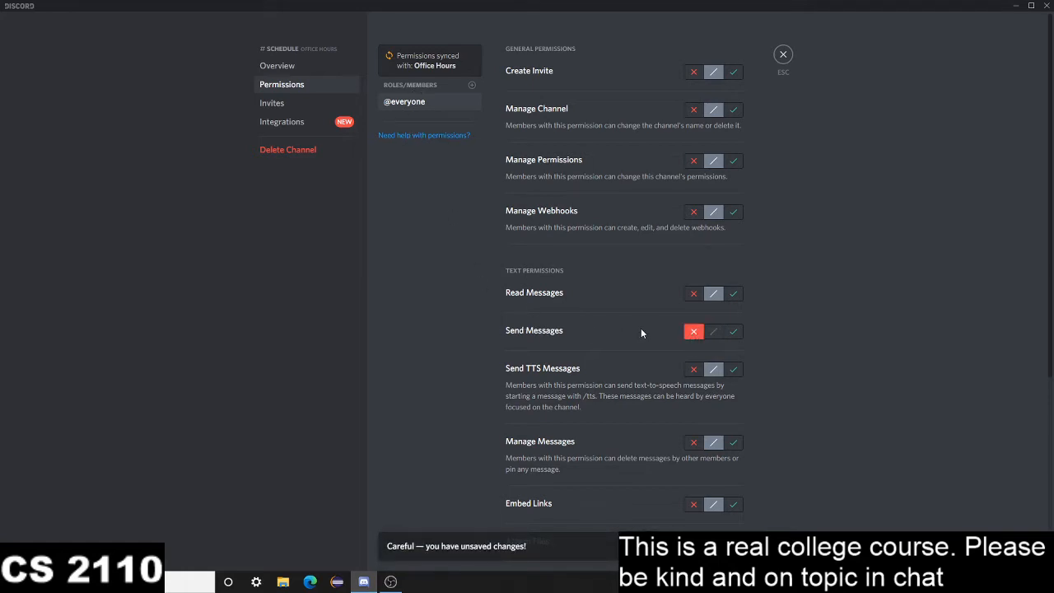
pyautogui.click(724, 546)
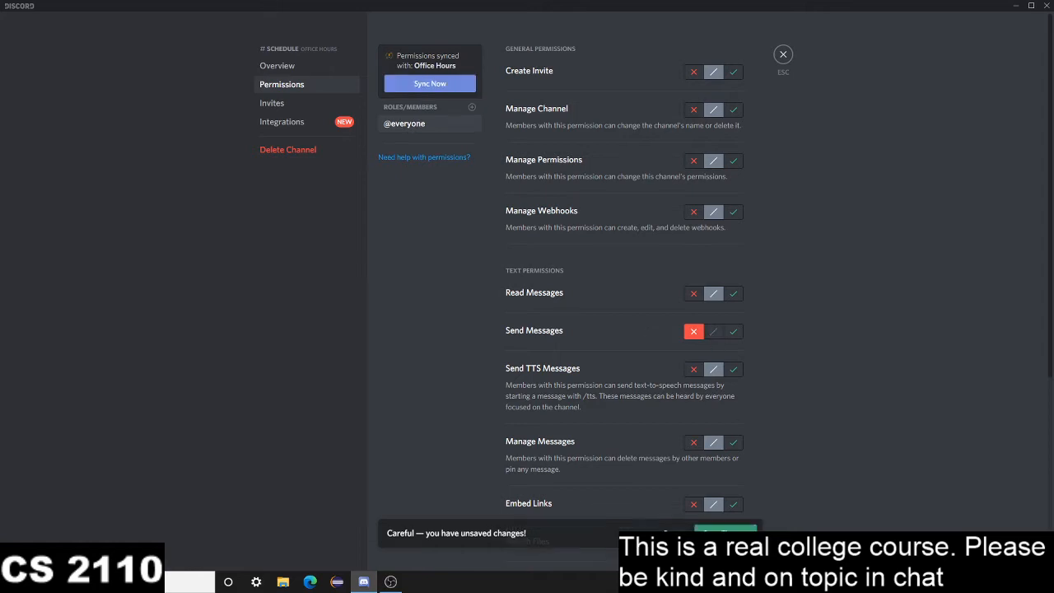
# Add the Professor role to the schedule channel's permissions, allow it to Send Messages and save
pyautogui.click(474, 108)
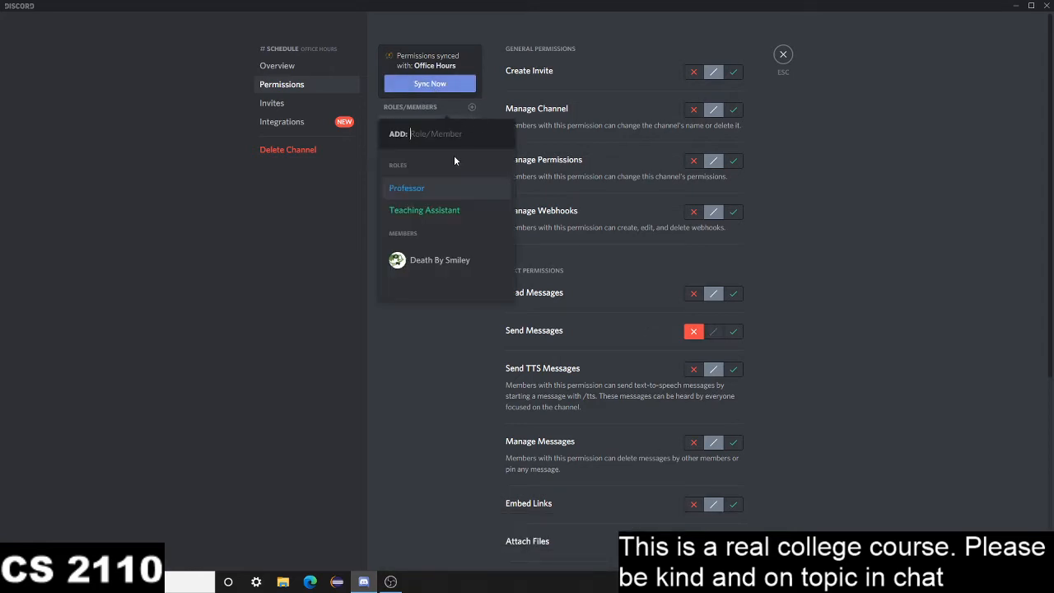
pyautogui.click(424, 187)
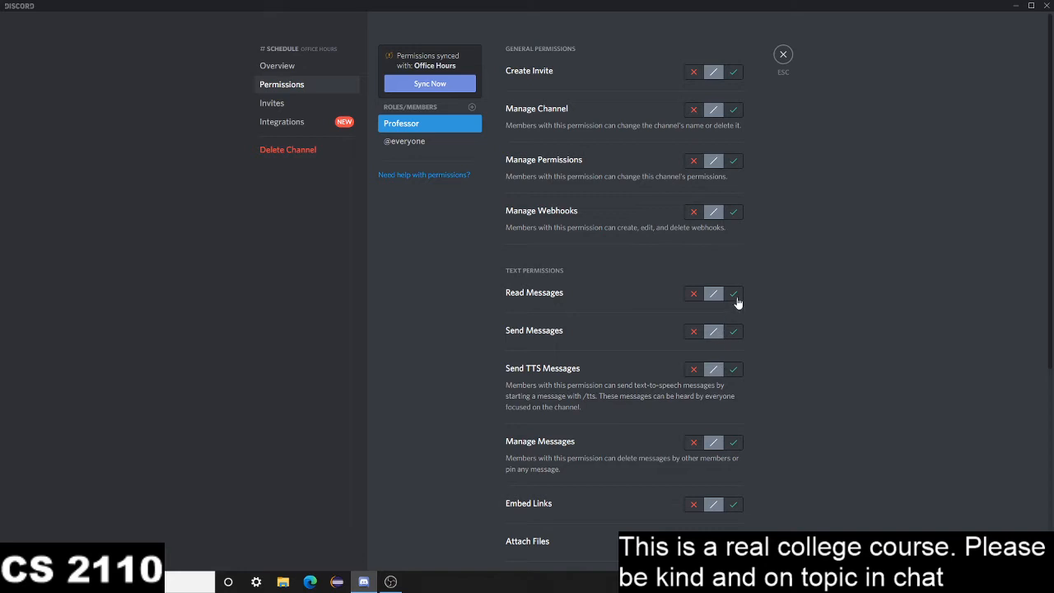
pyautogui.click(733, 331)
pyautogui.click(725, 546)
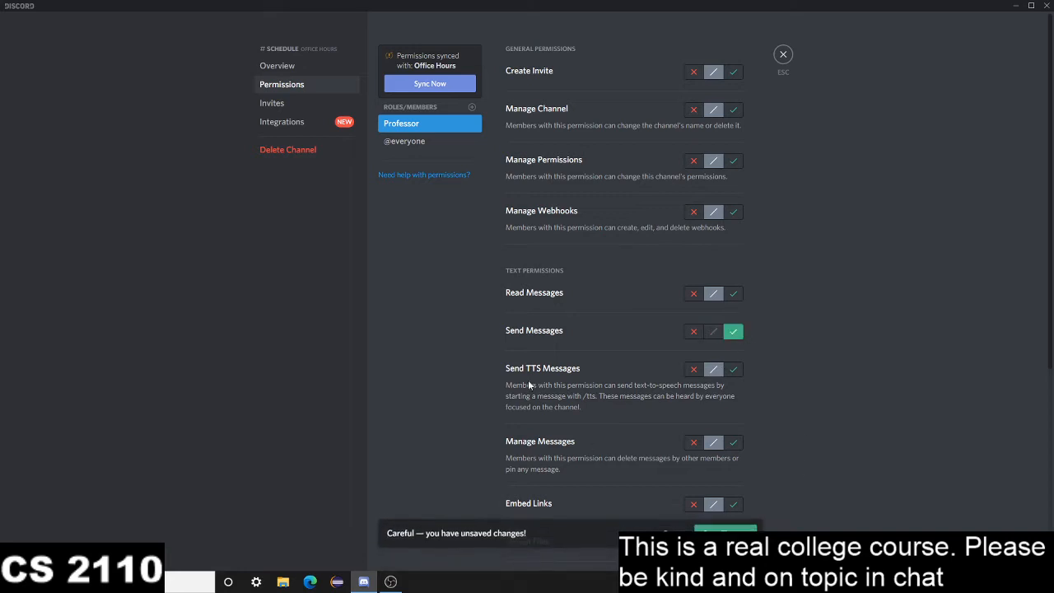
pyautogui.click(472, 110)
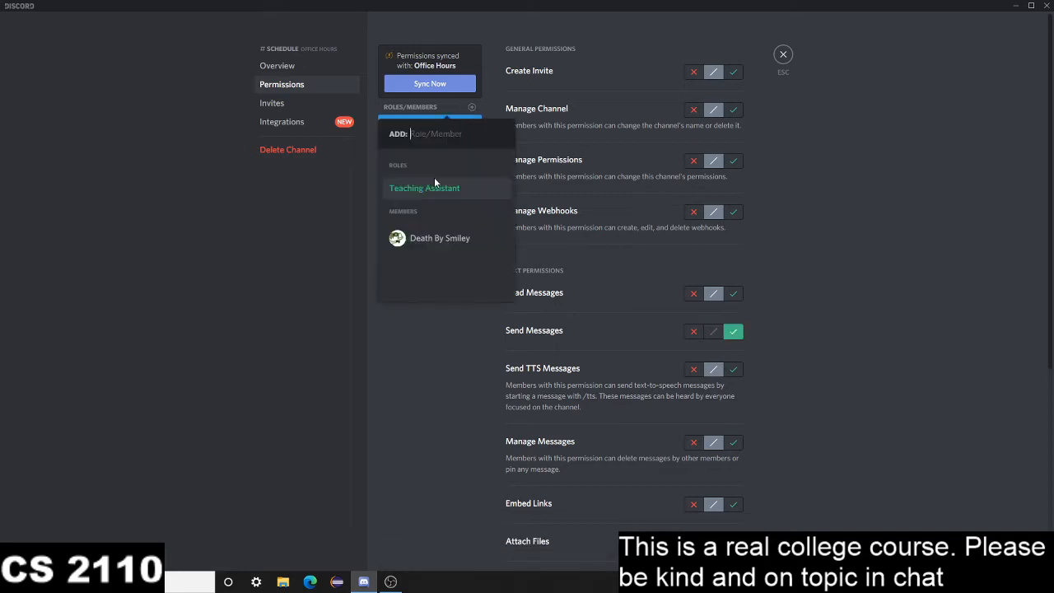
pyautogui.click(435, 185)
pyautogui.click(732, 333)
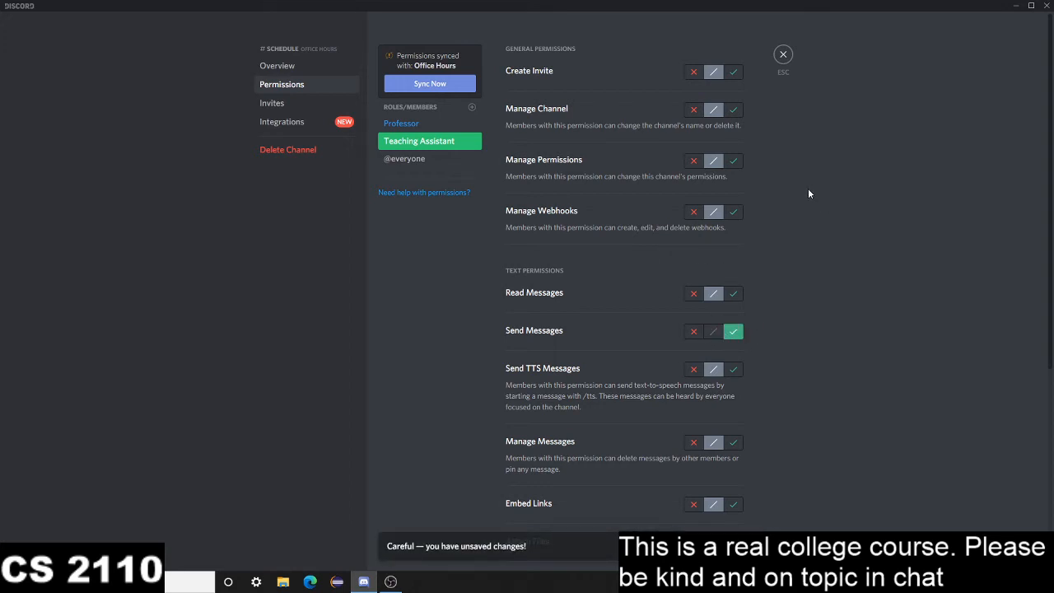
pyautogui.click(414, 162)
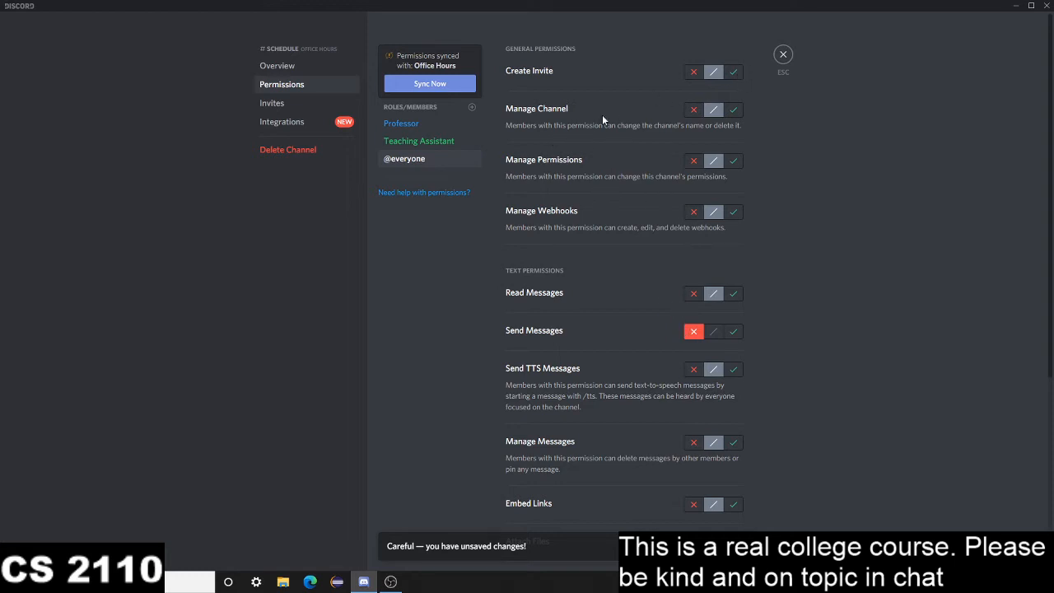
pyautogui.click(784, 55)
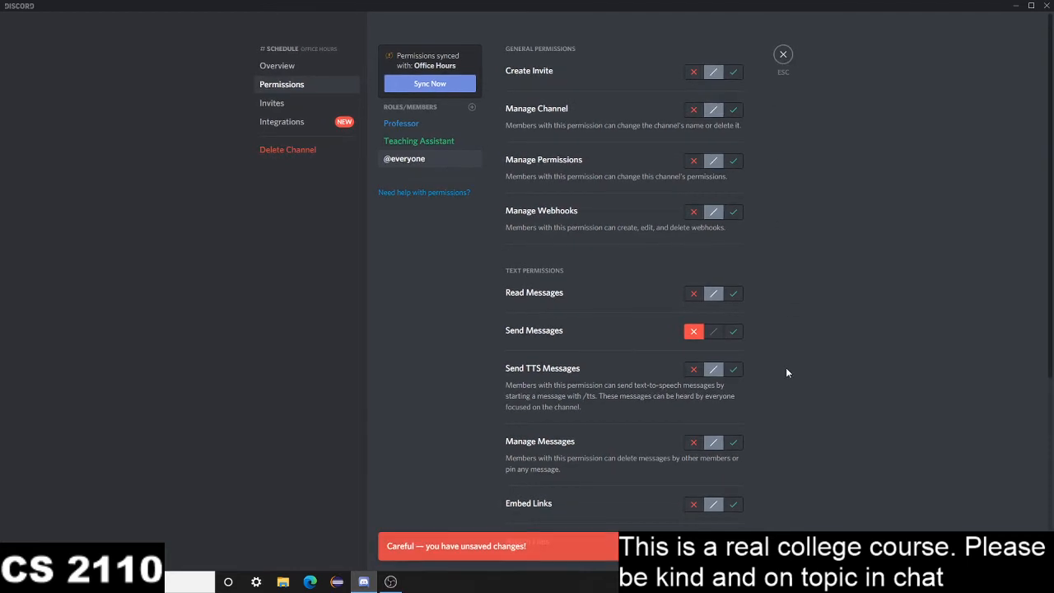
pyautogui.click(783, 55)
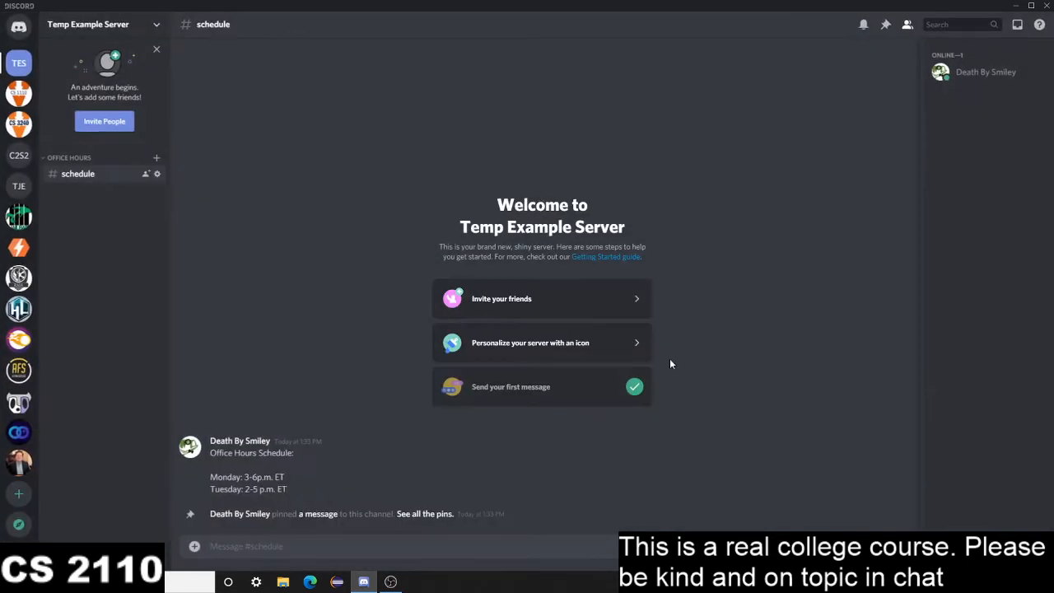
# Create a non-private text channel named office-hours-queue in the Office Hours category and open it
pyautogui.rightClick(100, 159)
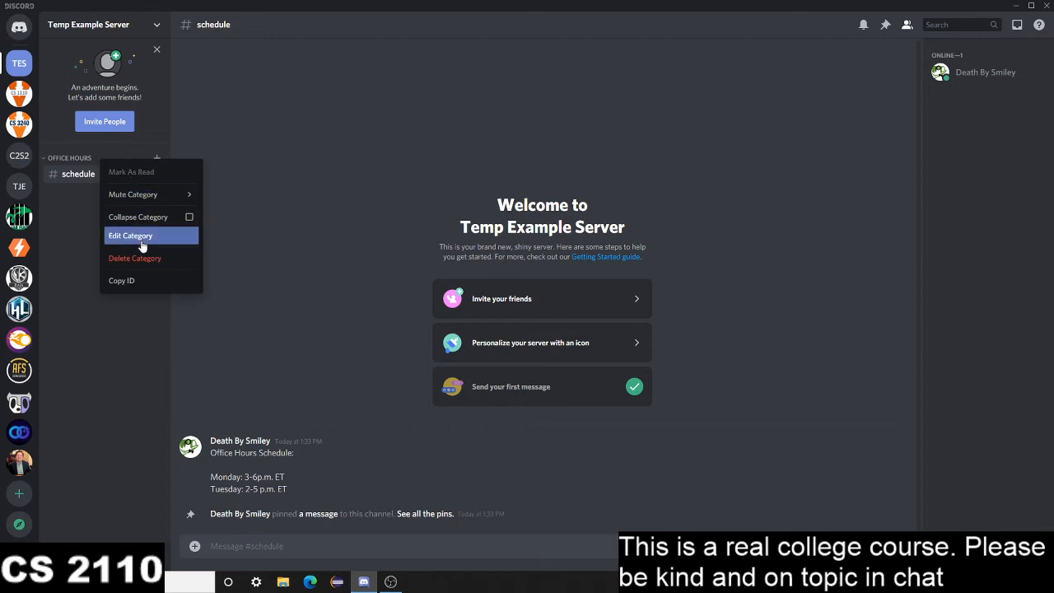
pyautogui.click(357, 233)
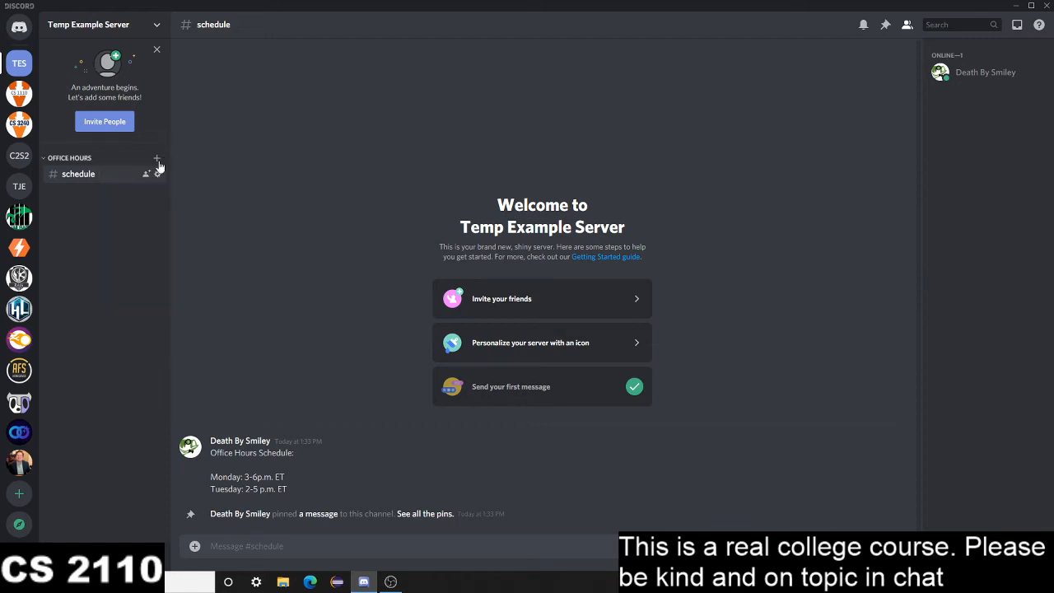
pyautogui.click(157, 160)
pyautogui.write('off')
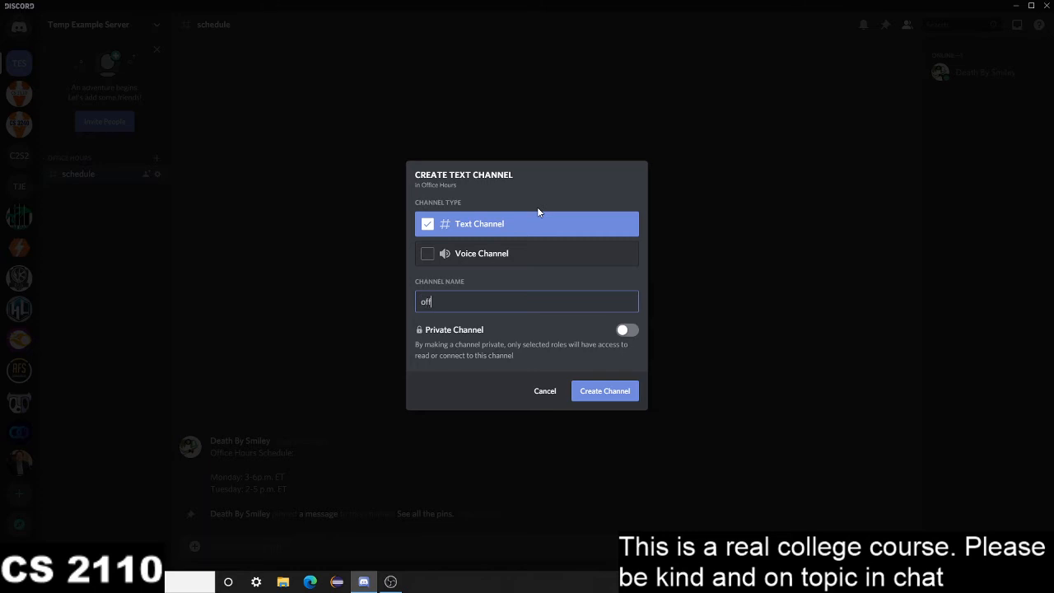
pyautogui.write('ice-hours-queue')
pyautogui.press('Return')
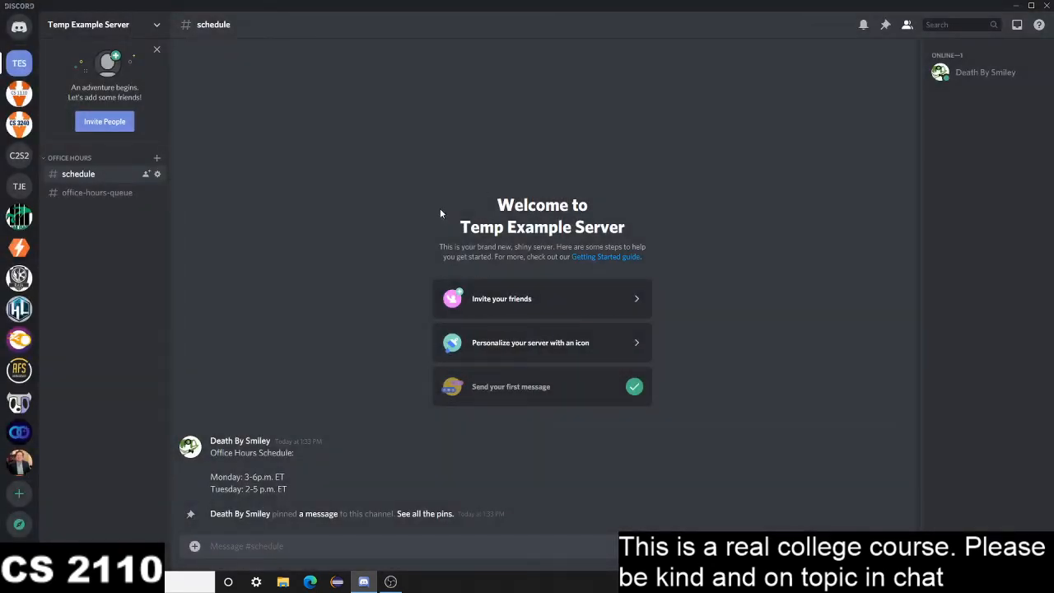
pyautogui.click(97, 193)
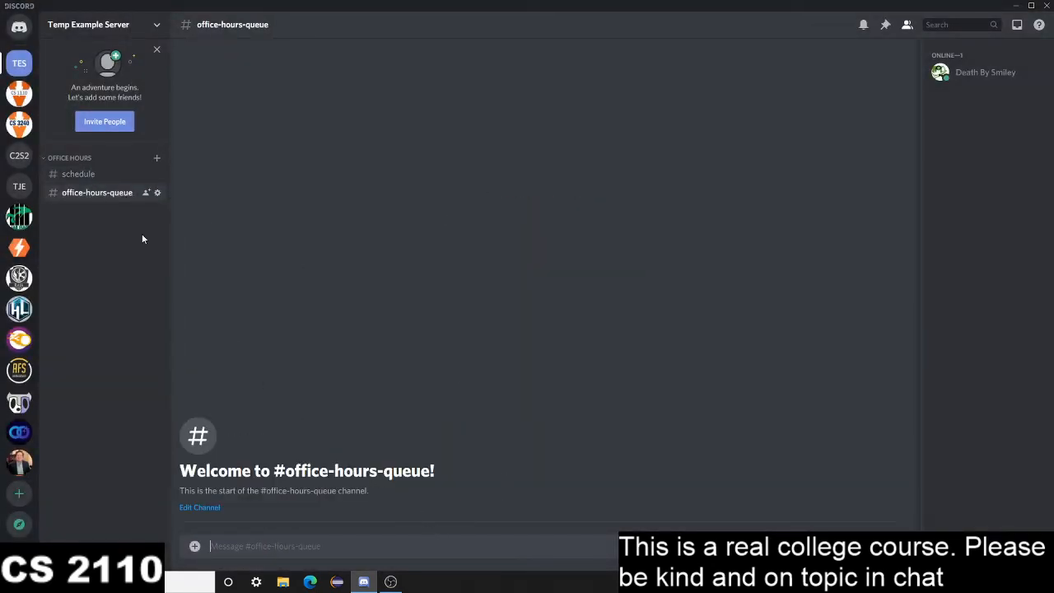
# Examine the office_hours_queue channel in the CS 2110 Summer 2020 server as an example, then return to Temp Example Server
pyautogui.click(19, 155)
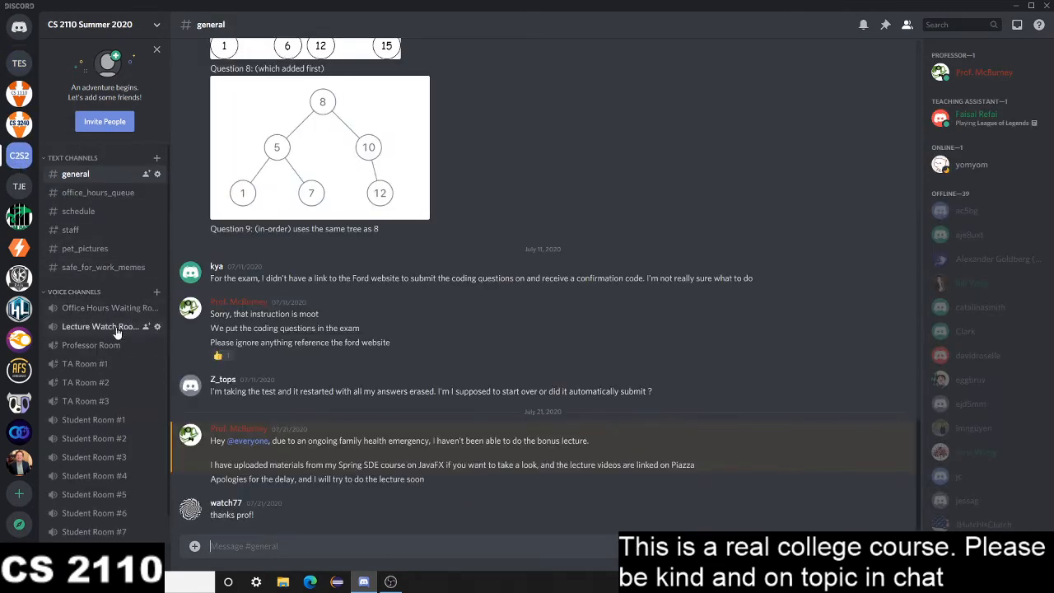
pyautogui.click(97, 192)
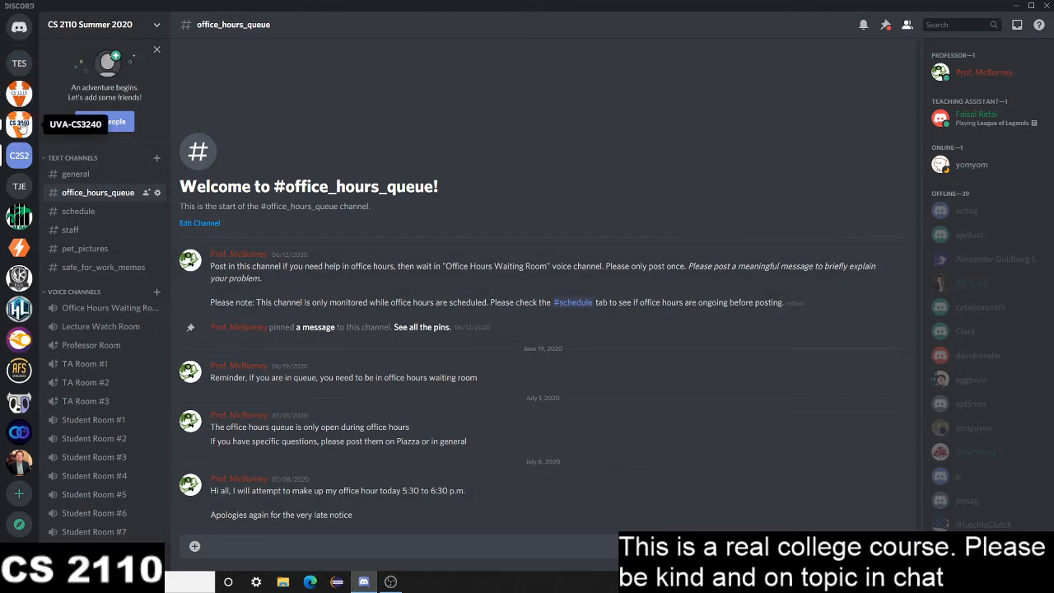
pyautogui.click(19, 63)
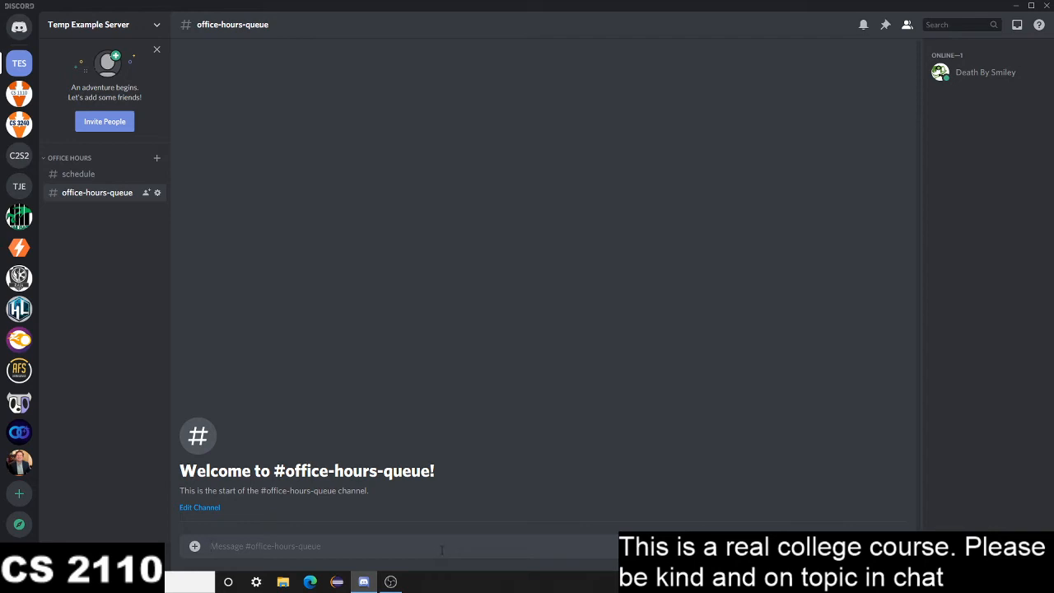
# Begin the queue instructions message with "Please post here if you need help. TAs will help students in the order of their posting."
pyautogui.write('Please post here if you need help. TA')
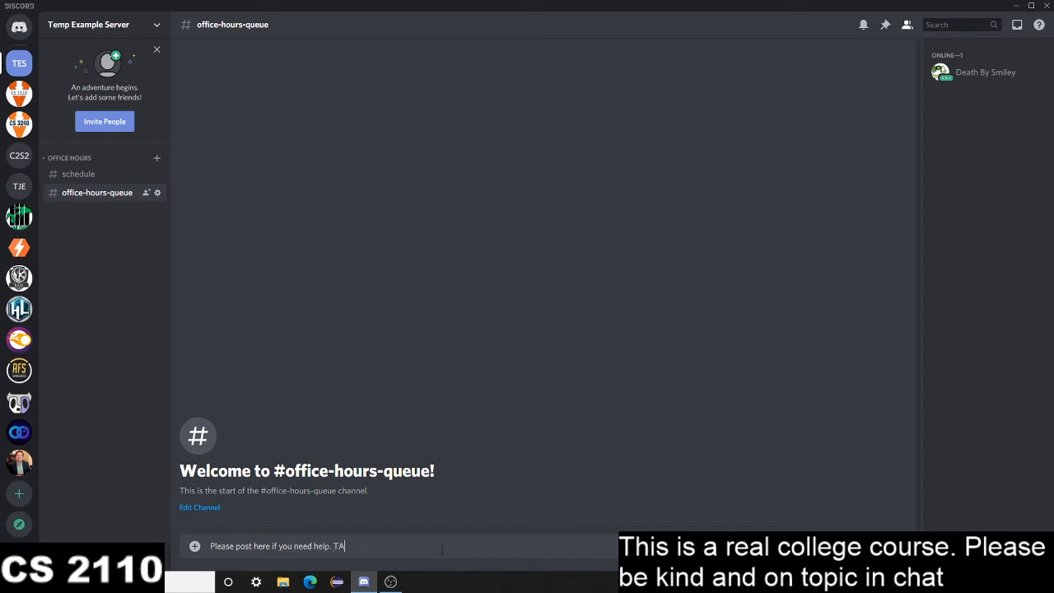
pyautogui.write('s will help students in the order of their posting.')
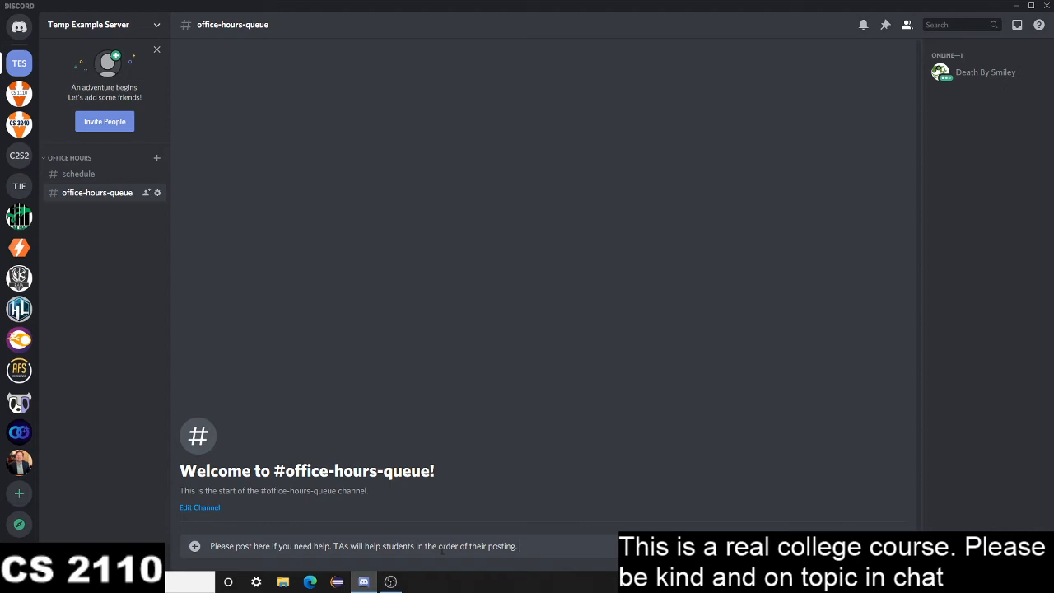
# Add "Please describe your problem in some detail when you post to help us more quickly help you." and send the message
pyautogui.write('Please descr')
pyautogui.write('ibe your prob')
pyautogui.write('le')
pyautogui.write('help you.')
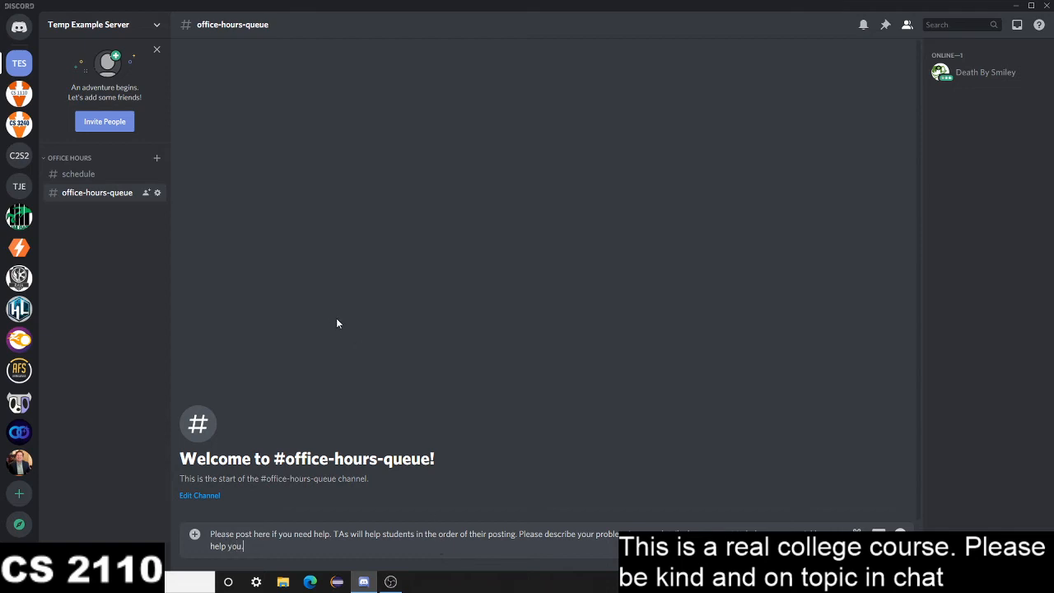
pyautogui.press('Return')
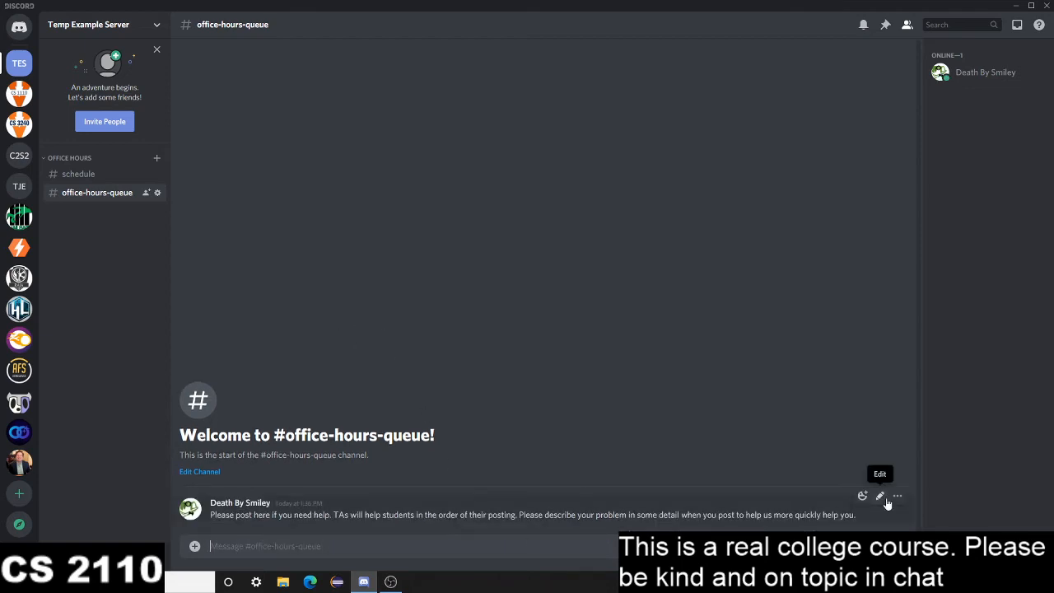
# Pin the queue instructions message to the office-hours-queue channel and confirm
pyautogui.click(898, 496)
pyautogui.click(827, 443)
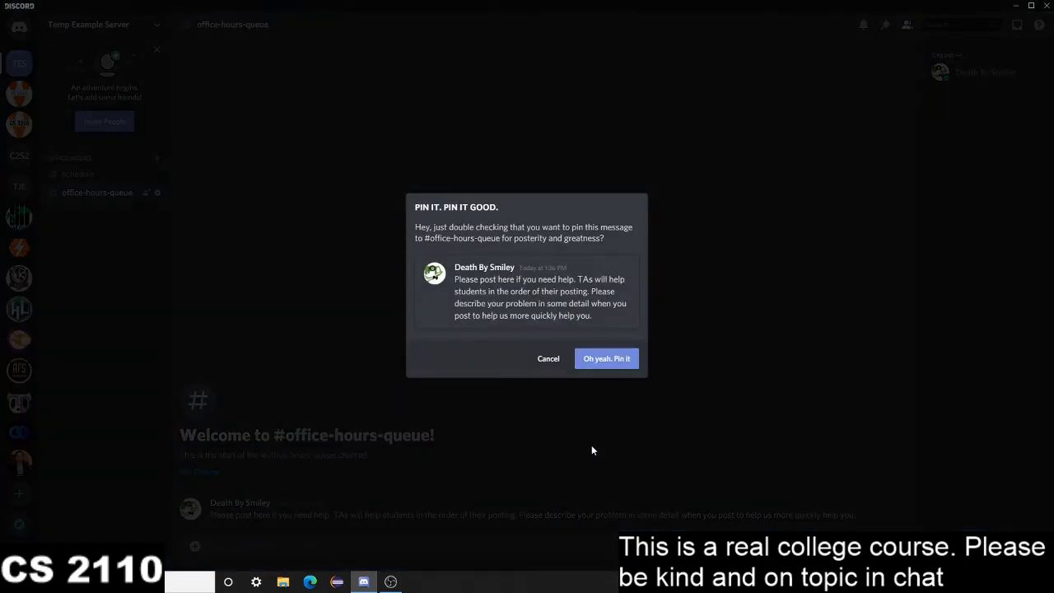
pyautogui.click(609, 363)
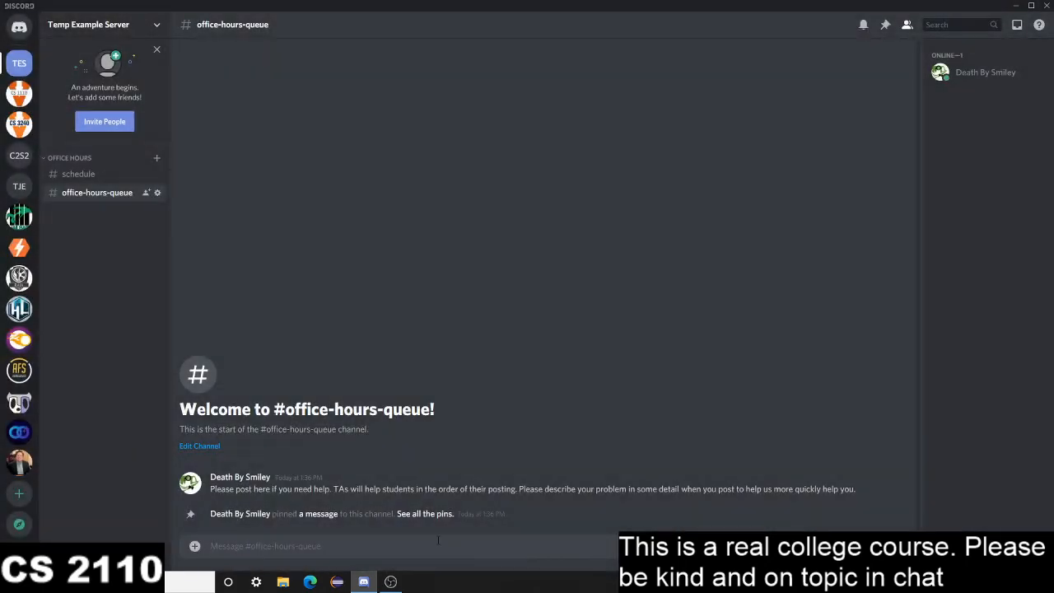
# Post a sample student request in office-hours-queue reading "Help: HW2 go bad. Me lost."
pyautogui.write('Help: HW2 go bad. Me lost.')
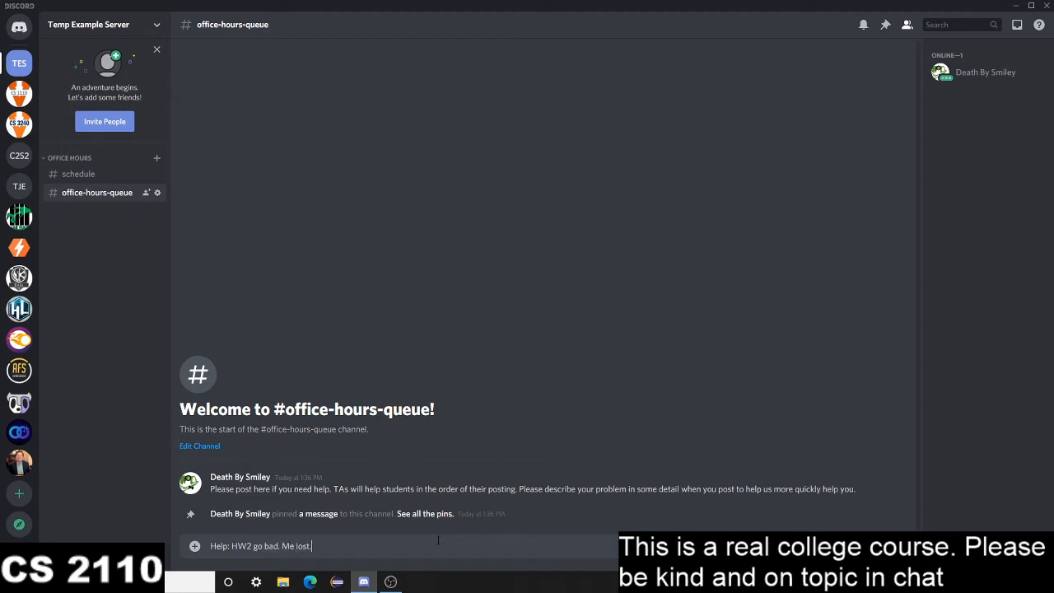
pyautogui.press('Return')
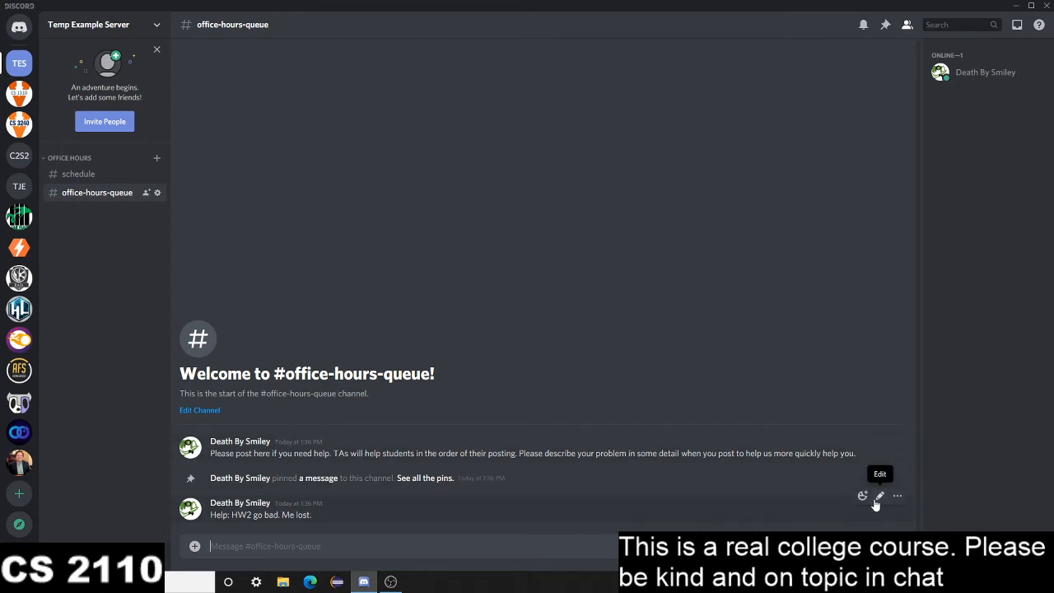
# React to the sample help request with the green check mark emoji and the red exclamation mark emoji
pyautogui.click(862, 497)
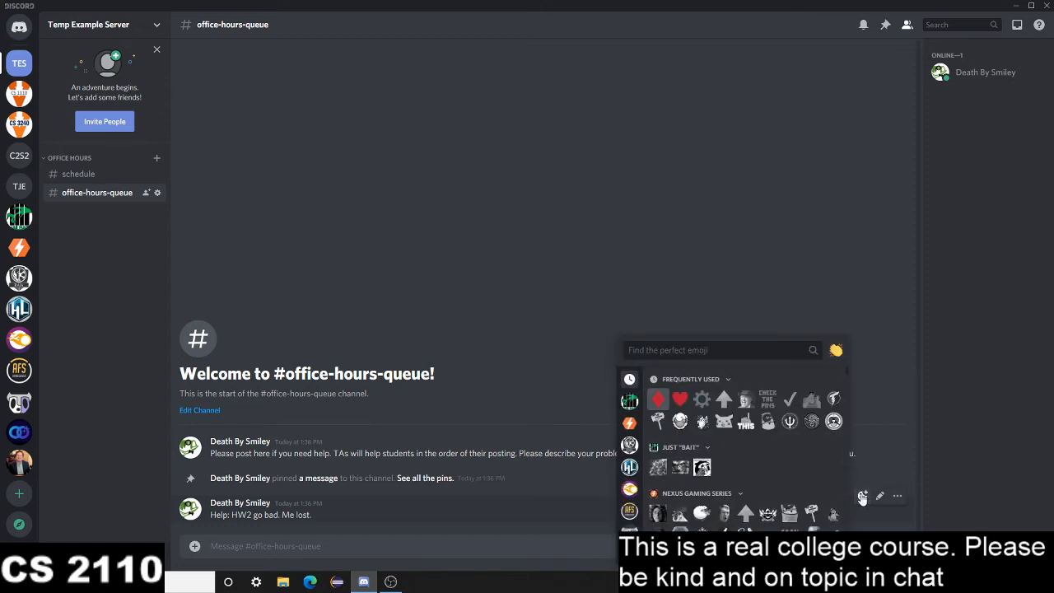
pyautogui.write('check')
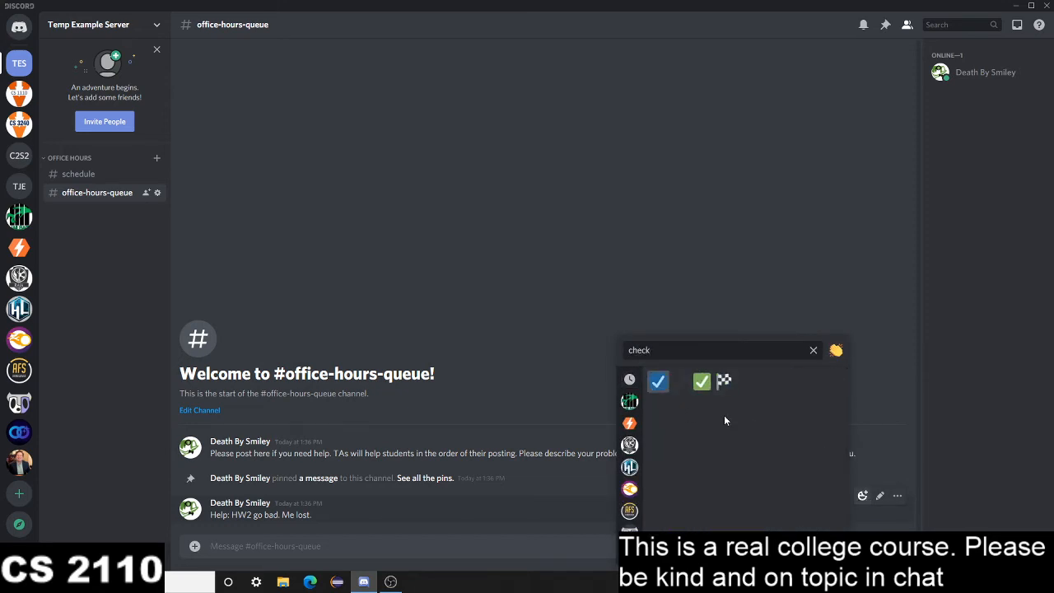
pyautogui.click(701, 381)
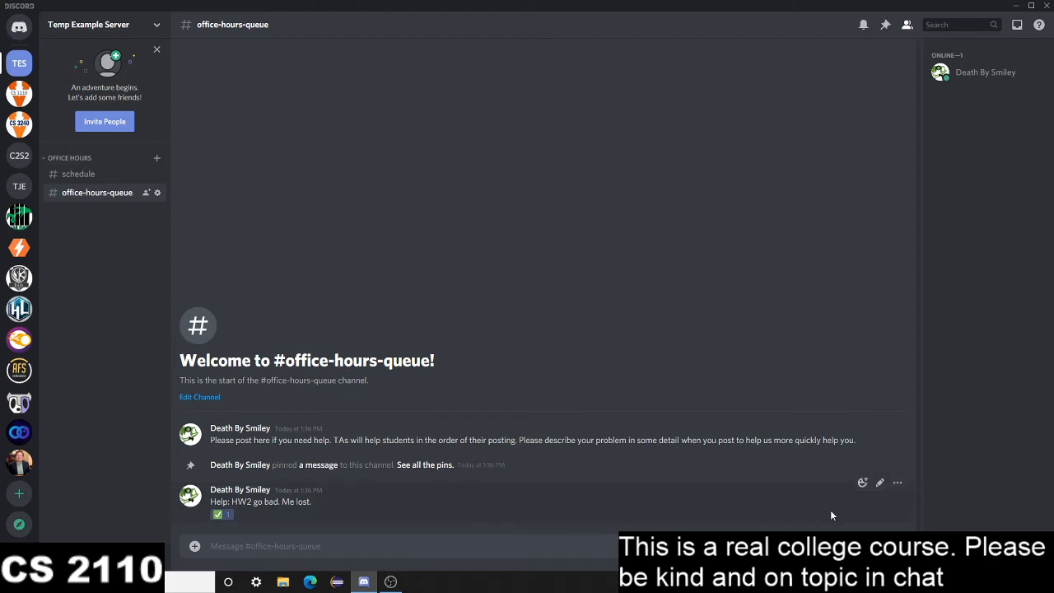
pyautogui.click(863, 482)
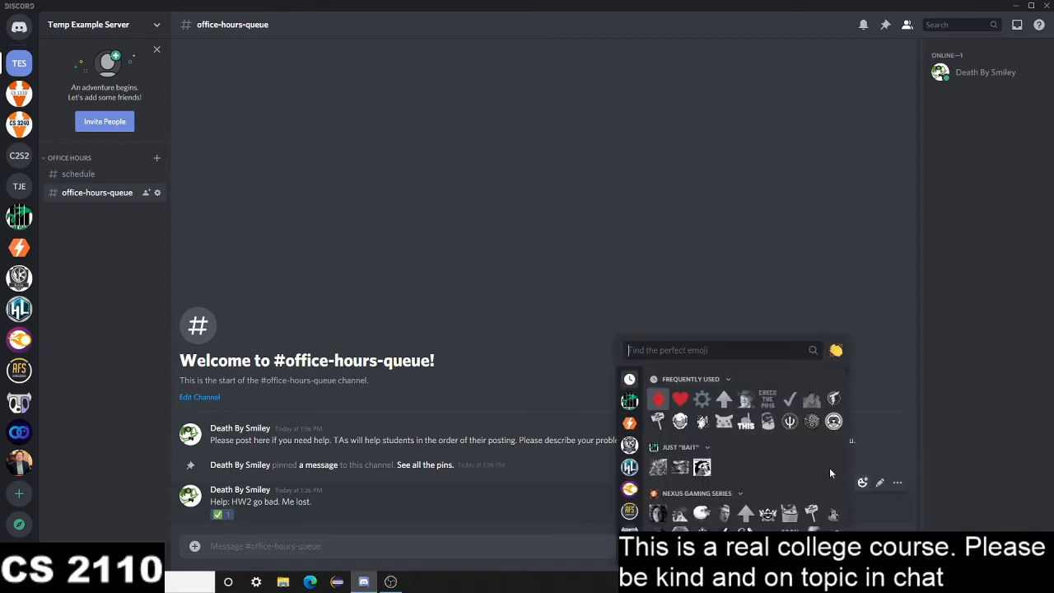
pyautogui.write(':')
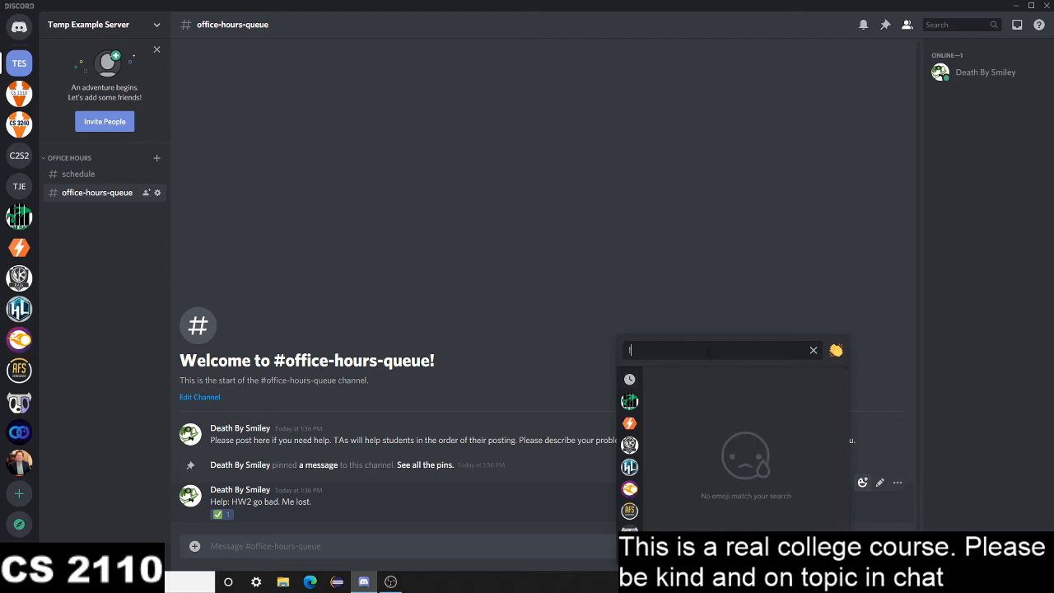
pyautogui.press('BackSpace')
pyautogui.write('ex')
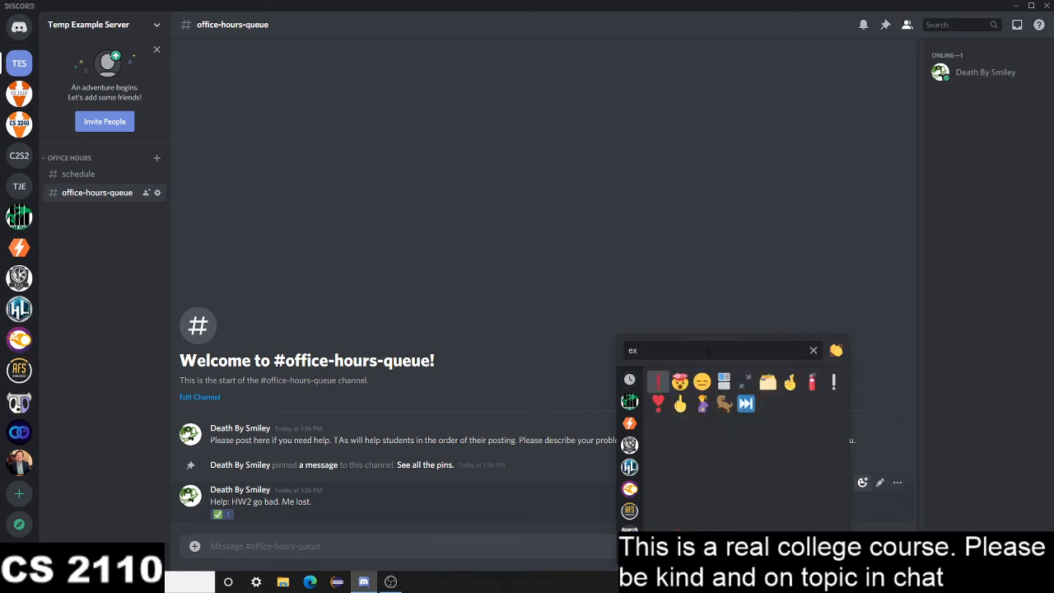
pyautogui.click(663, 382)
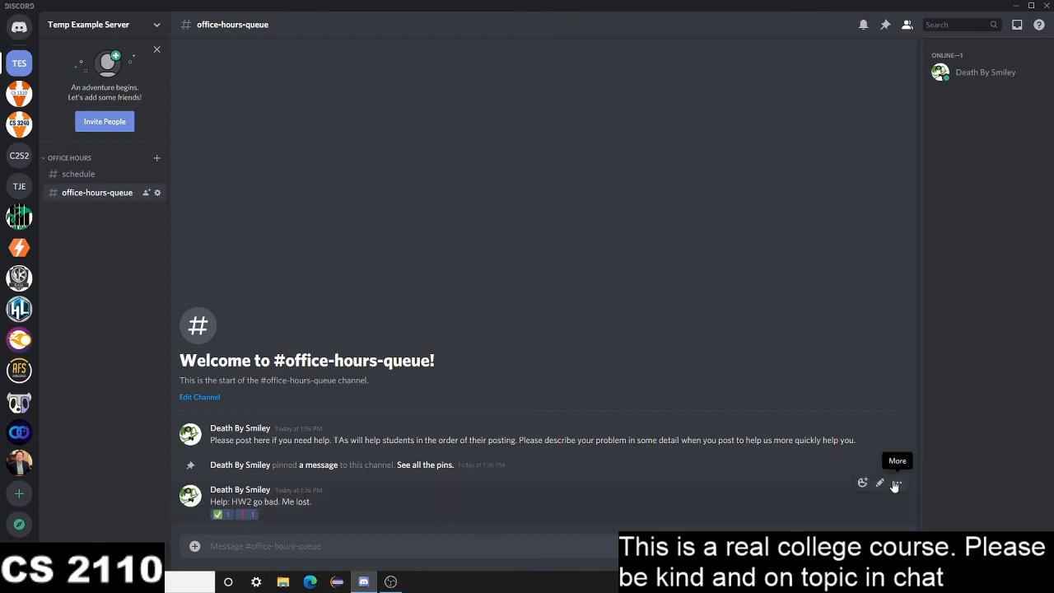
# Delete the sample help request from the office-hours-queue channel
pyautogui.click(896, 484)
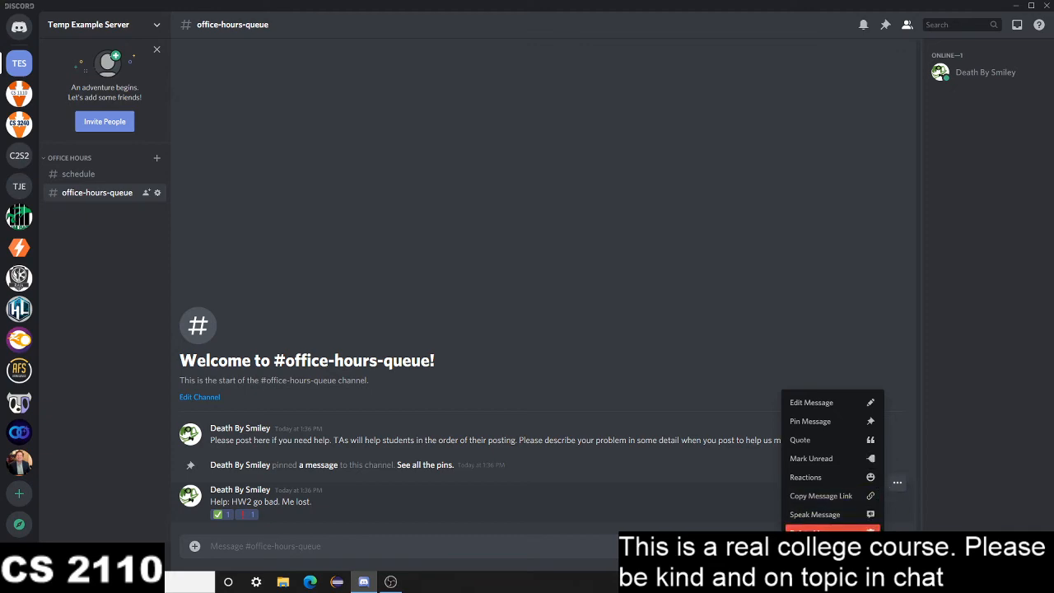
pyautogui.click(832, 532)
pyautogui.click(610, 342)
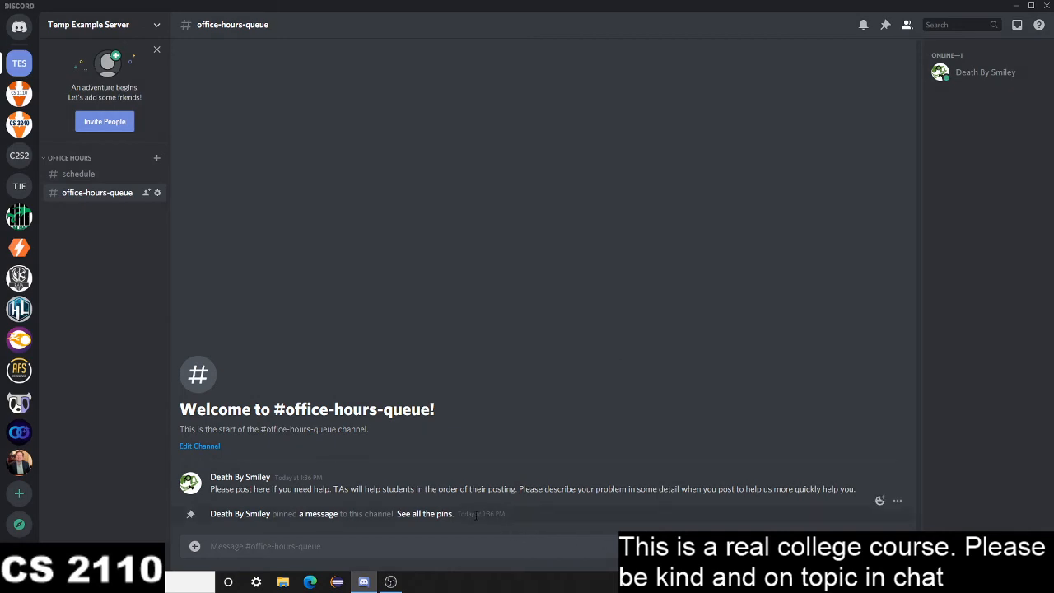
# Create a non-private voice channel named Office Hours Waiting Room in the Office Hours category and join it
pyautogui.click(157, 158)
pyautogui.click(480, 256)
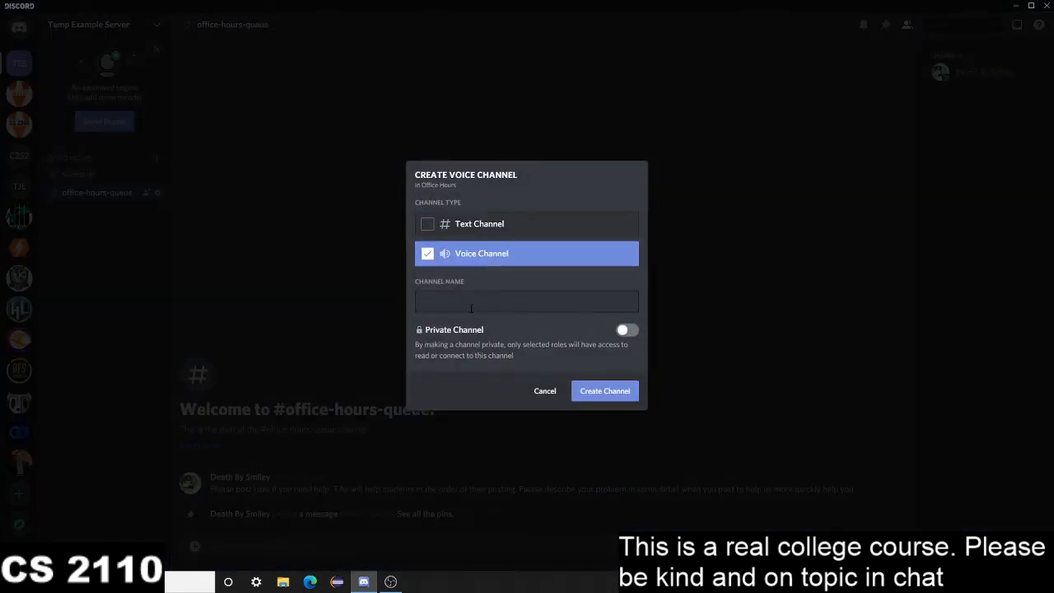
pyautogui.click(463, 302)
pyautogui.write('Office')
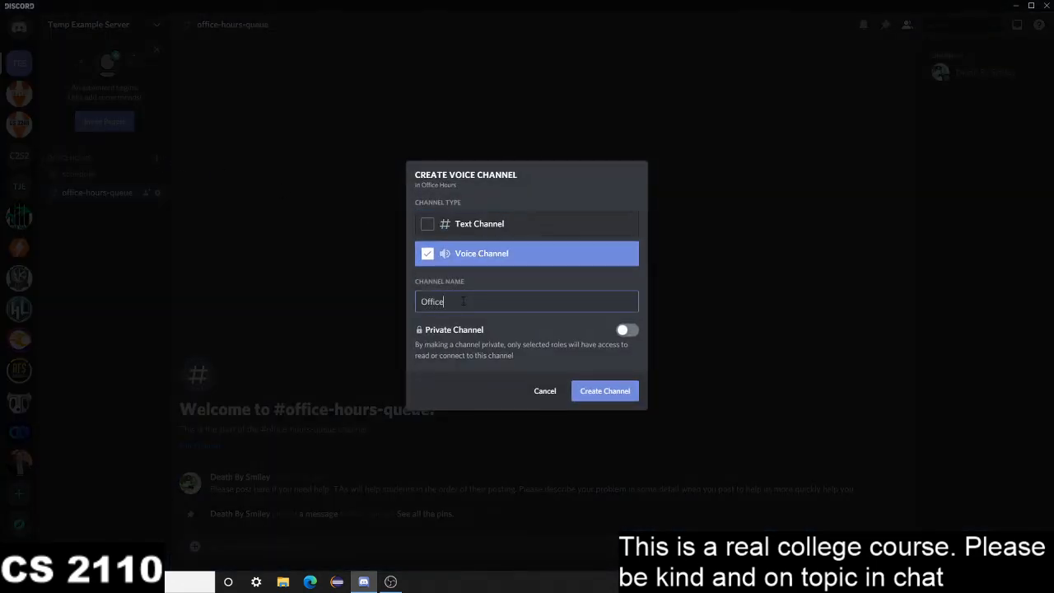
pyautogui.write(' H')
pyautogui.press('BackSpace')
pyautogui.write('Hours Waiting Room')
pyautogui.press('Return')
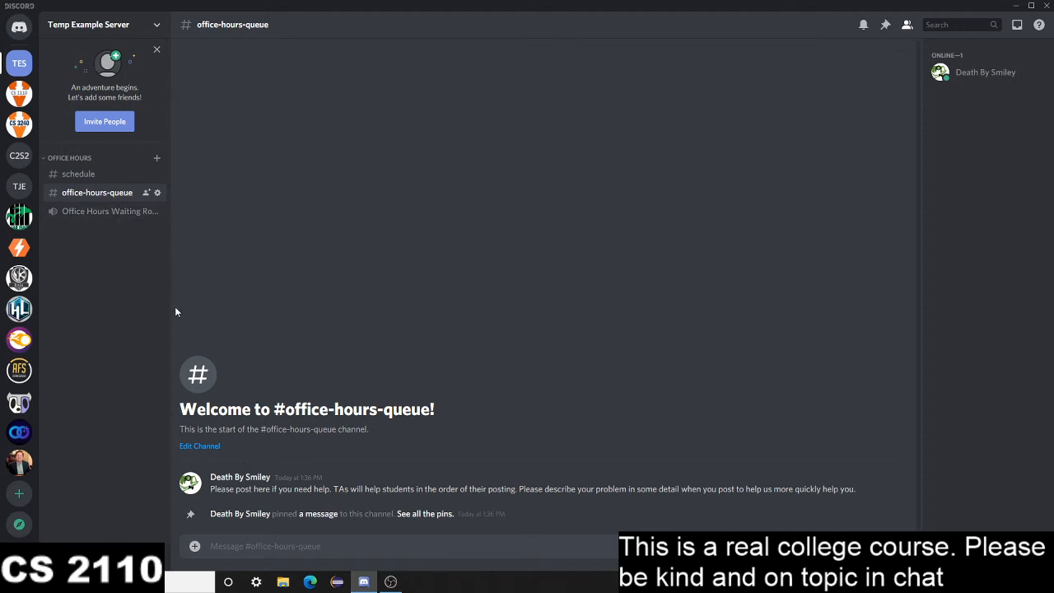
pyautogui.click(112, 211)
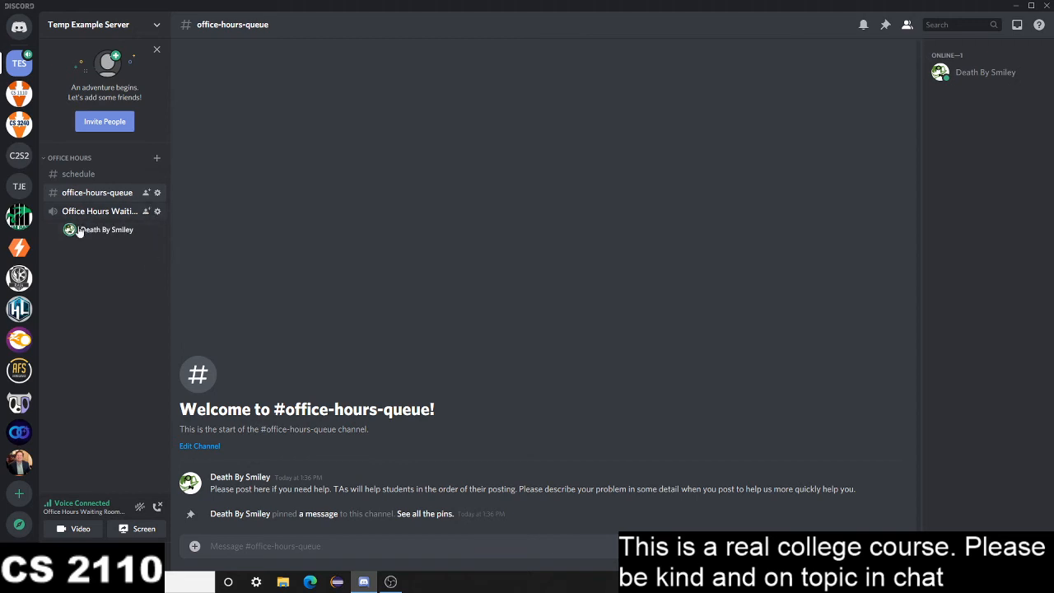
# Create a private voice channel named TA Room 1 for the Professor and Teaching Assistant roles, and move the waiting member into it
pyautogui.click(154, 159)
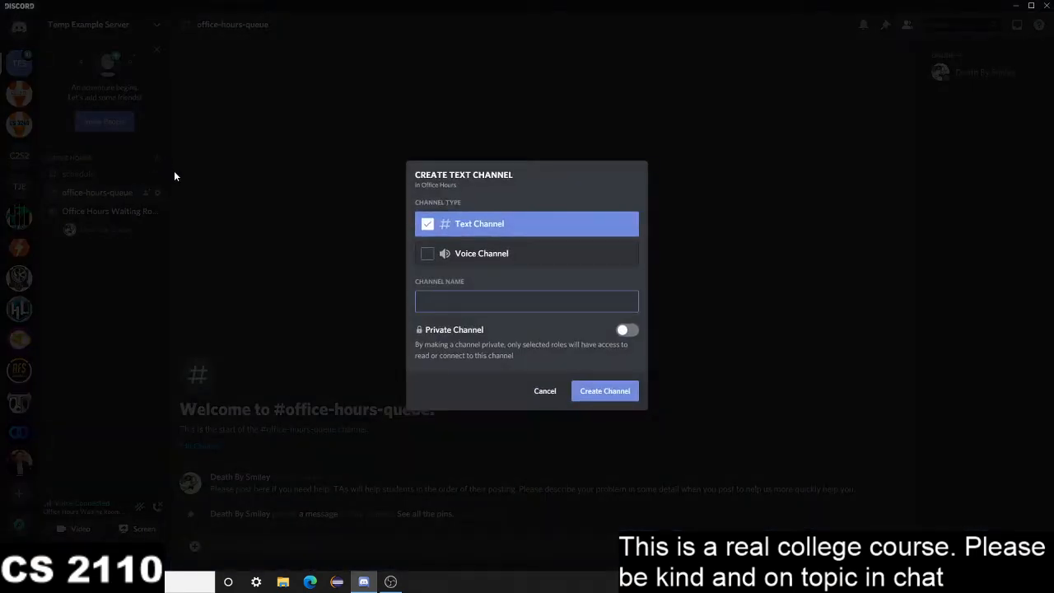
pyautogui.click(429, 256)
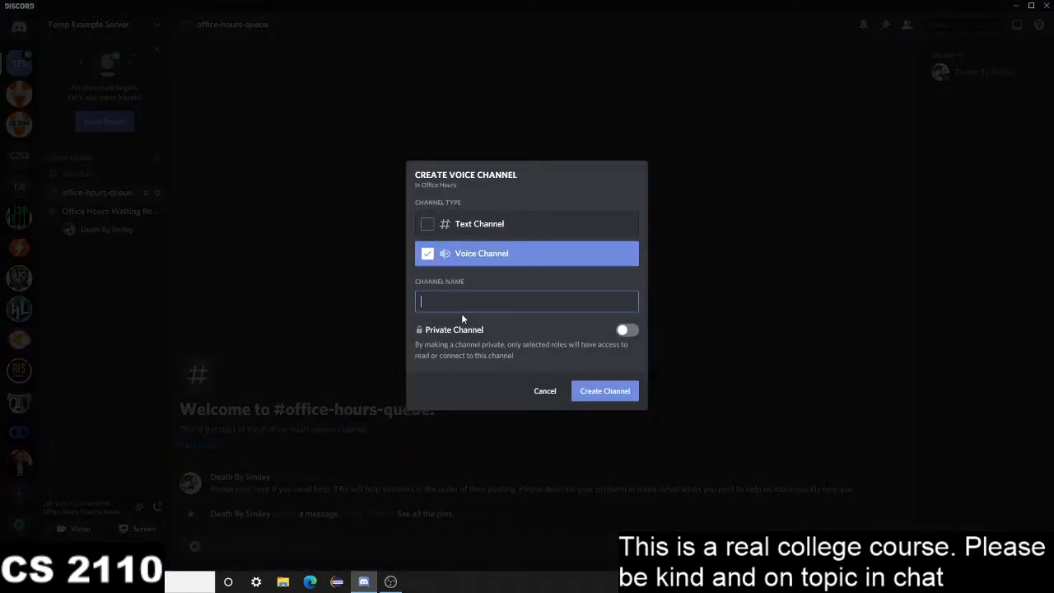
pyautogui.write('TA Room 1')
pyautogui.click(629, 330)
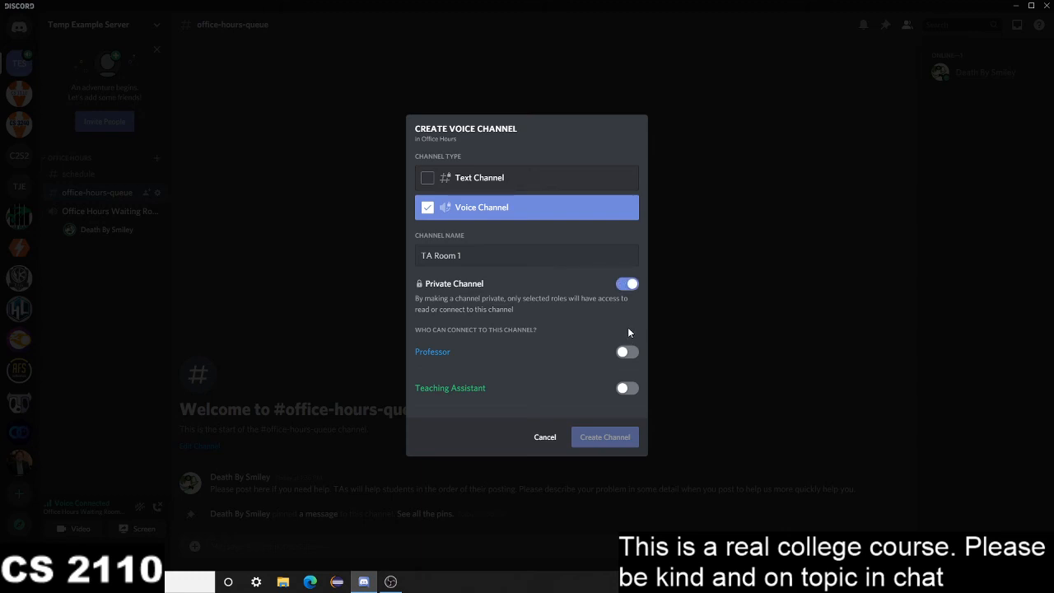
pyautogui.click(627, 352)
pyautogui.click(627, 390)
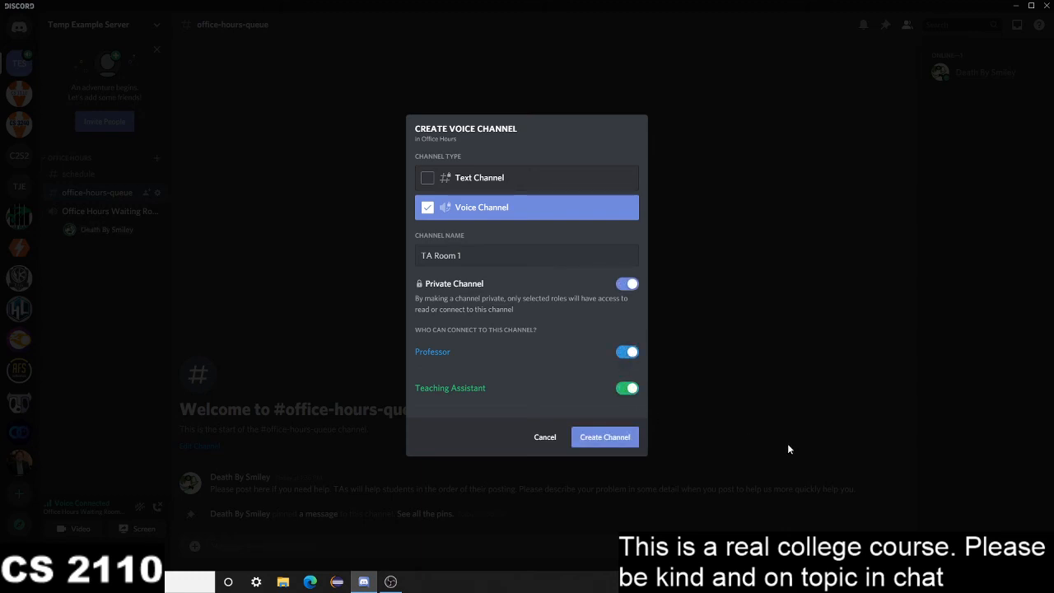
pyautogui.click(616, 438)
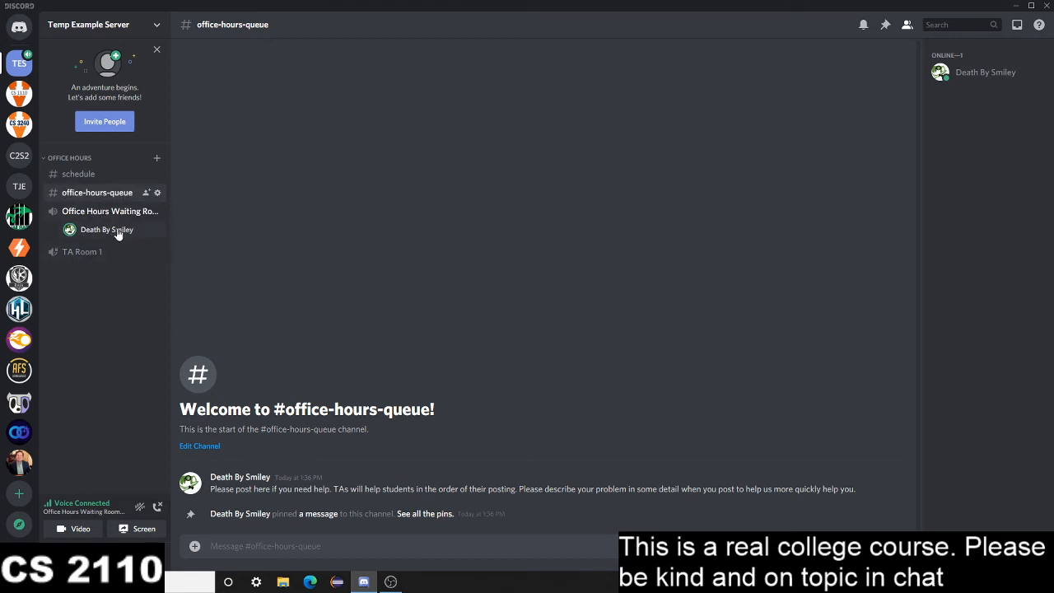
pyautogui.moveTo(118, 234); pyautogui.dragTo(96, 255)
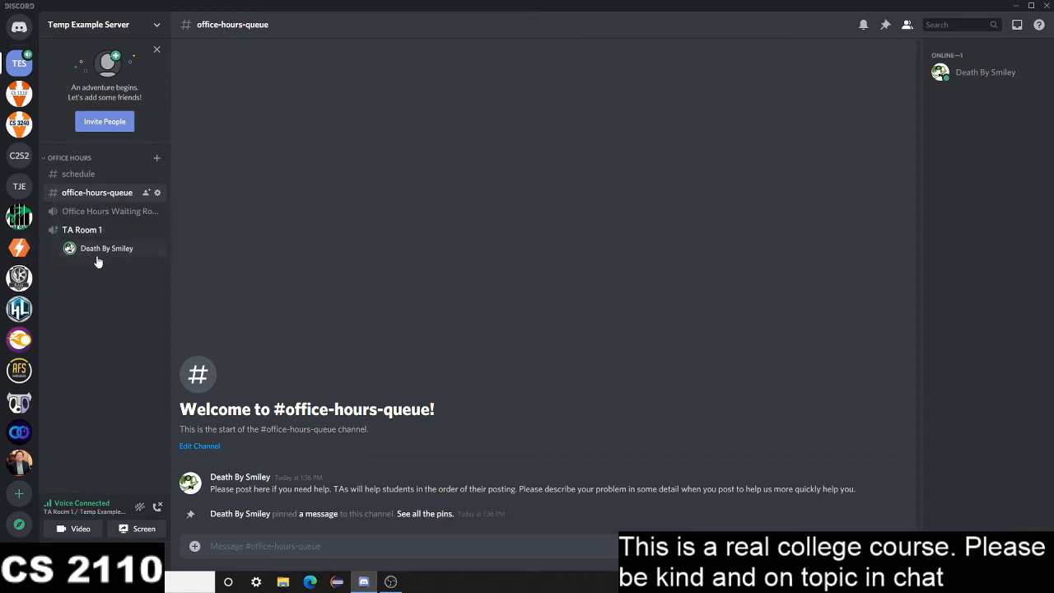
# Review the Teaching Assistant role's general, text and voice permissions, including Move Members, in the server settings, then close them
pyautogui.rightClick(16, 67)
pyautogui.moveTo(76, 166)
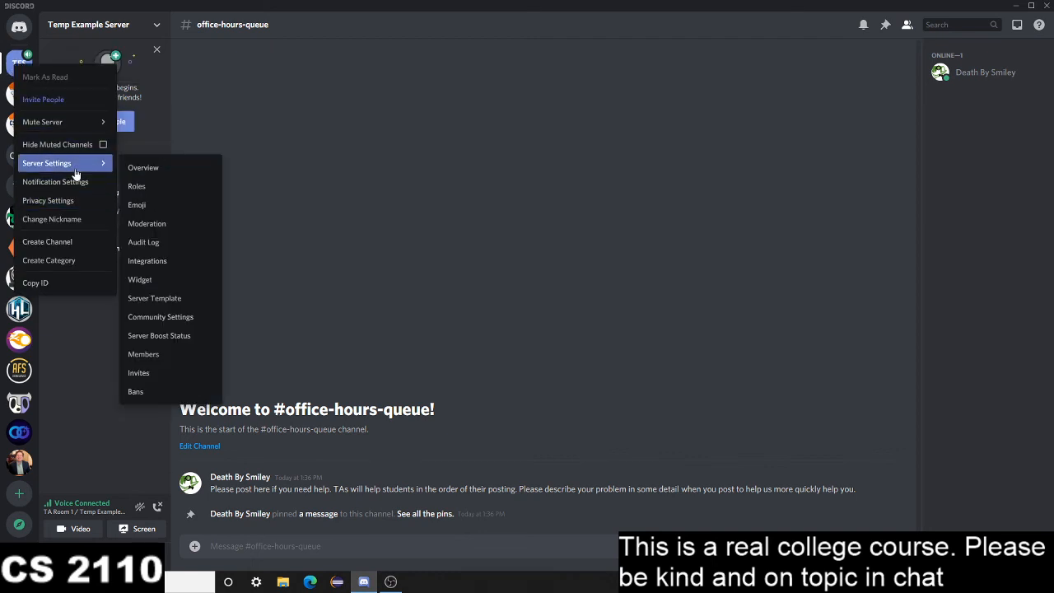
pyautogui.click(162, 183)
pyautogui.click(421, 89)
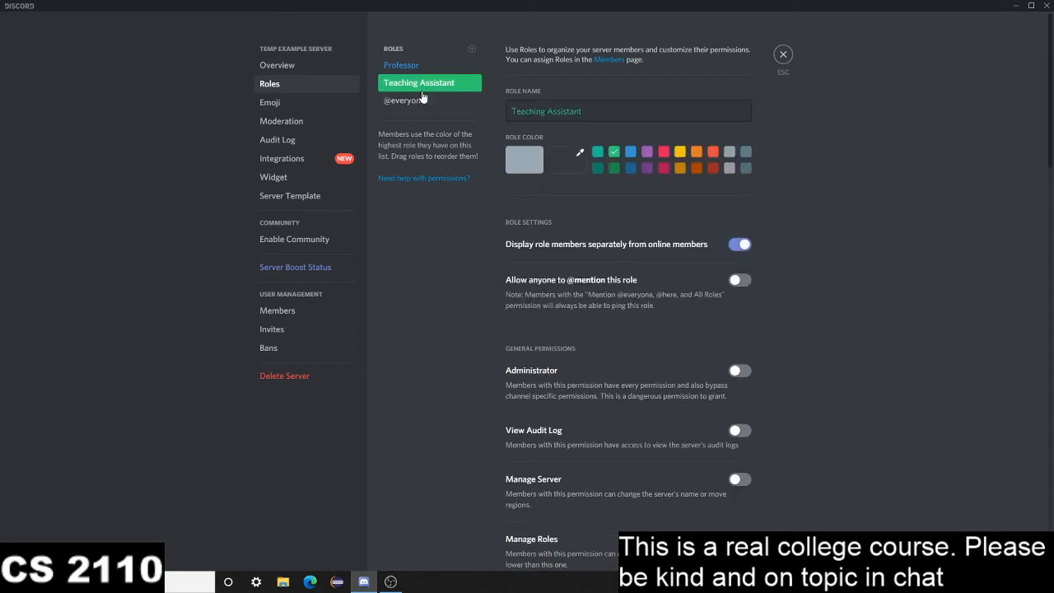
pyautogui.scroll(-10, 687, 387)
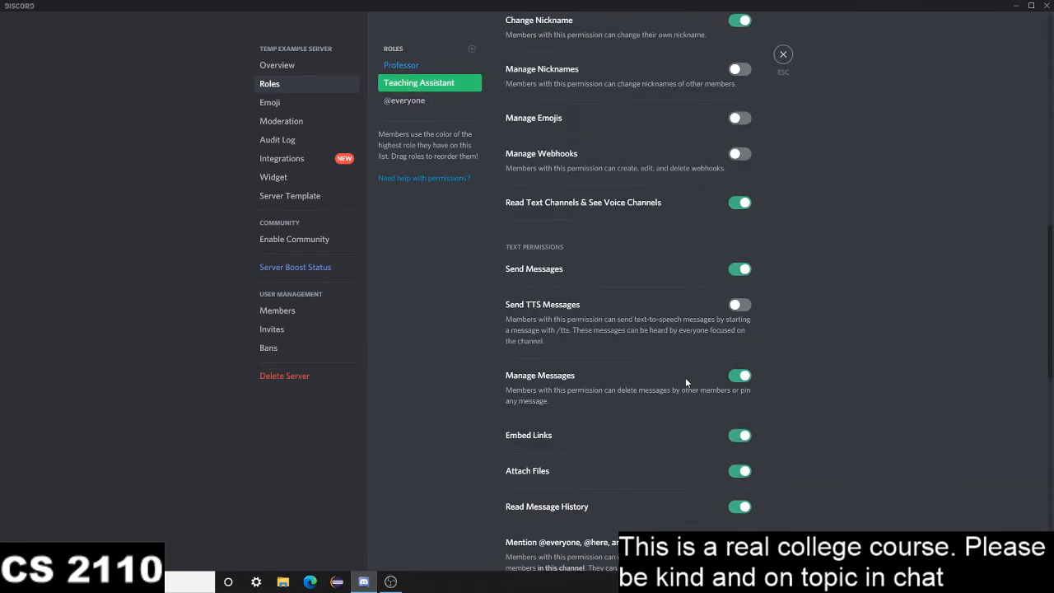
pyautogui.scroll(-3, 685, 372)
pyautogui.scroll(-2, 650, 334)
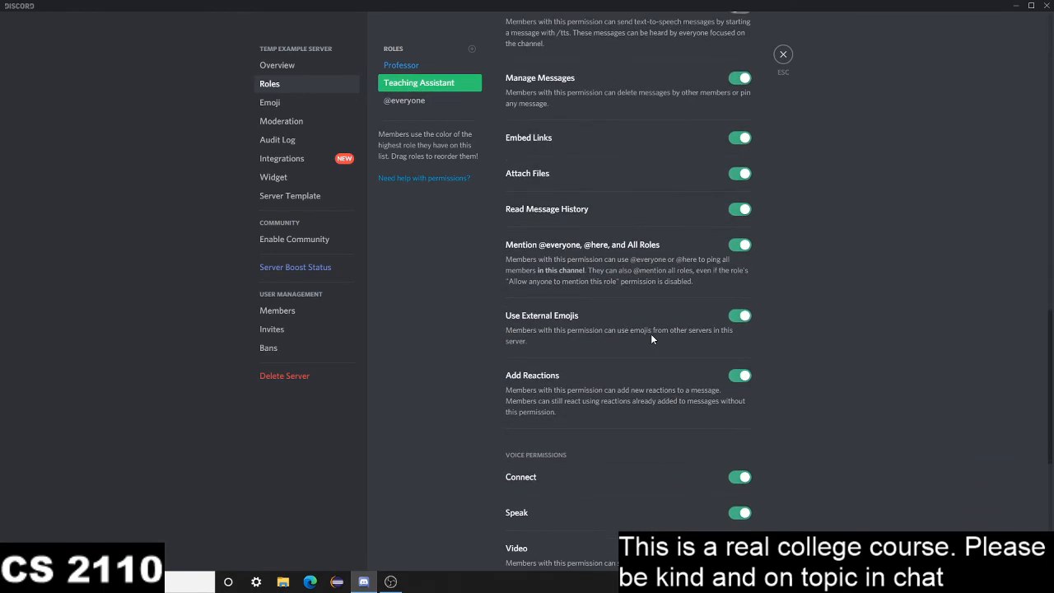
pyautogui.scroll(4, 651, 334)
pyautogui.scroll(1, 632, 320)
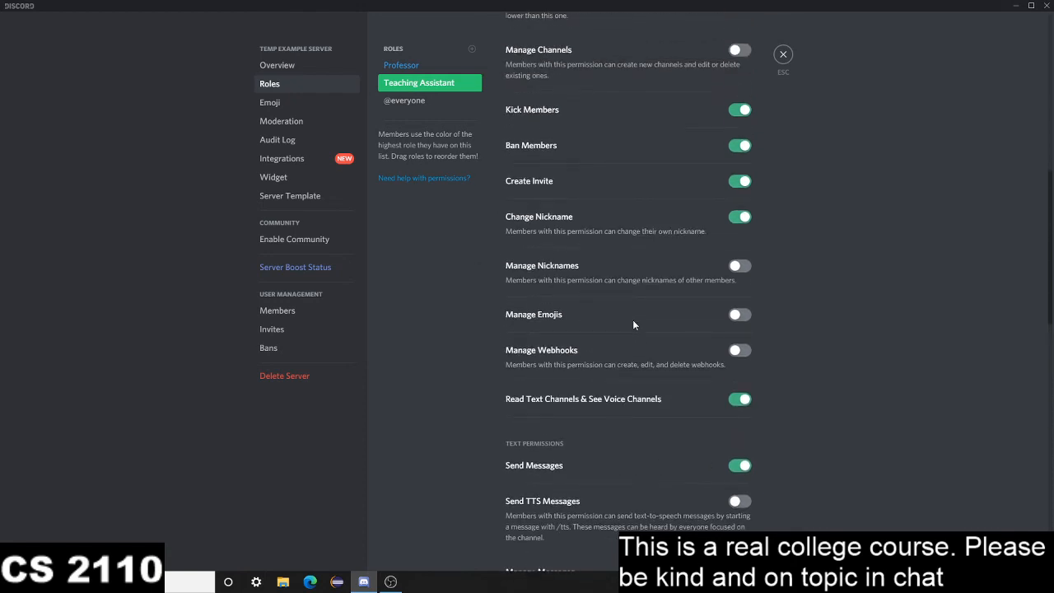
pyautogui.scroll(-8, 636, 330)
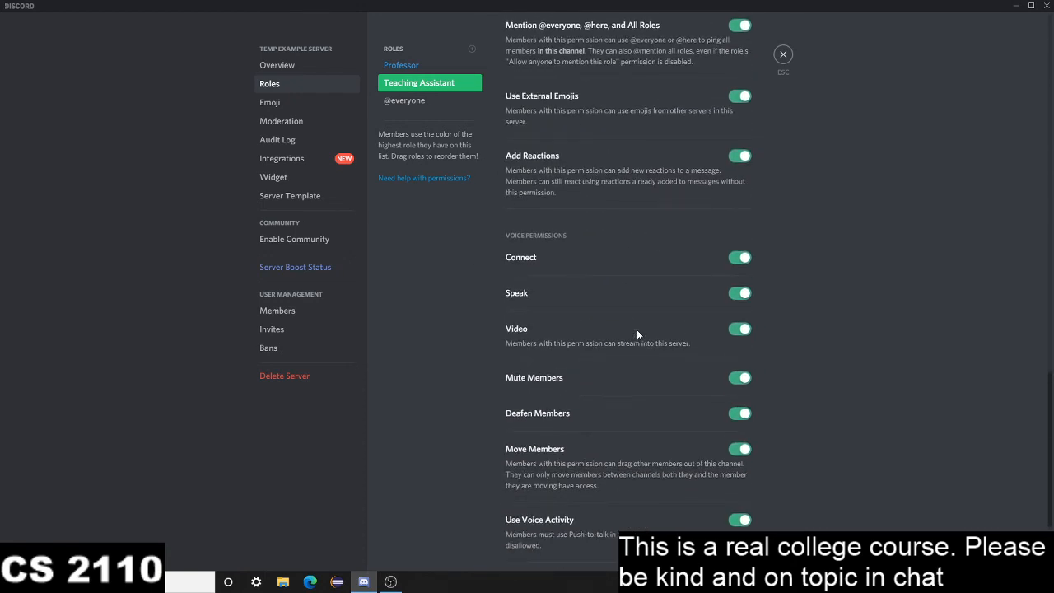
pyautogui.scroll(-2, 636, 329)
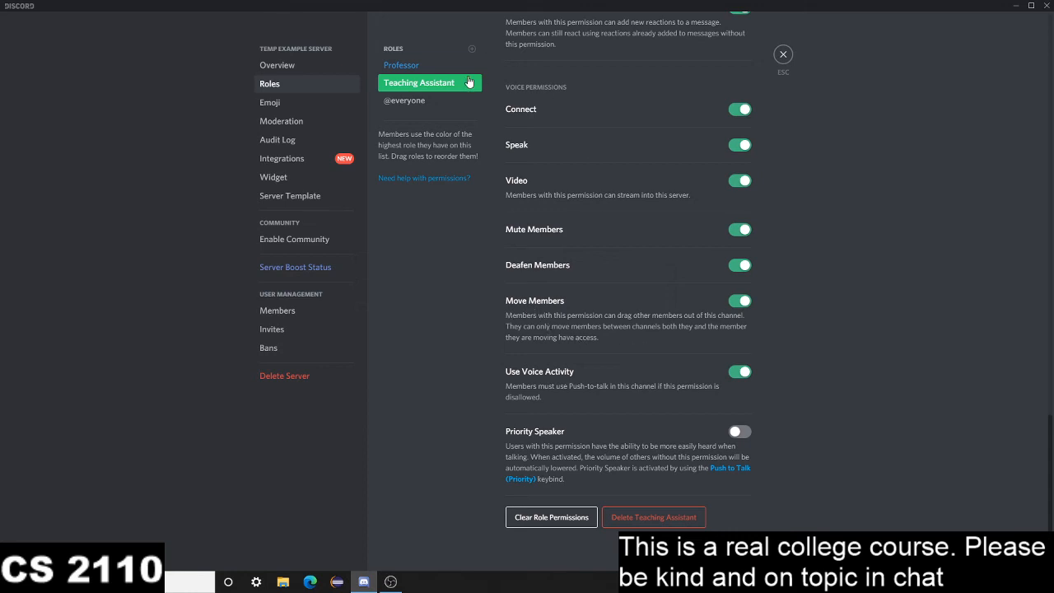
pyautogui.click(783, 55)
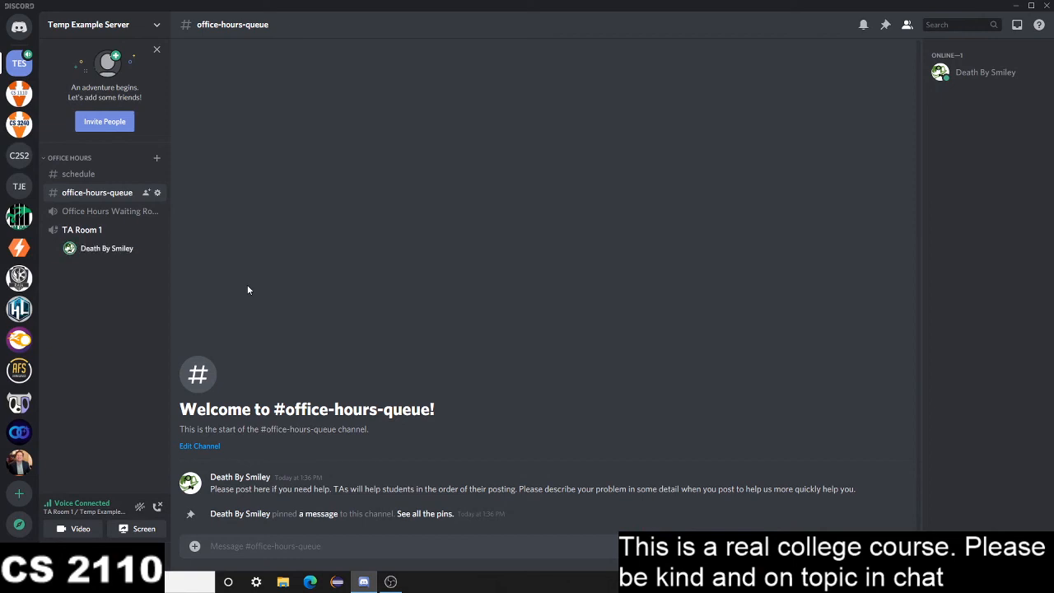
# Post the help request "HALP ME" in the office-hours-queue channel and join the Office Hours Waiting Room voice channel
pyautogui.click(343, 541)
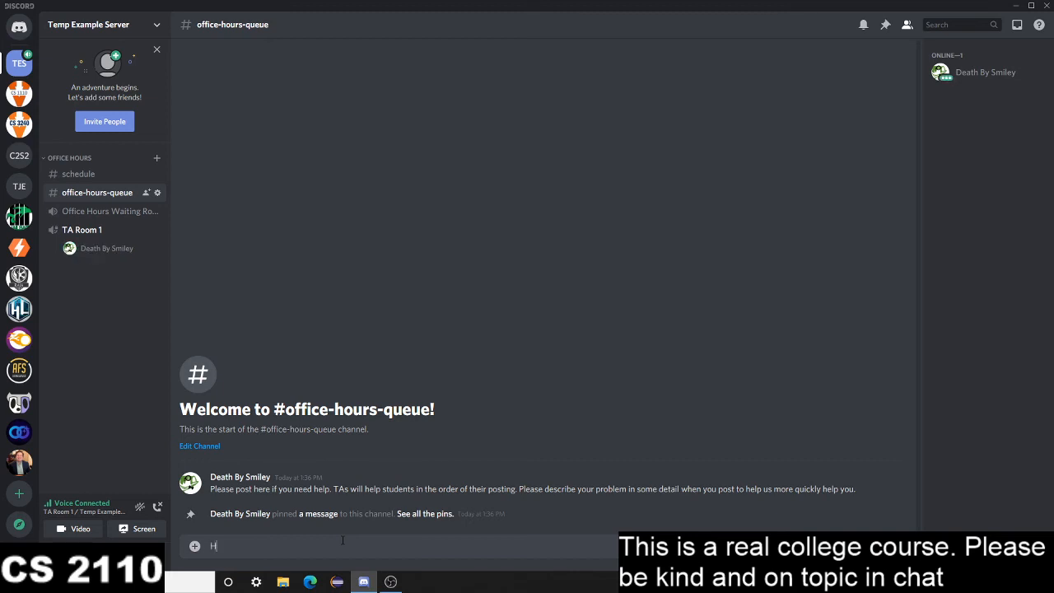
pyautogui.write('HALP ME')
pyautogui.press('Return')
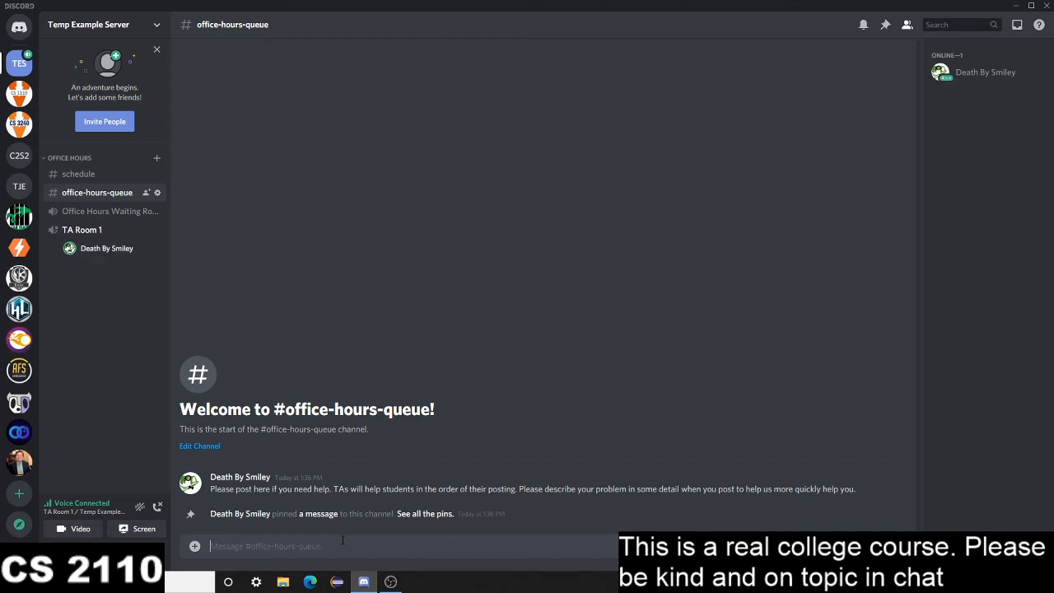
pyautogui.click(118, 216)
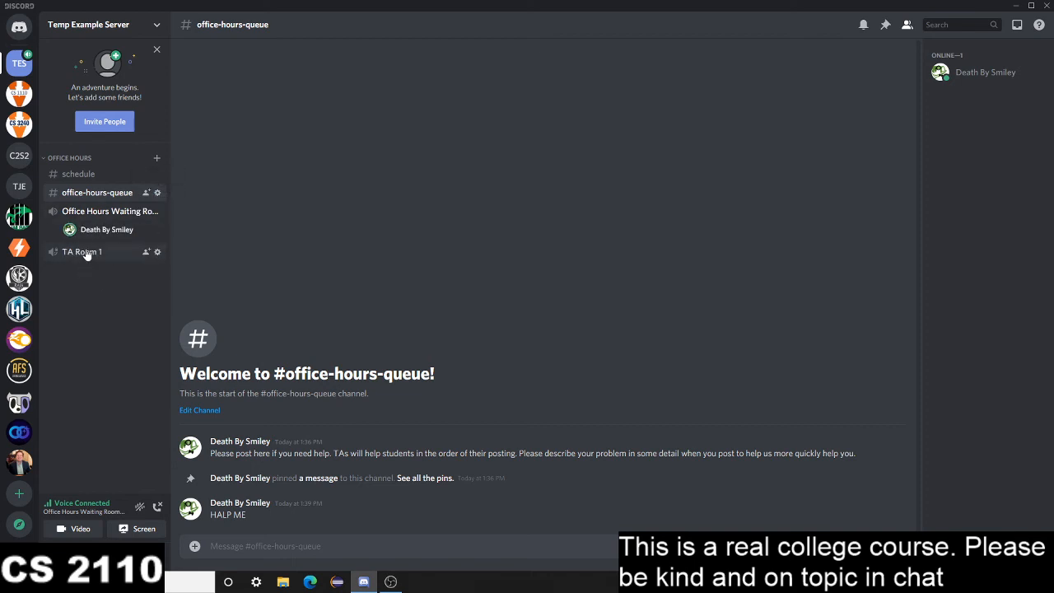
# Clone the TA Room 1 voice channel as TA Room 2
pyautogui.rightClick(86, 250)
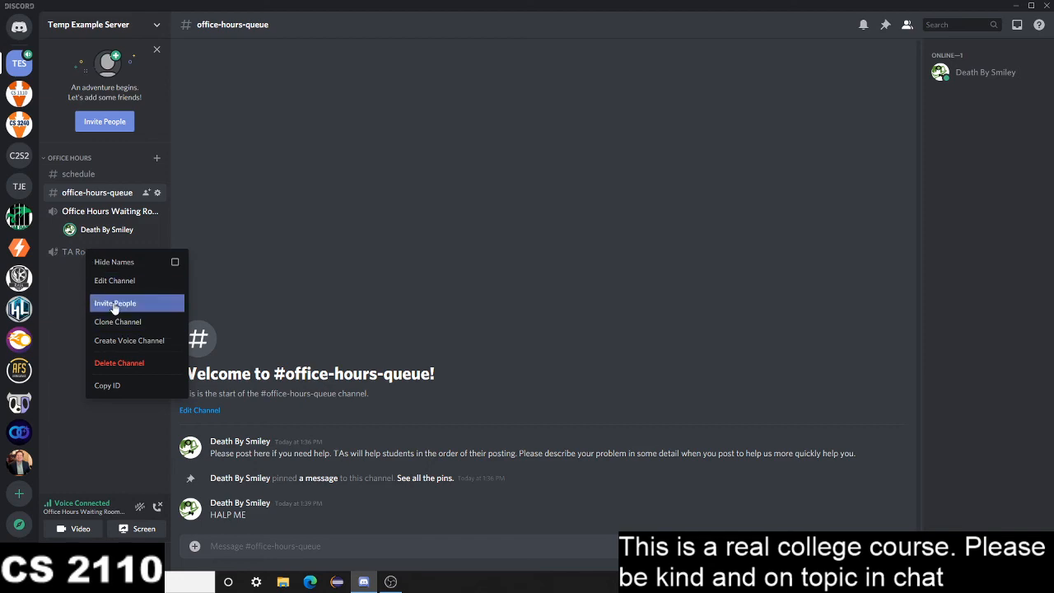
pyautogui.rightClick(59, 255)
pyautogui.click(99, 326)
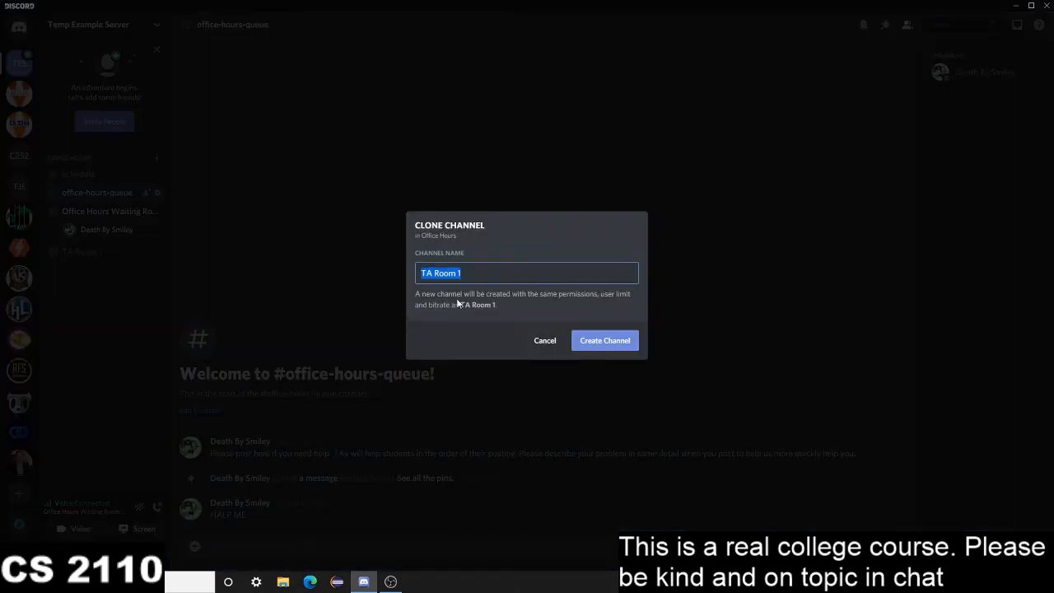
pyautogui.click(503, 272)
pyautogui.press('BackSpace')
pyautogui.write('2')
pyautogui.press('Return')
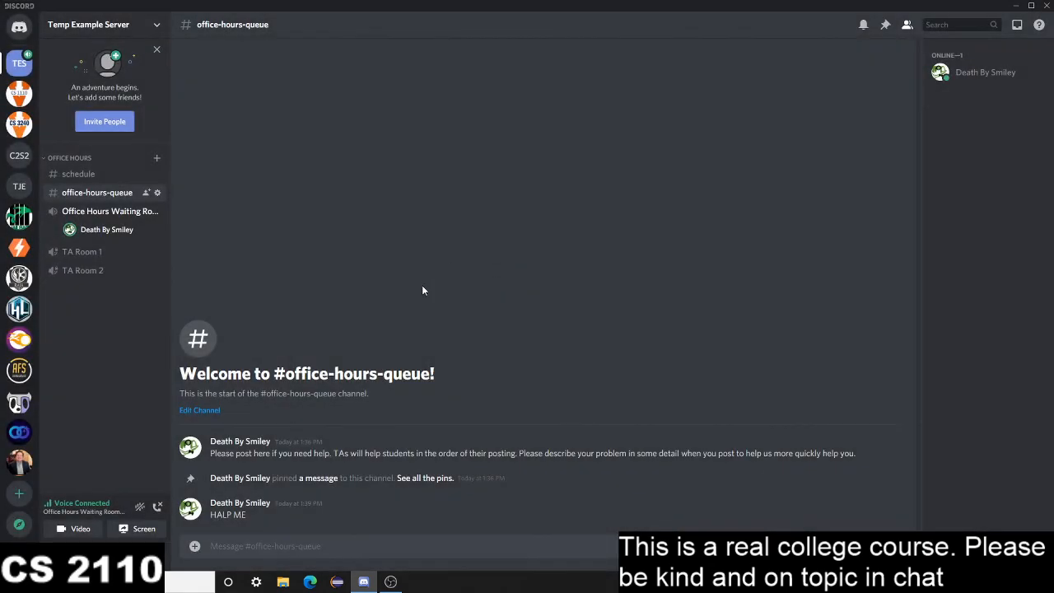
# Clone the TA Room 2 voice channel as TA Room 3
pyautogui.rightClick(86, 271)
pyautogui.click(99, 341)
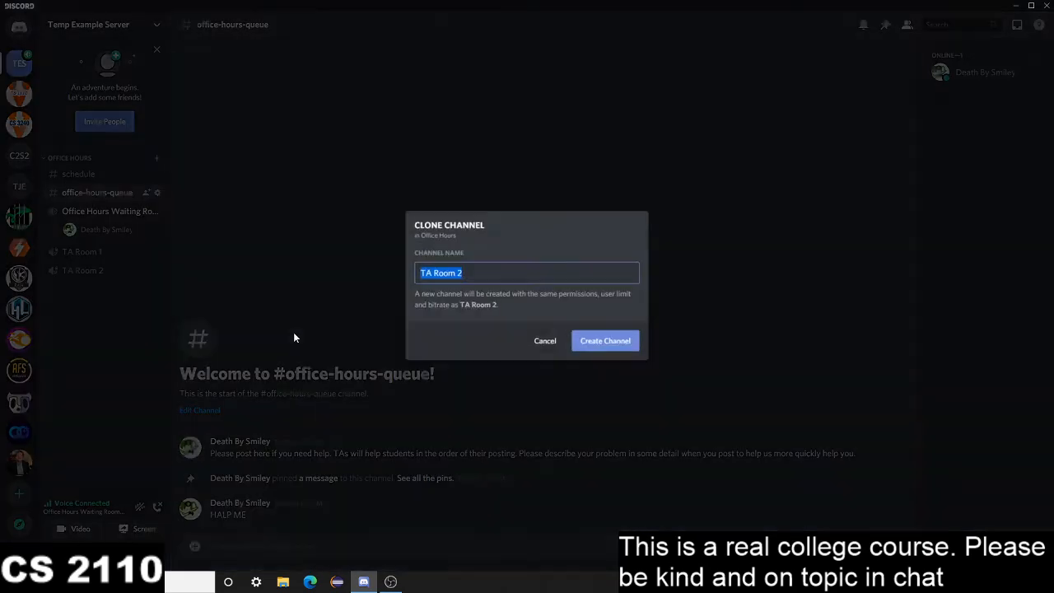
pyautogui.click(517, 268)
pyautogui.press('BackSpace')
pyautogui.write('3')
pyautogui.press('Return')
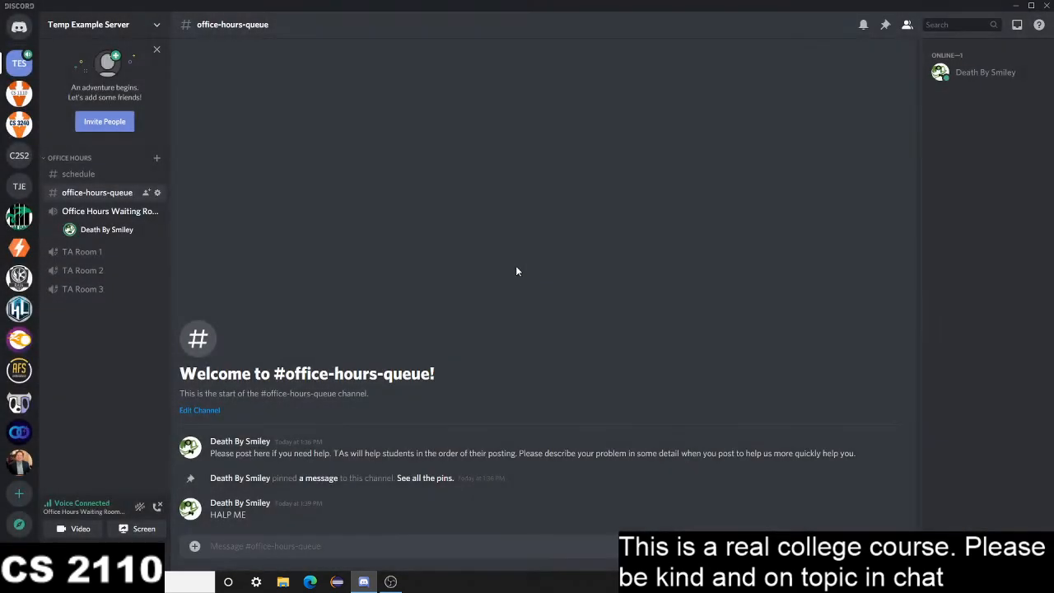
# Clone the TA Room 3 voice channel as TA Room 4
pyautogui.rightClick(81, 289)
pyautogui.click(124, 361)
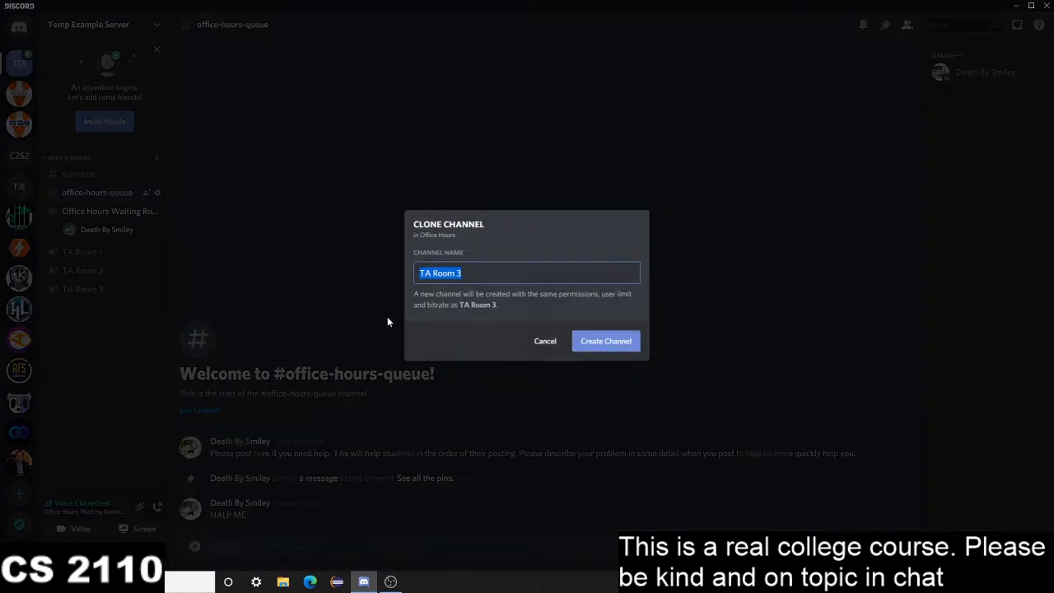
pyautogui.click(516, 265)
pyautogui.click(516, 270)
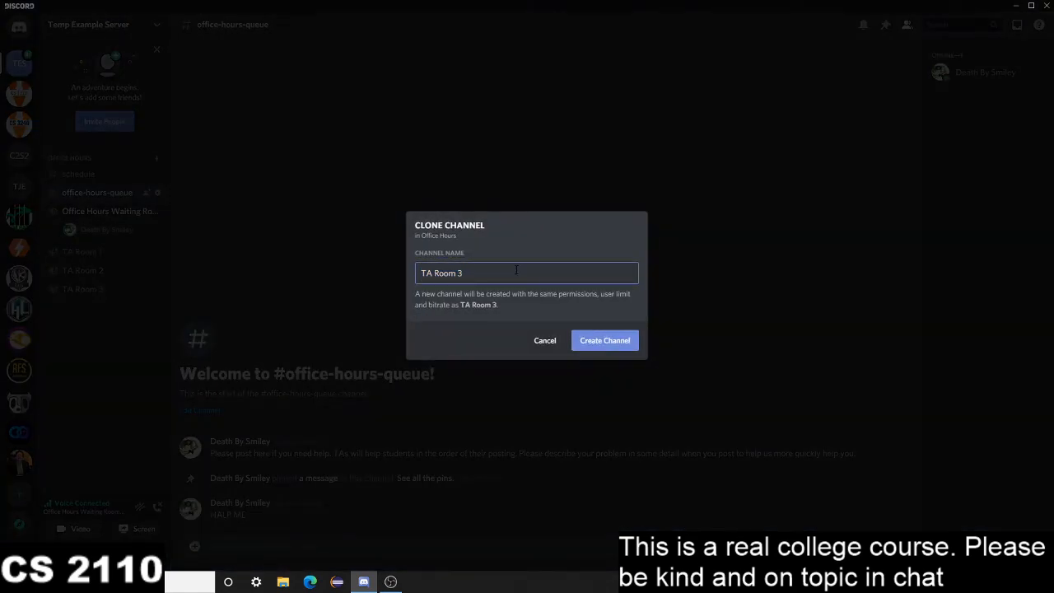
pyautogui.press('BackSpace')
pyautogui.write('4')
pyautogui.press('Return')
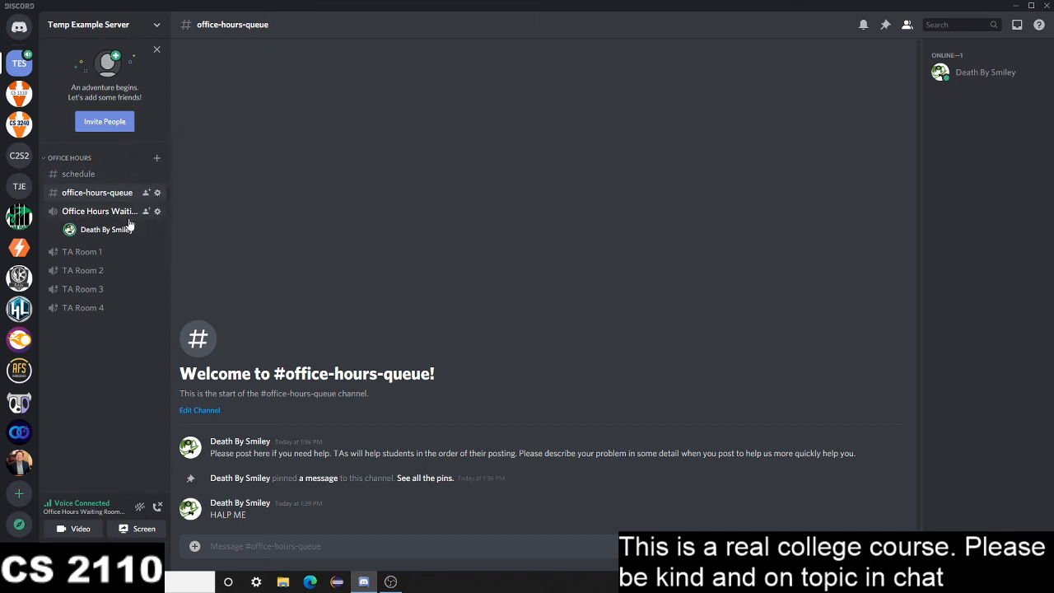
# Create a private voice channel named Professor Room in the Office Hours category, accessible only to the Professor role
pyautogui.click(157, 160)
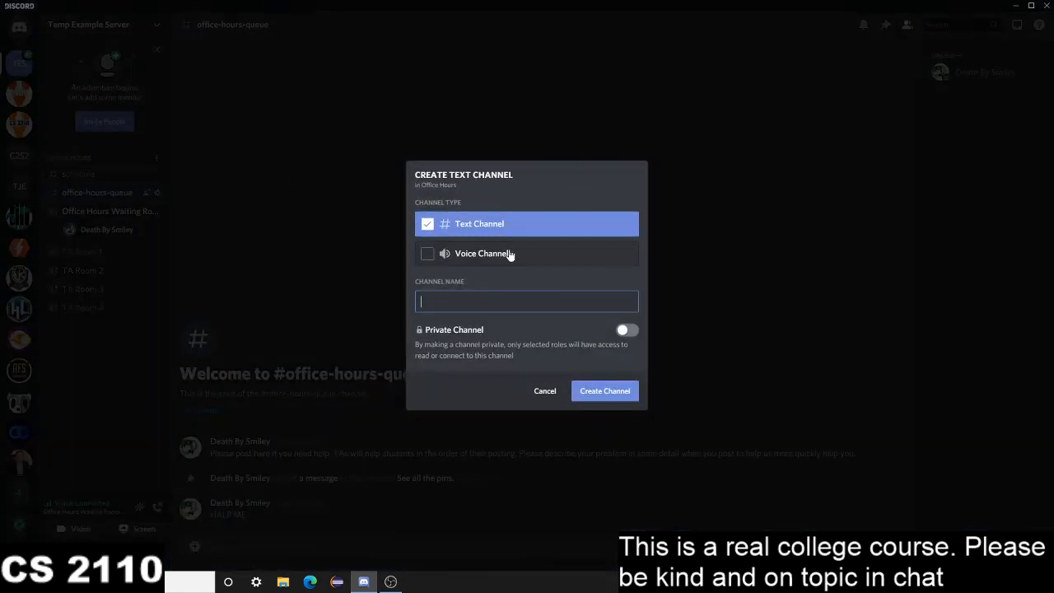
pyautogui.write('p')
pyautogui.click(508, 255)
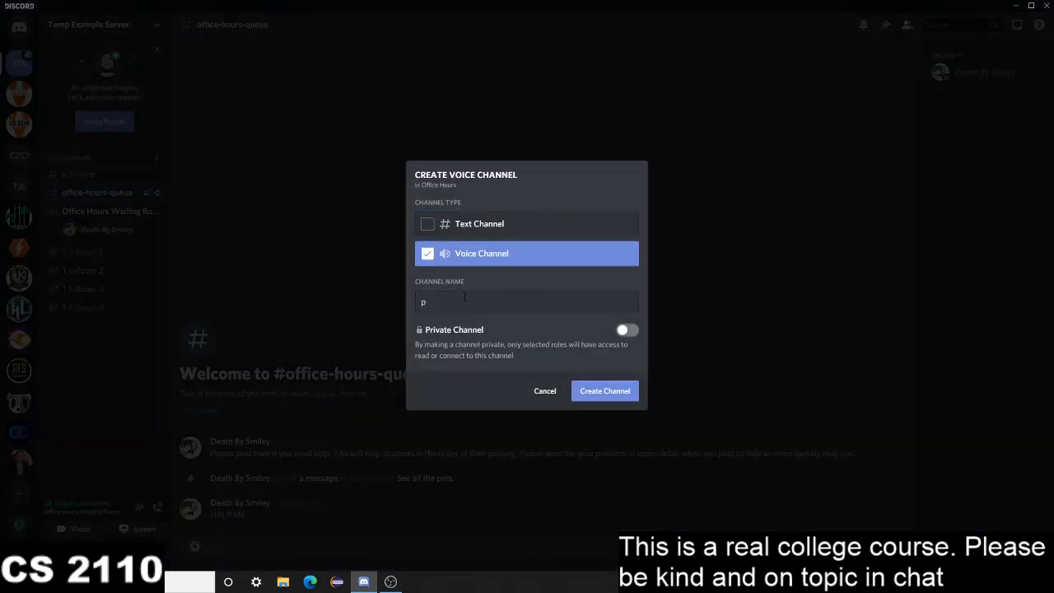
pyautogui.write('rofessor Room')
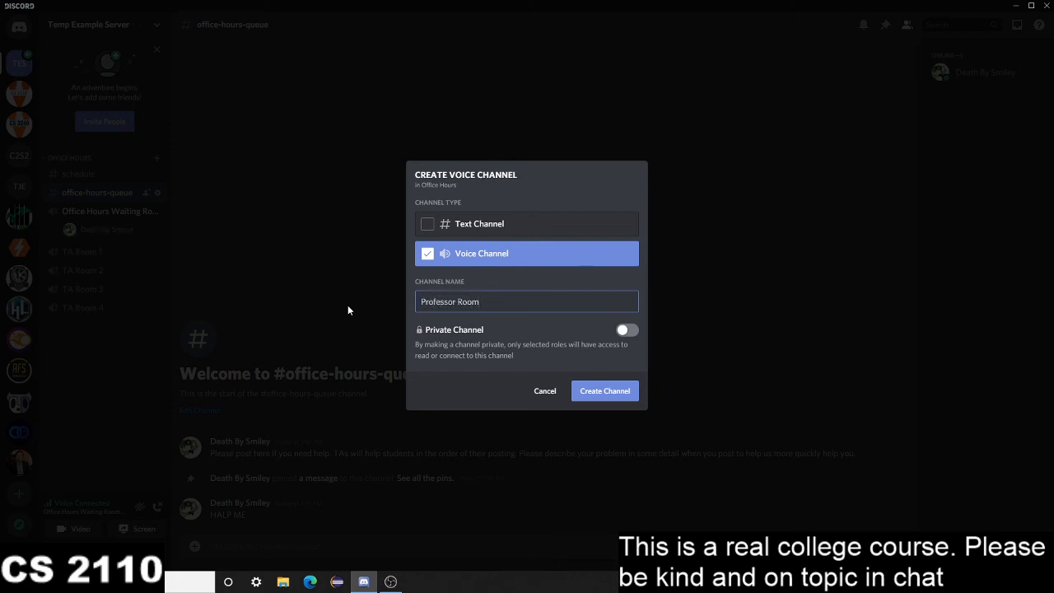
pyautogui.click(628, 330)
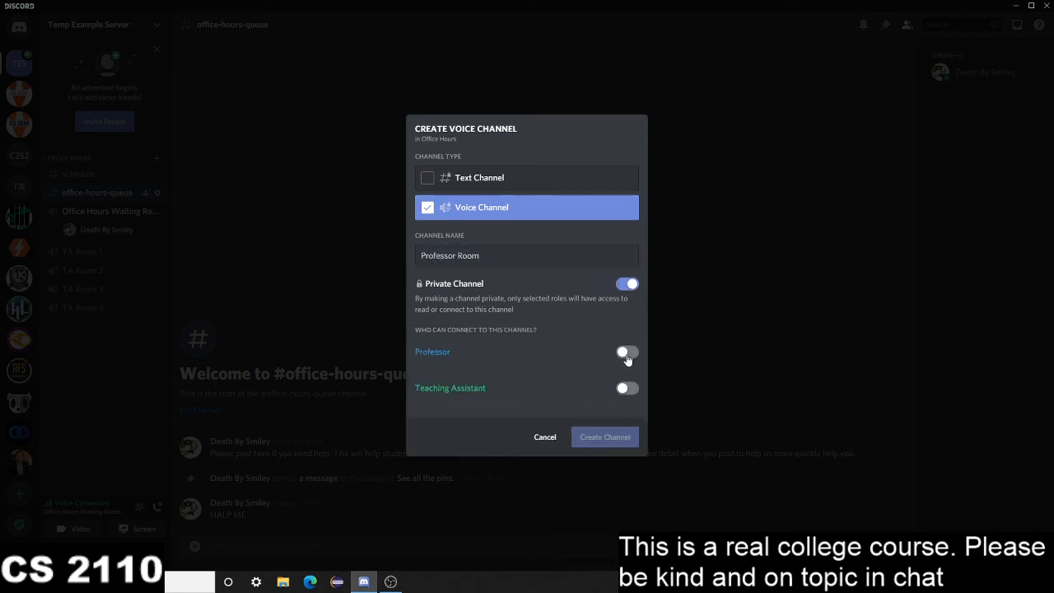
pyautogui.click(624, 353)
pyautogui.click(610, 435)
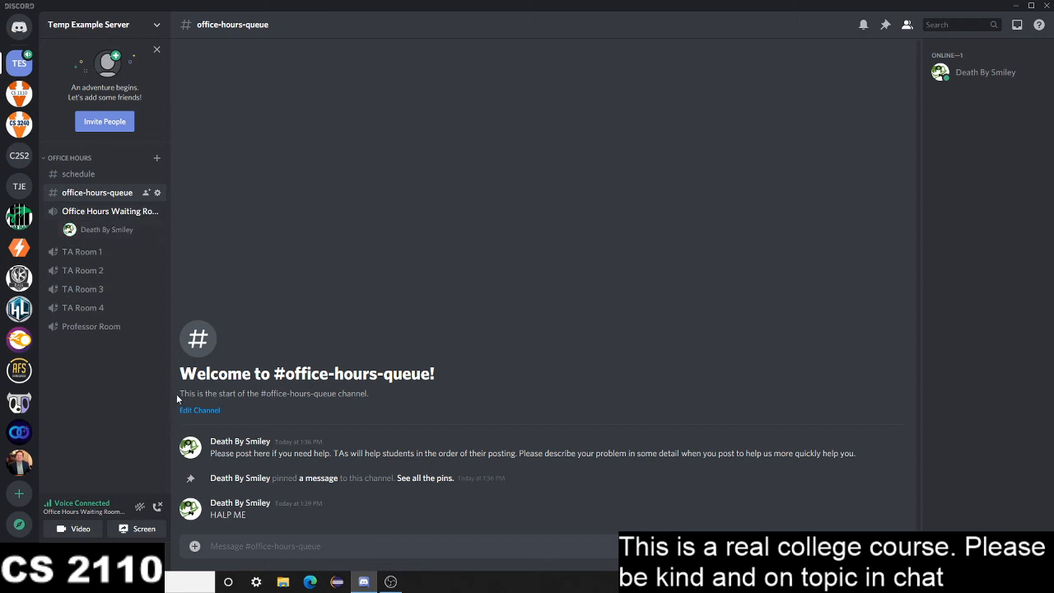
# Create a non-private text channel named rules in the Office Hours category, move it above schedule and open it
pyautogui.click(157, 159)
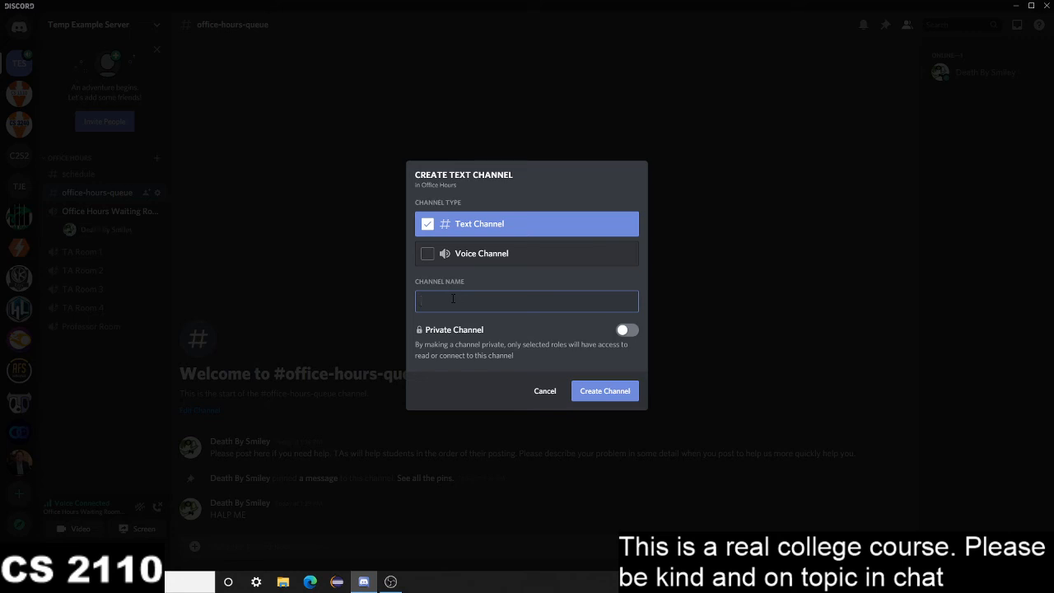
pyautogui.write('rules')
pyautogui.click(604, 397)
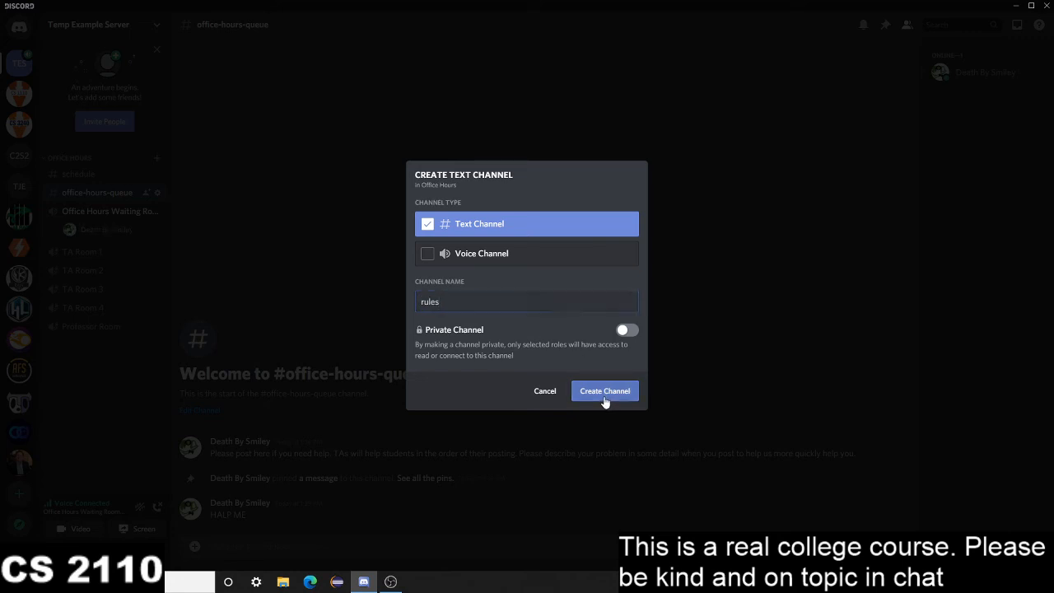
pyautogui.moveTo(89, 212); pyautogui.dragTo(88, 174)
pyautogui.click(87, 173)
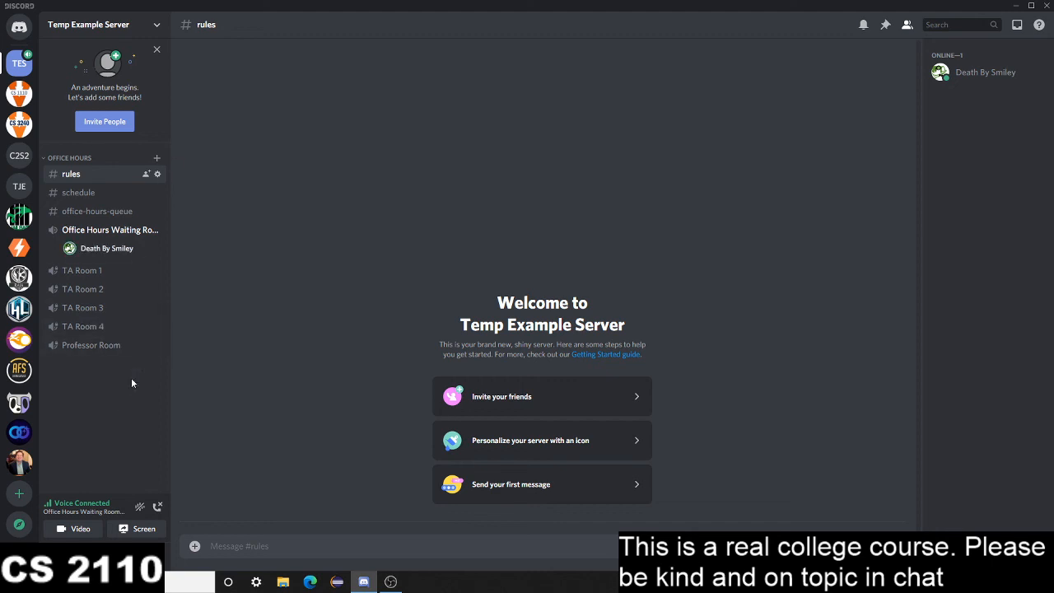
# Create a non-private category named staff below the Office Hours category
pyautogui.rightClick(121, 404)
pyautogui.click(161, 456)
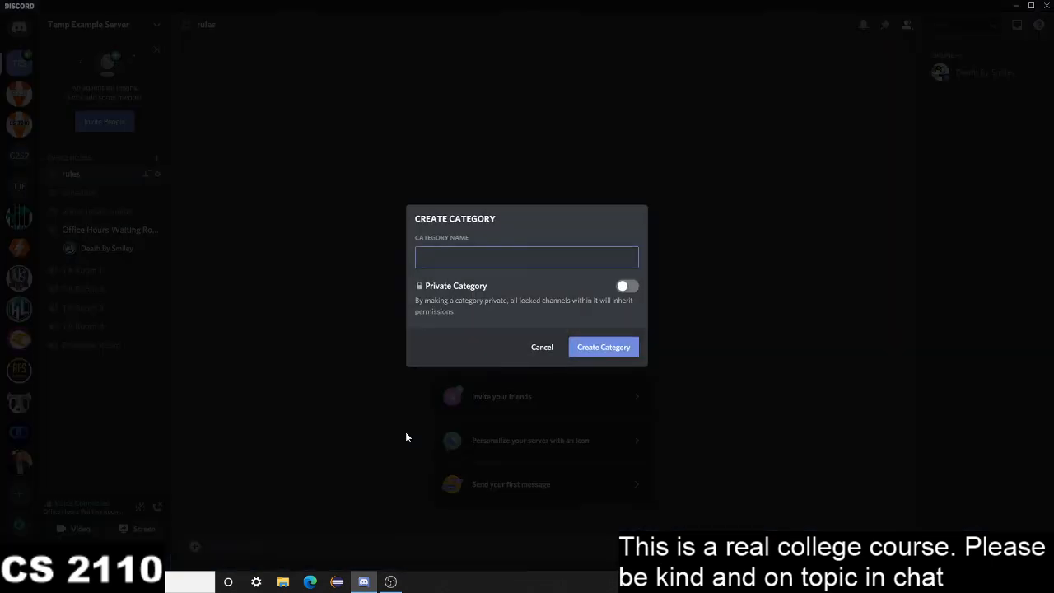
pyautogui.write('Staff')
pyautogui.press('Return')
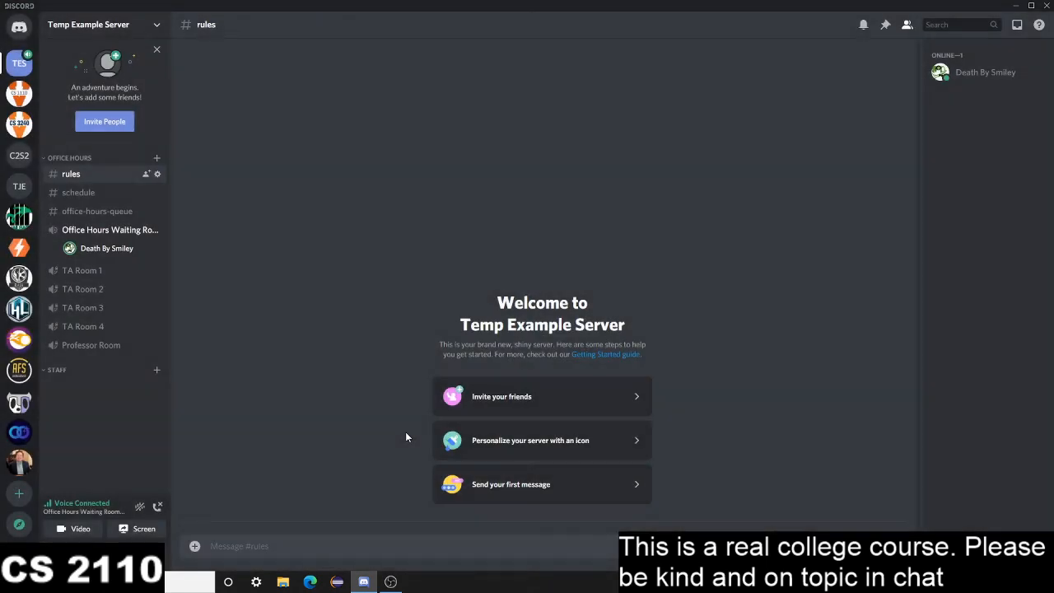
# Check the staff category's permissions, then delete the category
pyautogui.rightClick(108, 360)
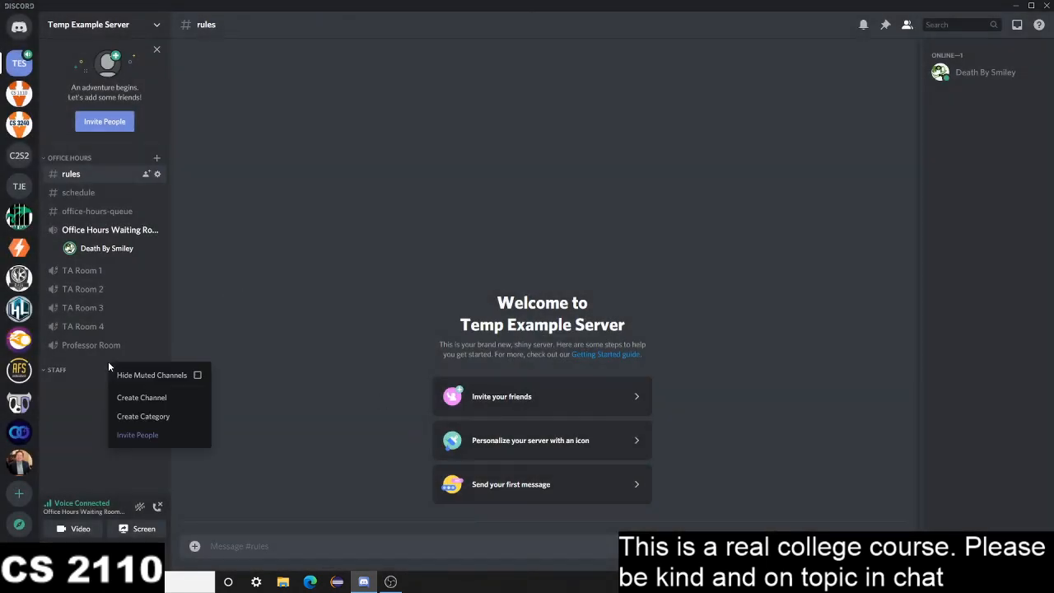
pyautogui.rightClick(51, 372)
pyautogui.moveTo(156, 411)
pyautogui.click(116, 450)
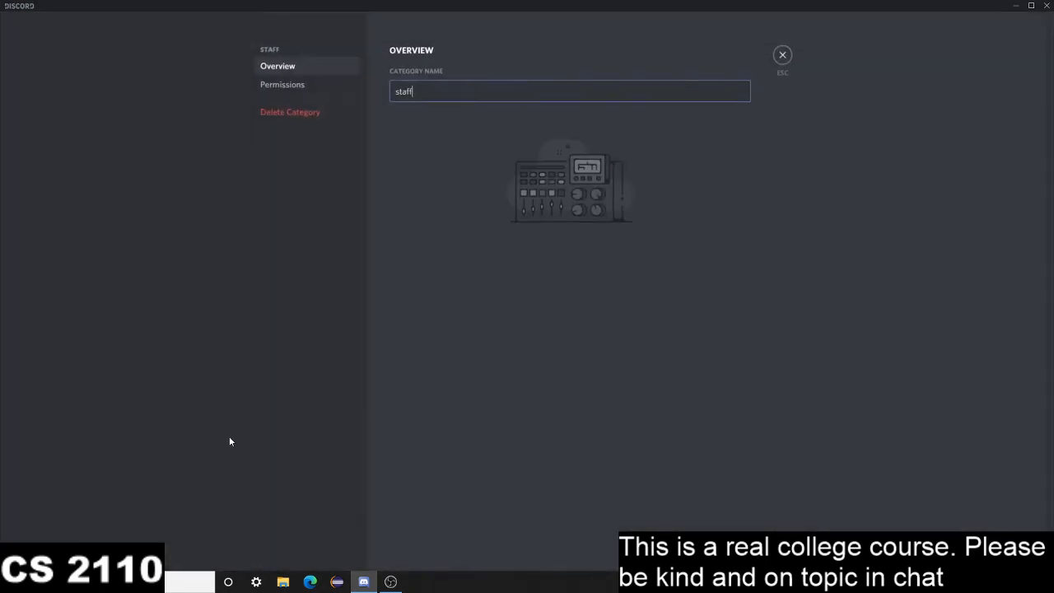
pyautogui.click(275, 86)
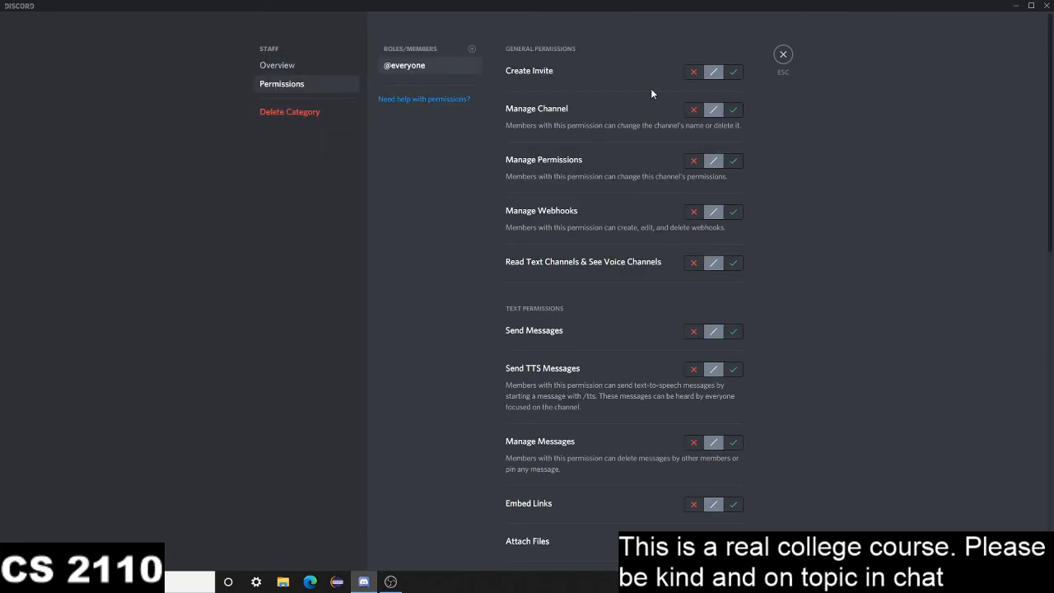
pyautogui.click(782, 55)
pyautogui.rightClick(64, 370)
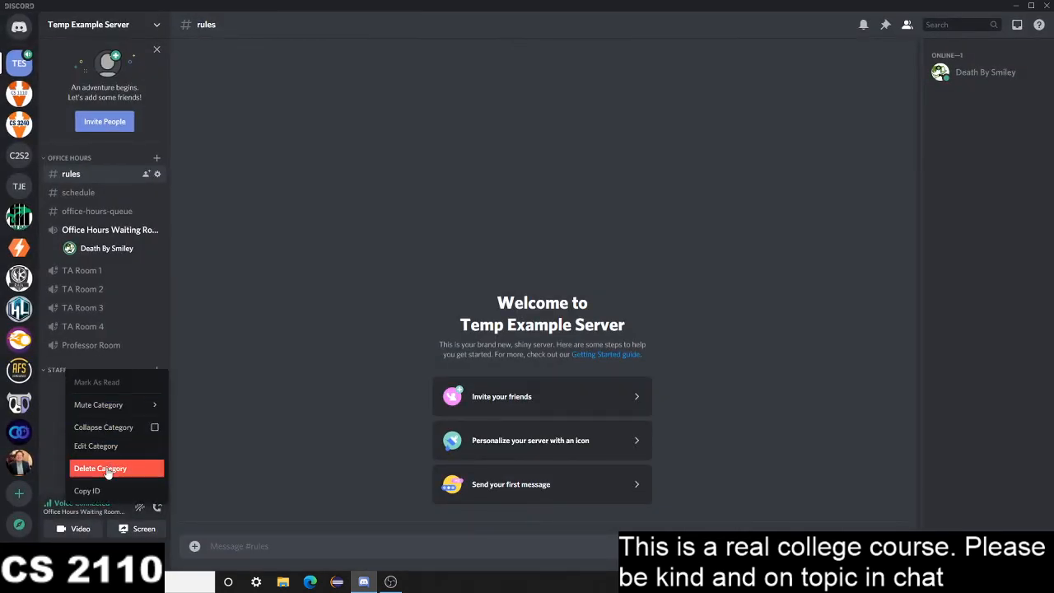
pyautogui.click(107, 467)
pyautogui.click(602, 320)
# Create a private category named staff with access for the Professor and Teaching Assistant roles
pyautogui.rightClick(107, 397)
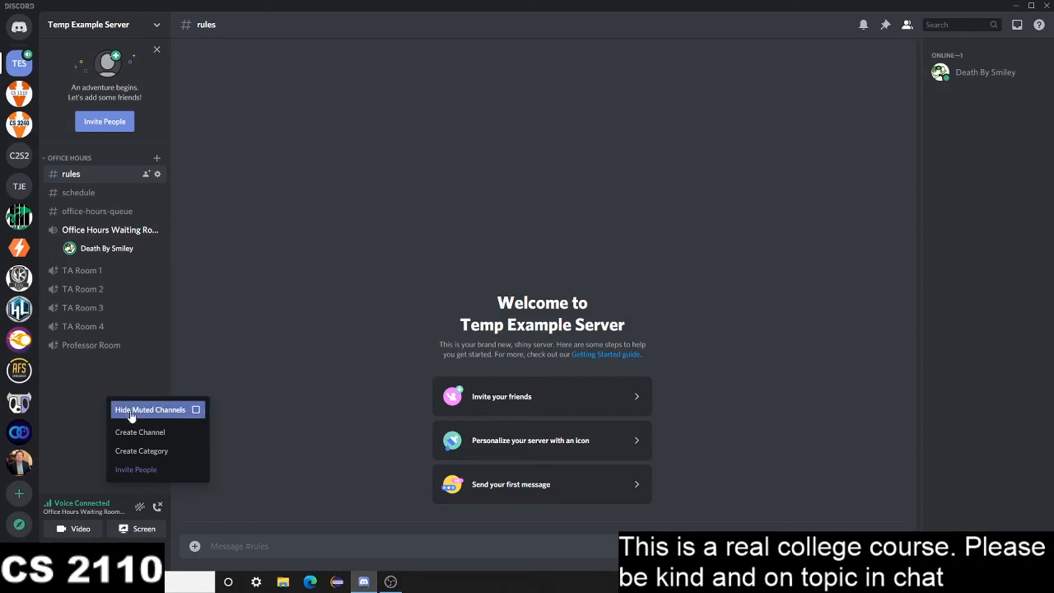
pyautogui.click(141, 450)
pyautogui.write('staf')
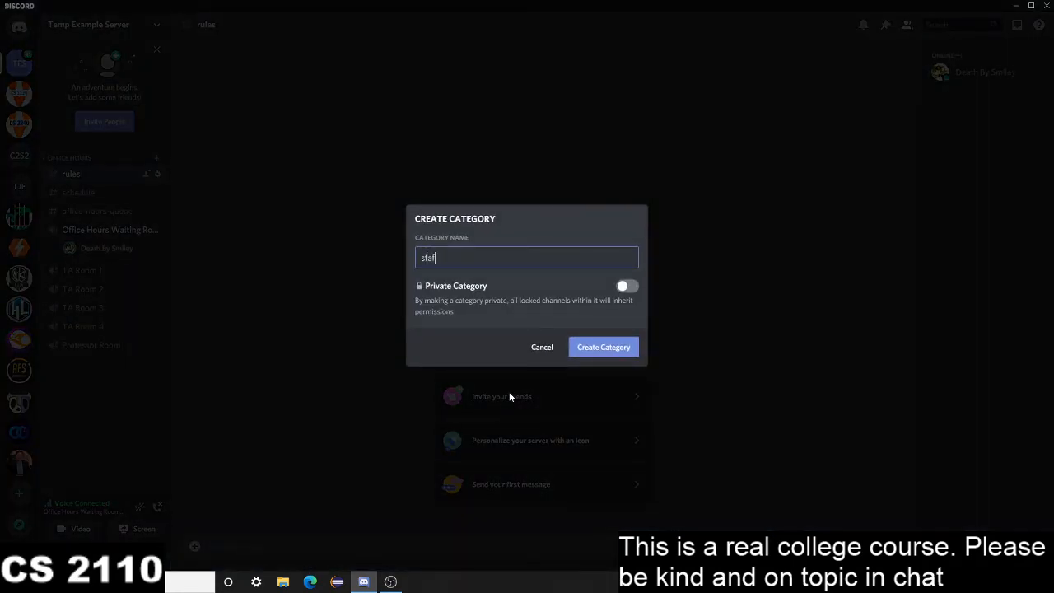
pyautogui.write('f')
pyautogui.click(626, 285)
pyautogui.click(627, 308)
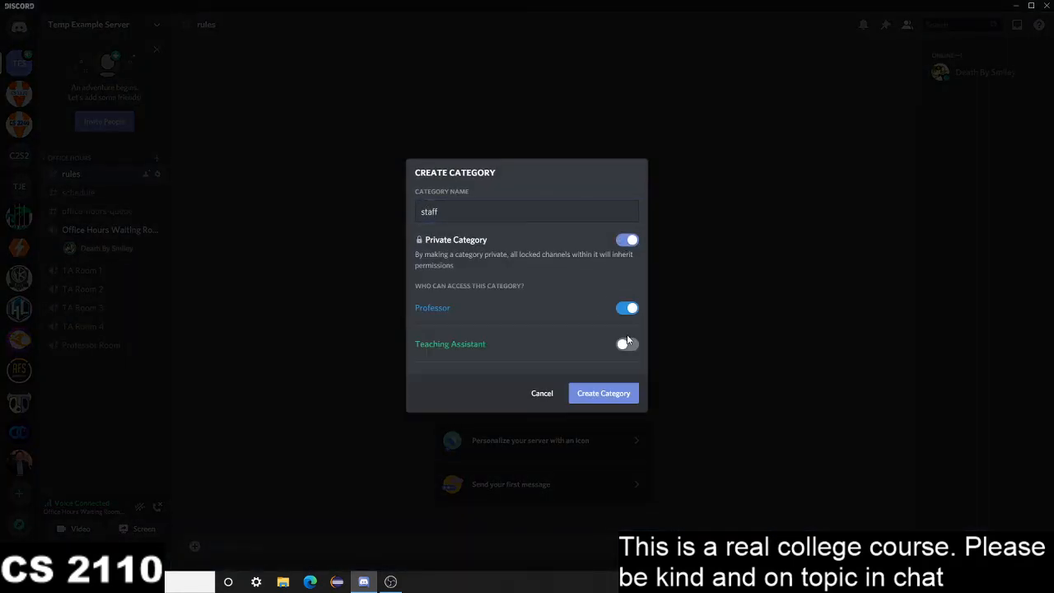
pyautogui.click(627, 343)
pyautogui.click(605, 396)
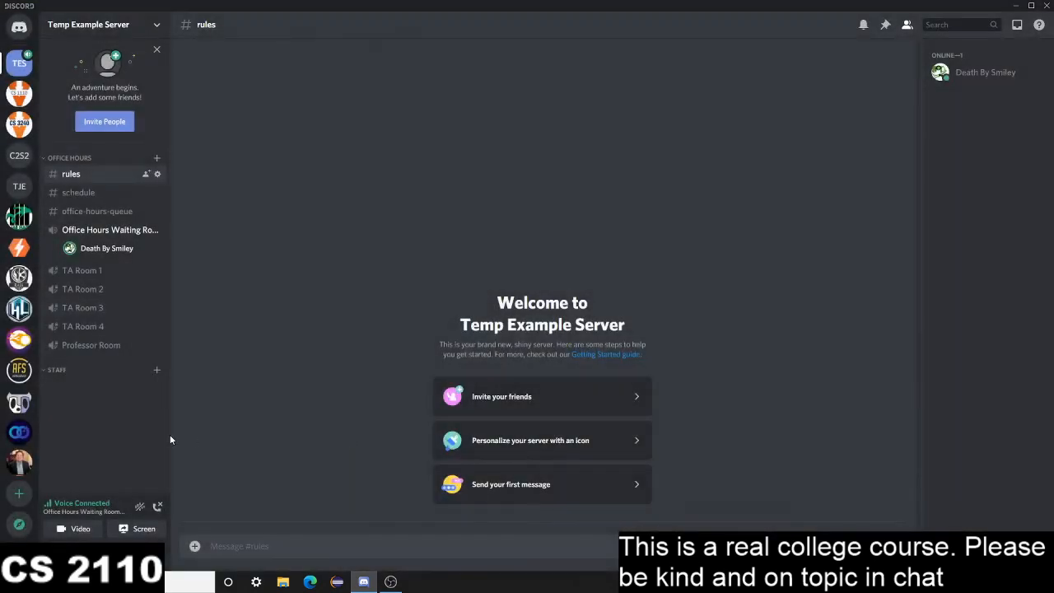
# Create a voice channel named Staff Meeting in the staff category
pyautogui.click(156, 370)
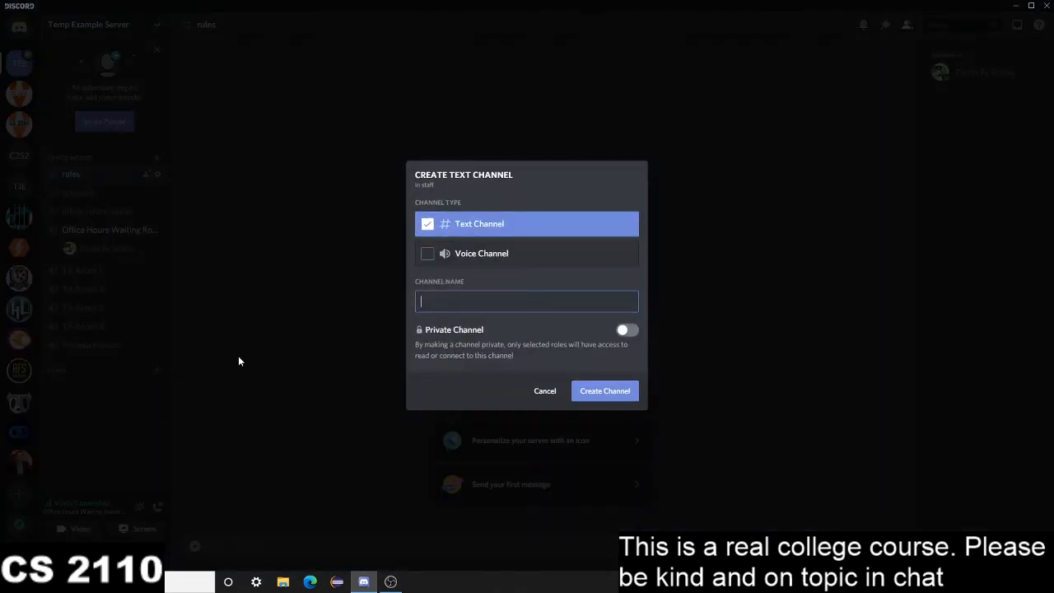
pyautogui.click(427, 254)
pyautogui.click(447, 304)
pyautogui.write('1A')
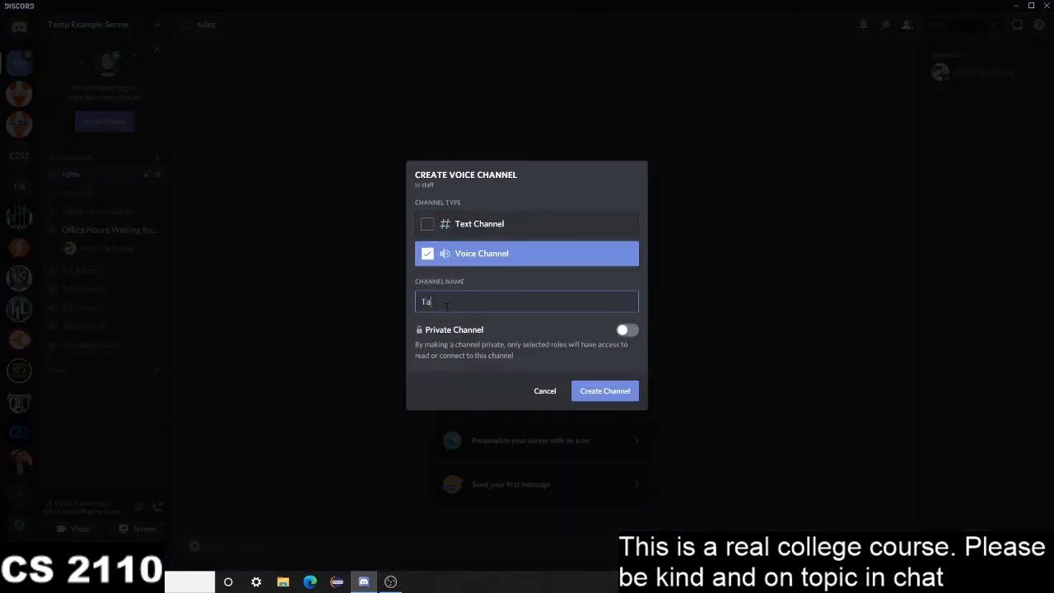
pyautogui.press('BackSpace')
pyautogui.press('BackSpace')
pyautogui.write('STaf')
pyautogui.press('BackSpace')
pyautogui.press('BackSpace')
pyautogui.press('BackSpace')
pyautogui.write('taff Meeting')
pyautogui.click(598, 394)
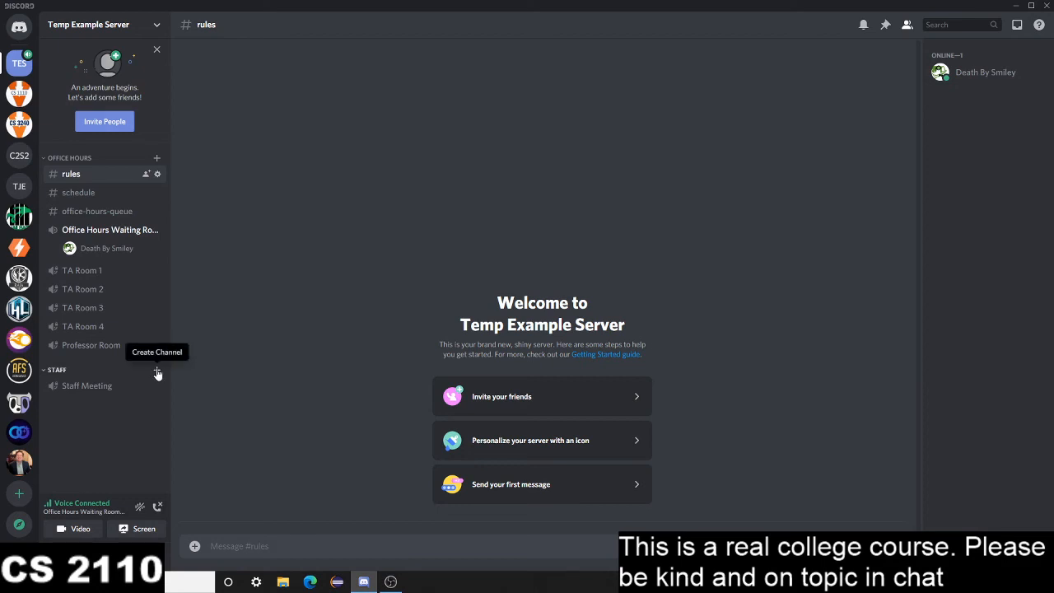
# Create a text channel named office-hours-switching in the staff category
pyautogui.click(156, 370)
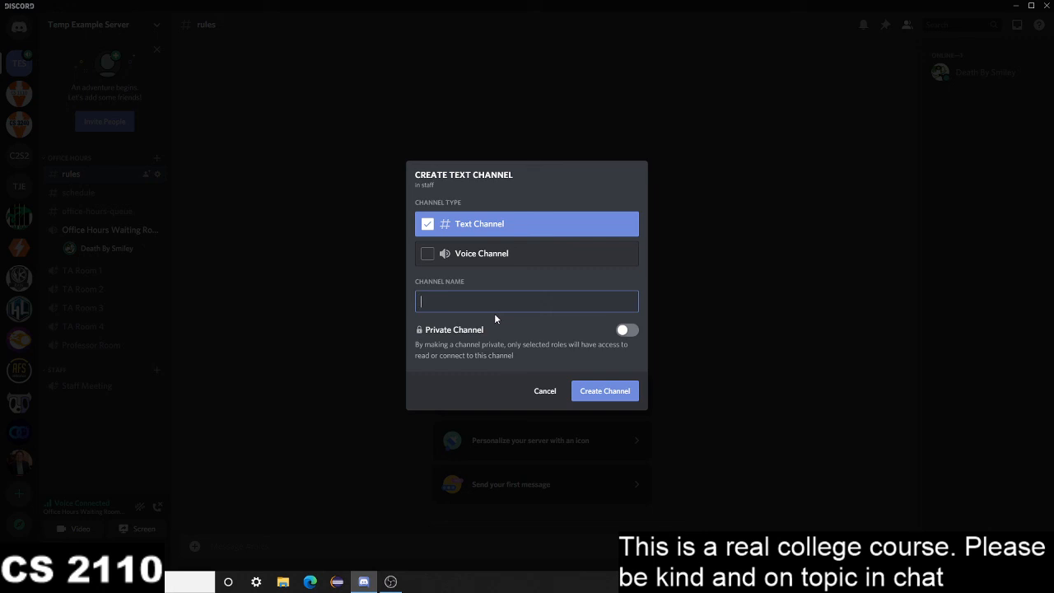
pyautogui.write('office-hours-switching')
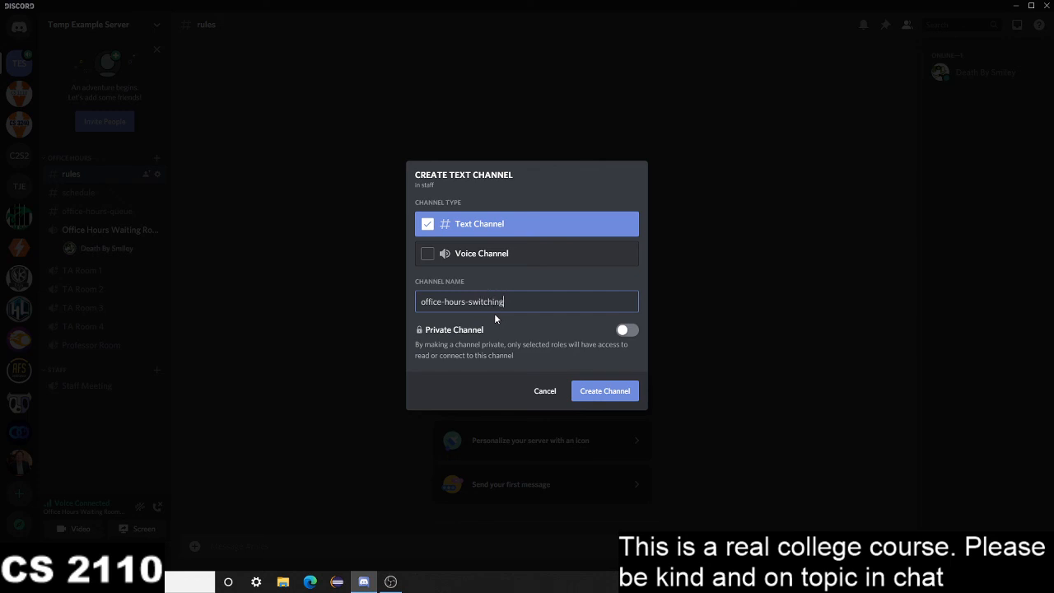
pyautogui.click(609, 392)
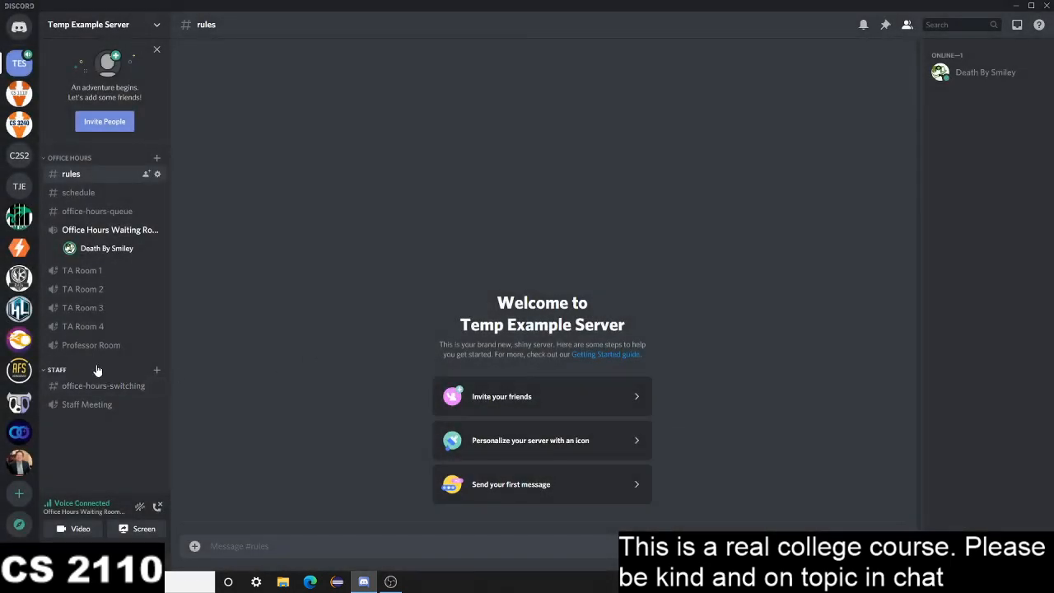
# Open the office-hours-switching channel and review its permissions for the Teaching Assistant and Professor roles, then close the channel settings
pyautogui.click(97, 371)
pyautogui.click(98, 371)
pyautogui.click(104, 386)
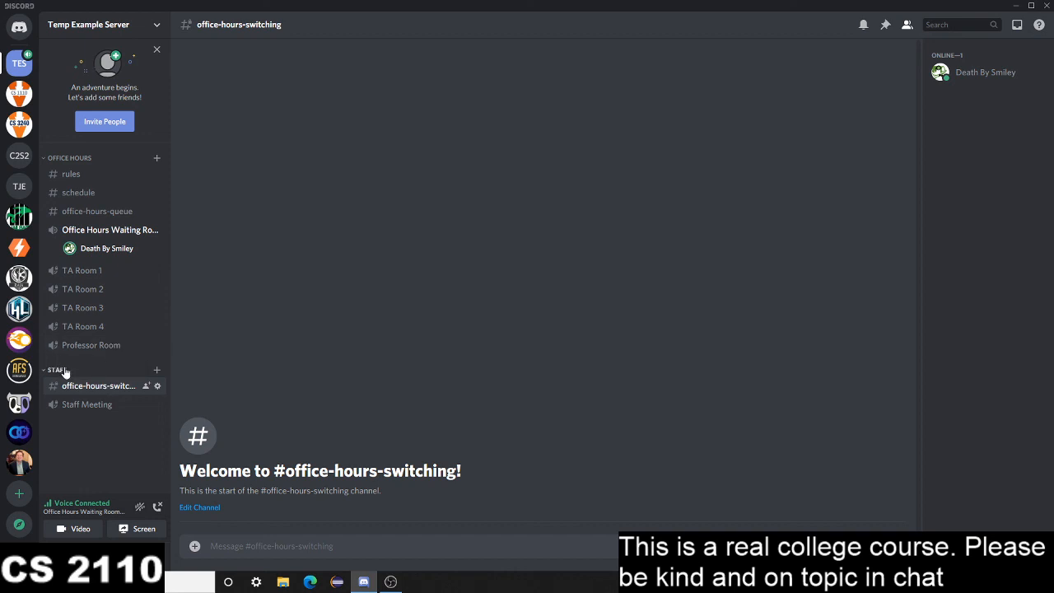
pyautogui.rightClick(86, 390)
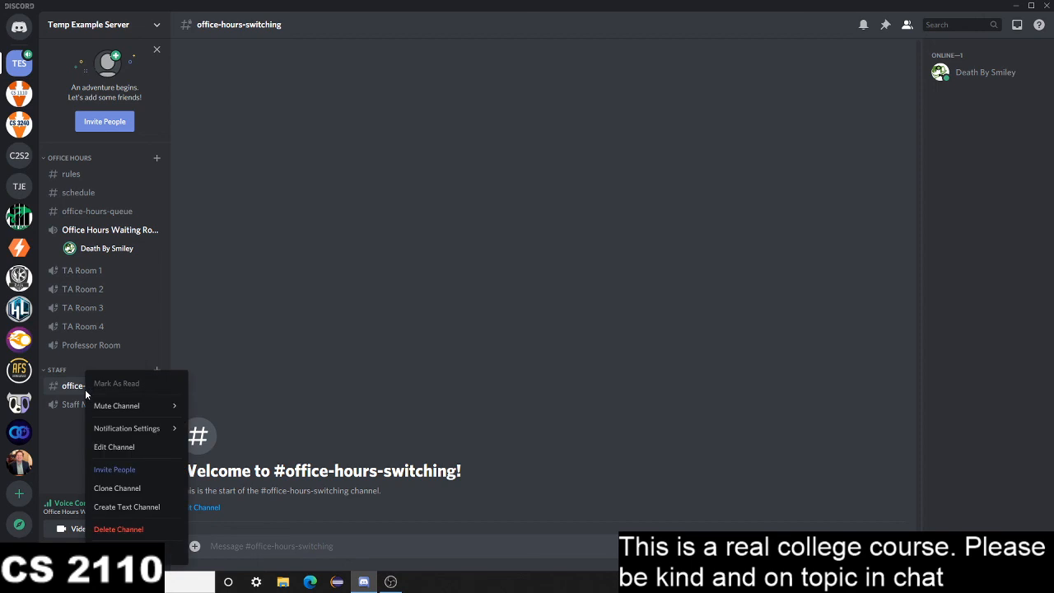
pyautogui.click(147, 444)
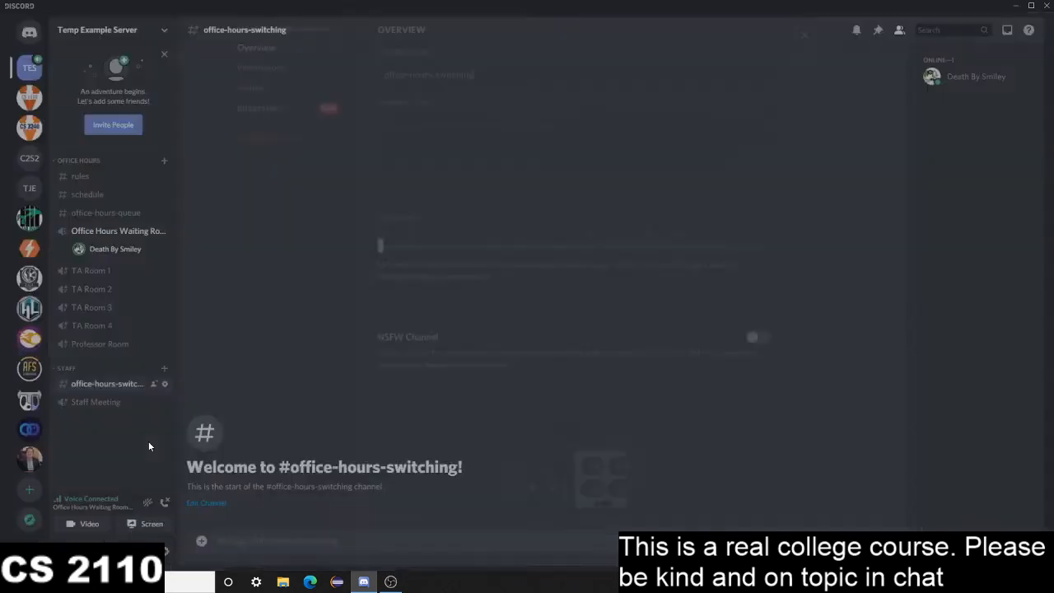
pyautogui.click(284, 85)
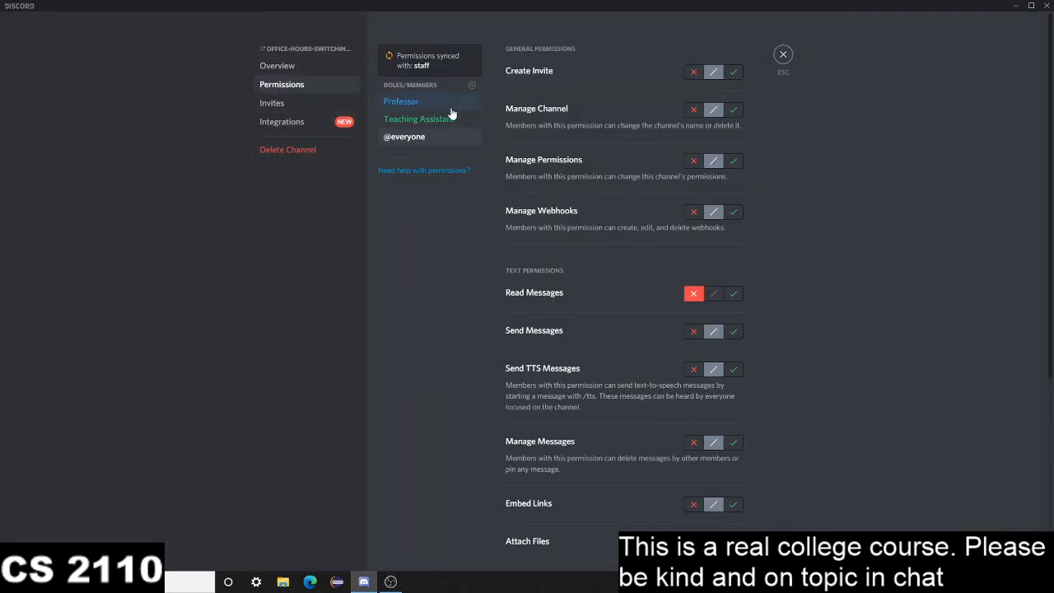
pyautogui.click(452, 119)
pyautogui.click(435, 103)
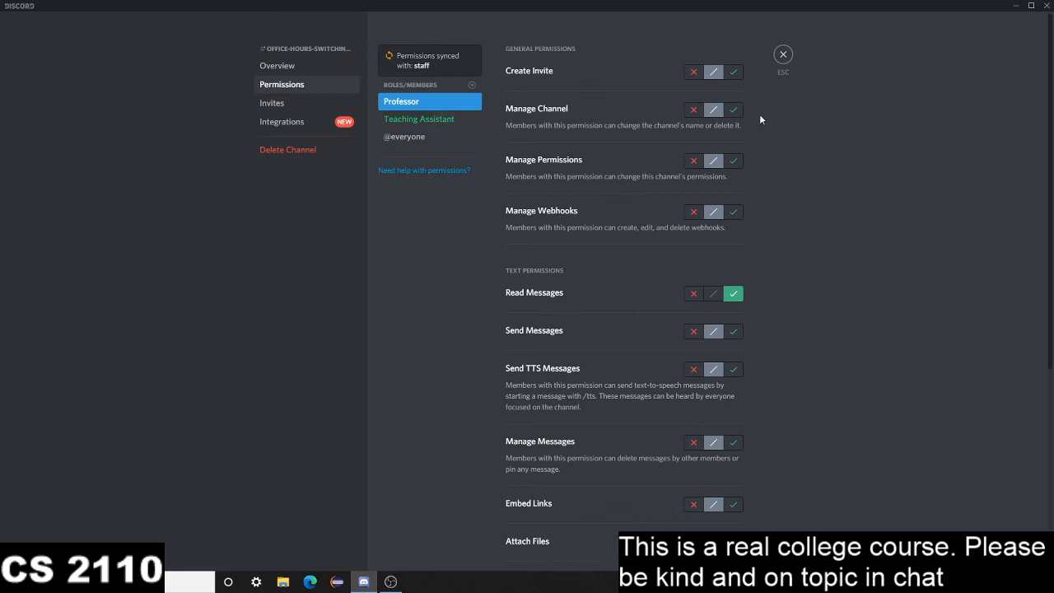
pyautogui.click(782, 54)
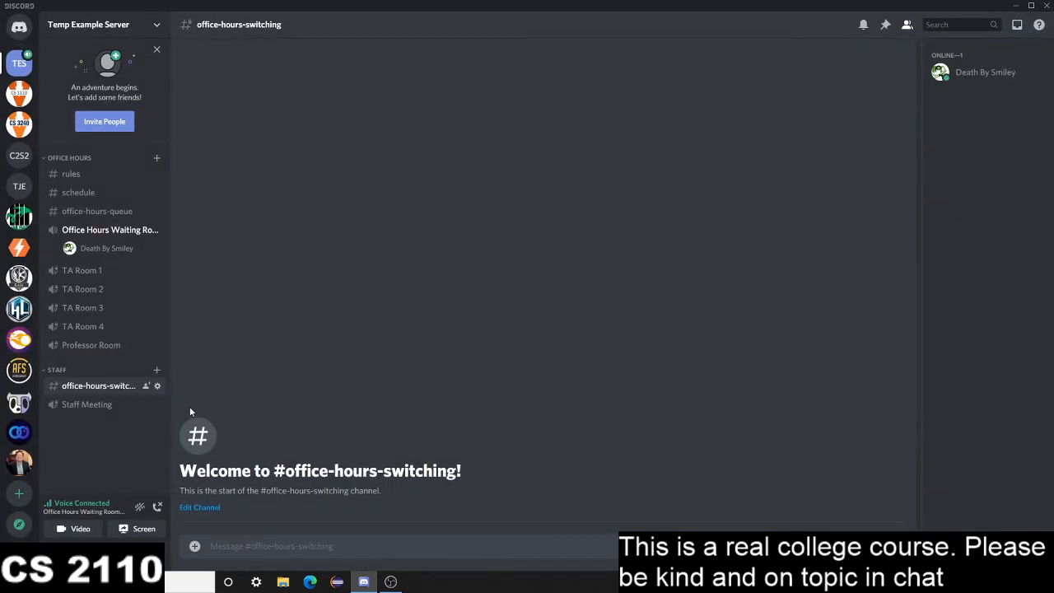